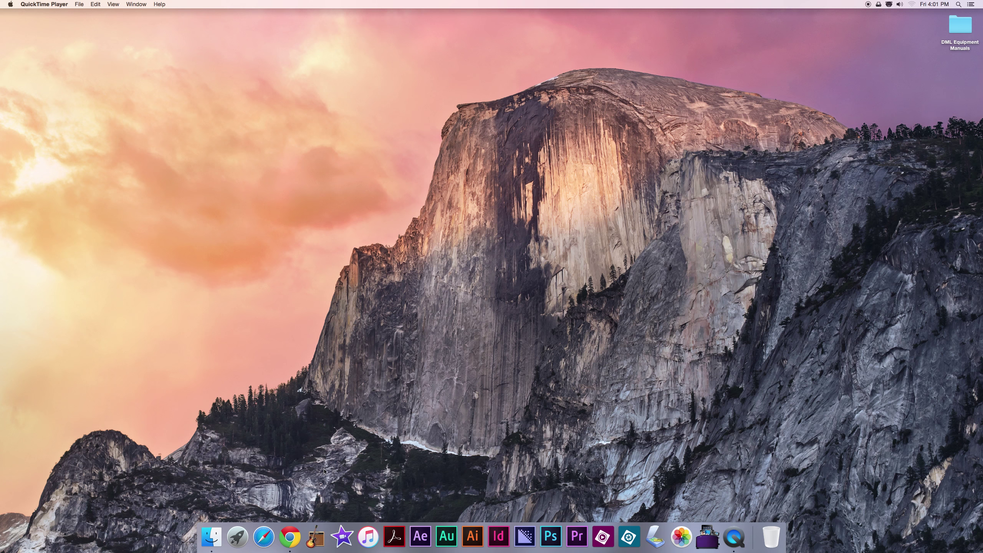
Step: Launch Chrome, load tinkercad.com and bring up the Autodesk sign-in form
{"action": "left_click", "coordinate": [291, 538]}
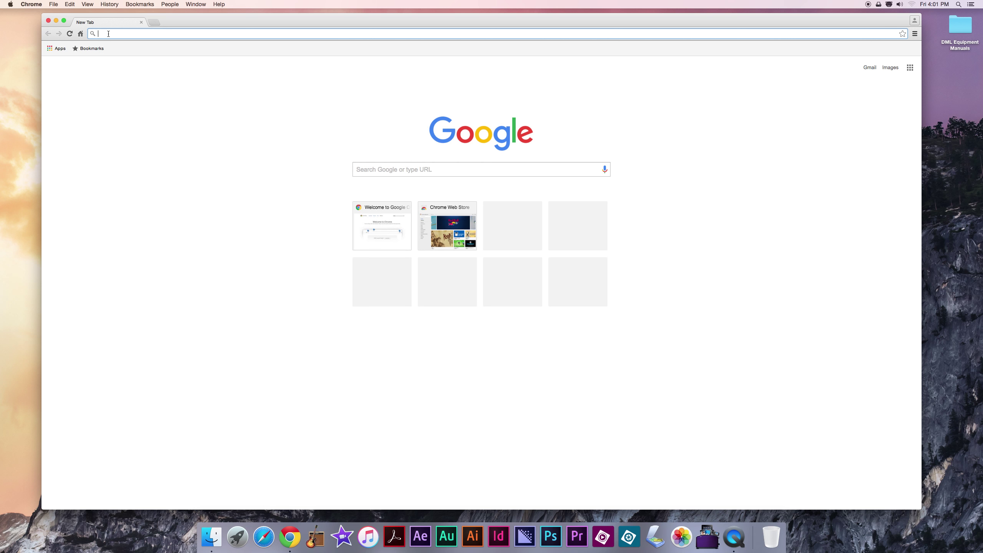
{"action": "type", "text": "ti"}
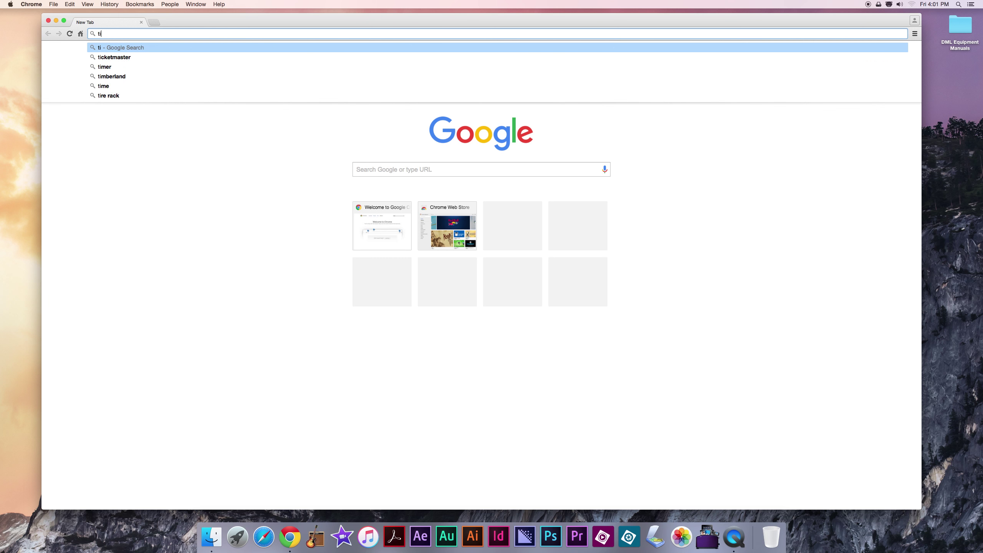
{"action": "type", "text": "nkerc"}
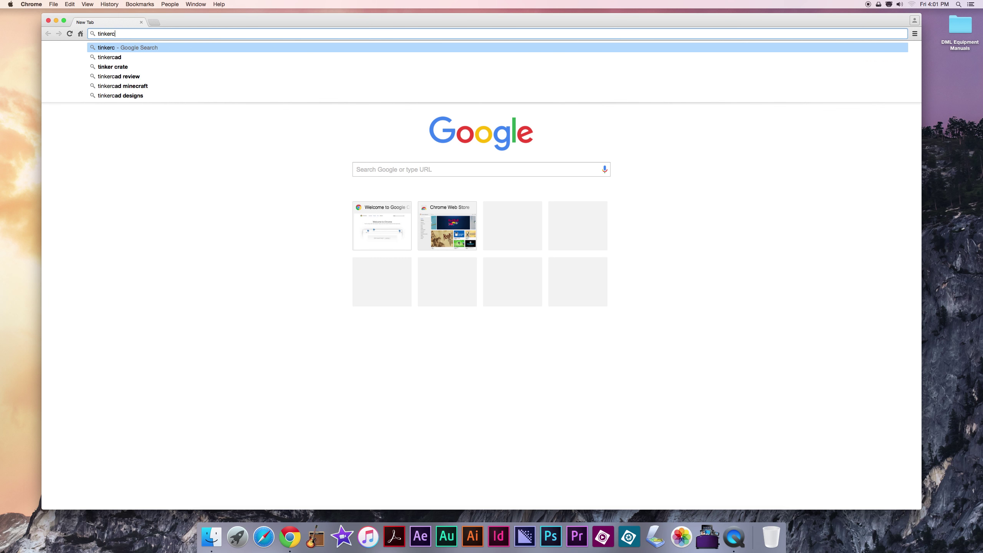
{"action": "type", "text": "ad.com"}
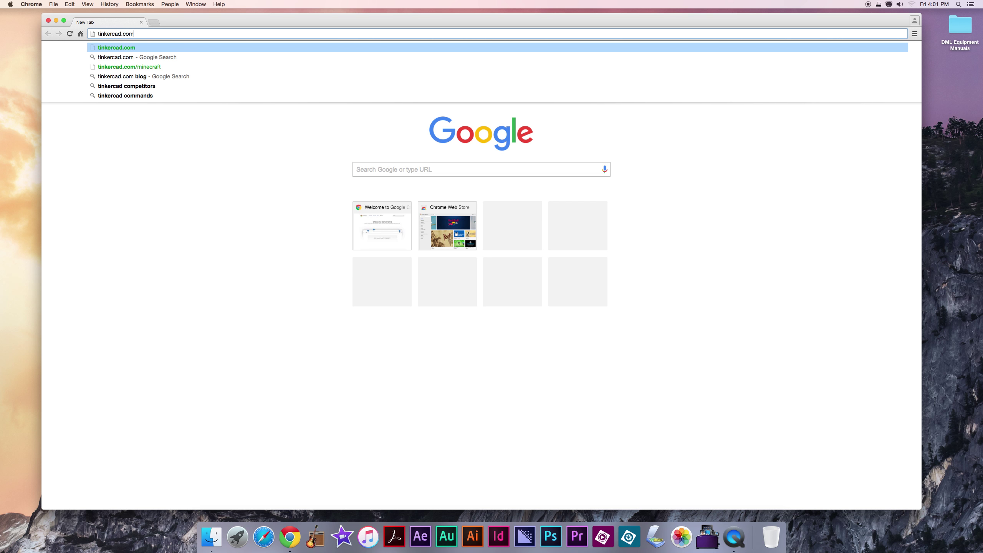
{"action": "key", "text": "Return"}
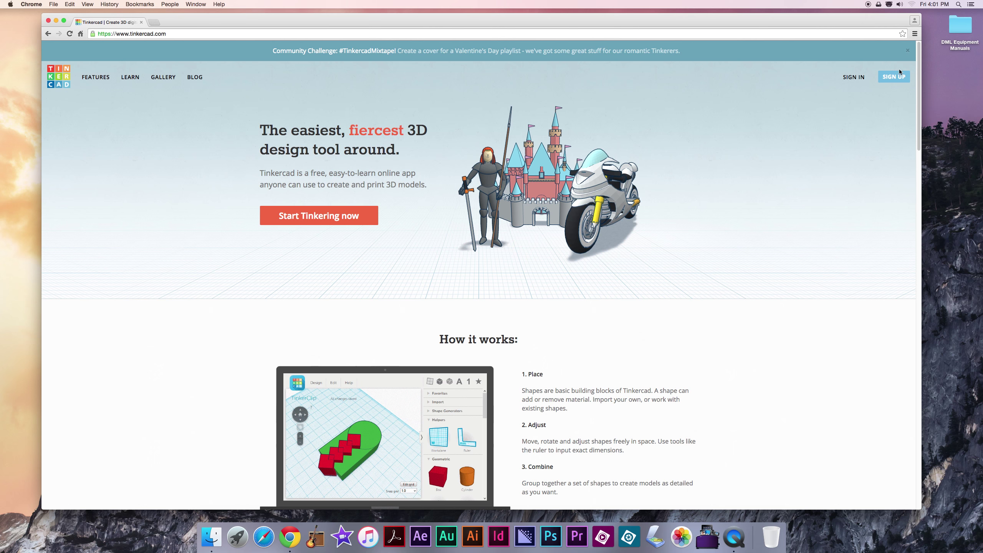
{"action": "left_click", "coordinate": [853, 77]}
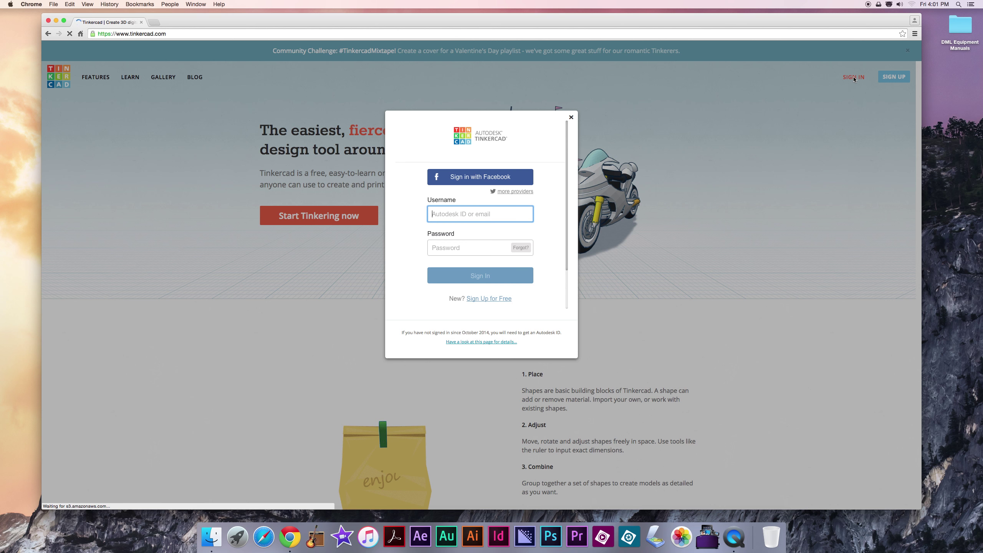
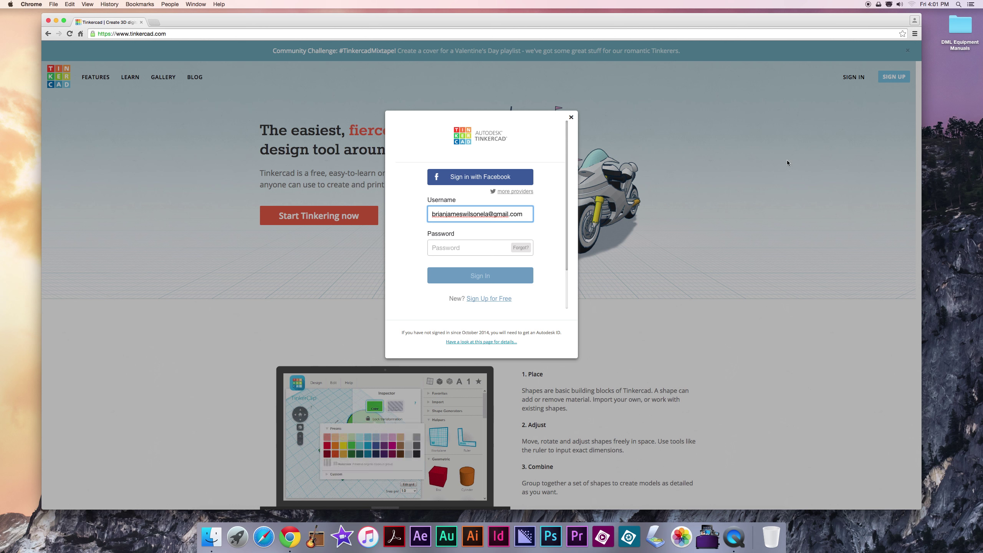
Step: Sign in with the account e-mail and password, choosing 'No Thanks' to staying signed in
{"action": "left_click", "coordinate": [469, 248]}
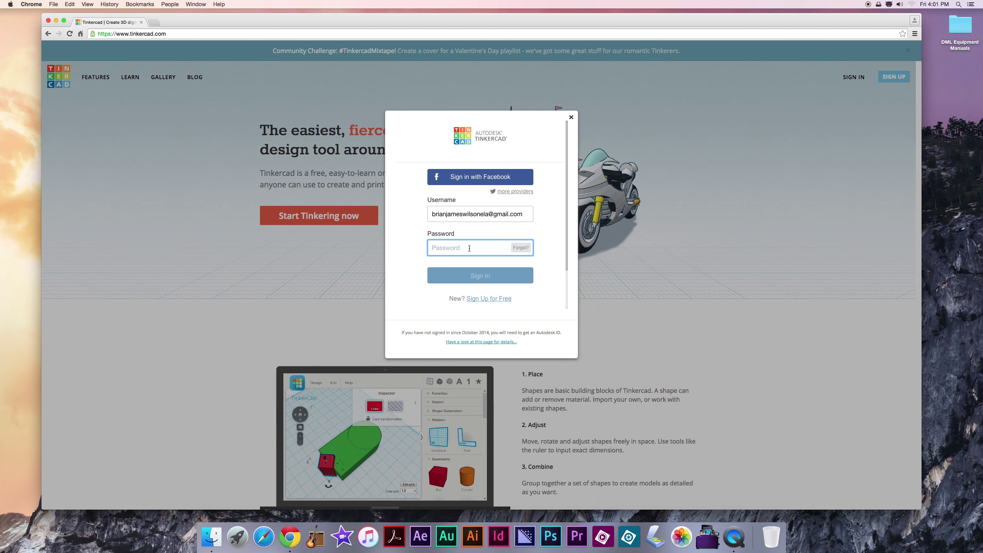
{"action": "type", "text": "*"}
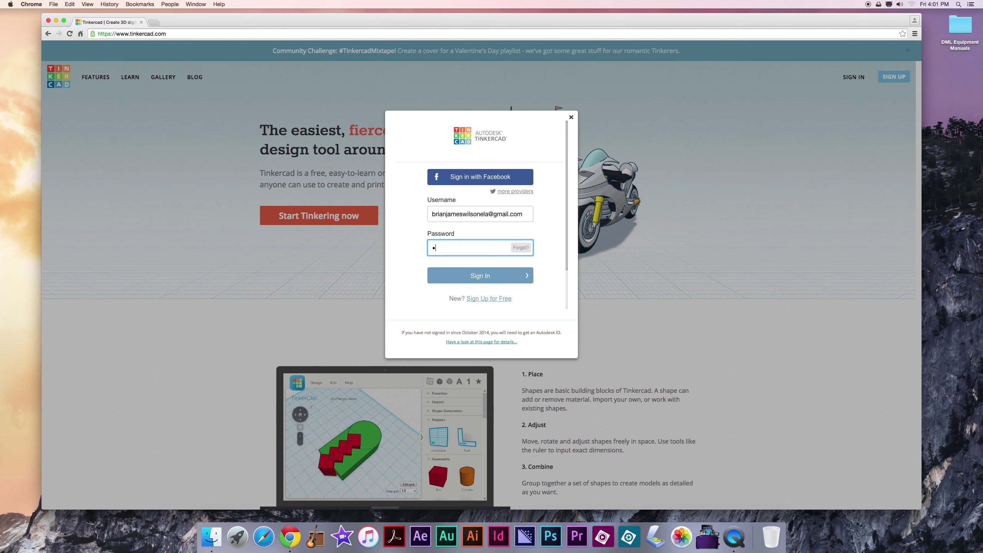
{"action": "type", "text": "********"}
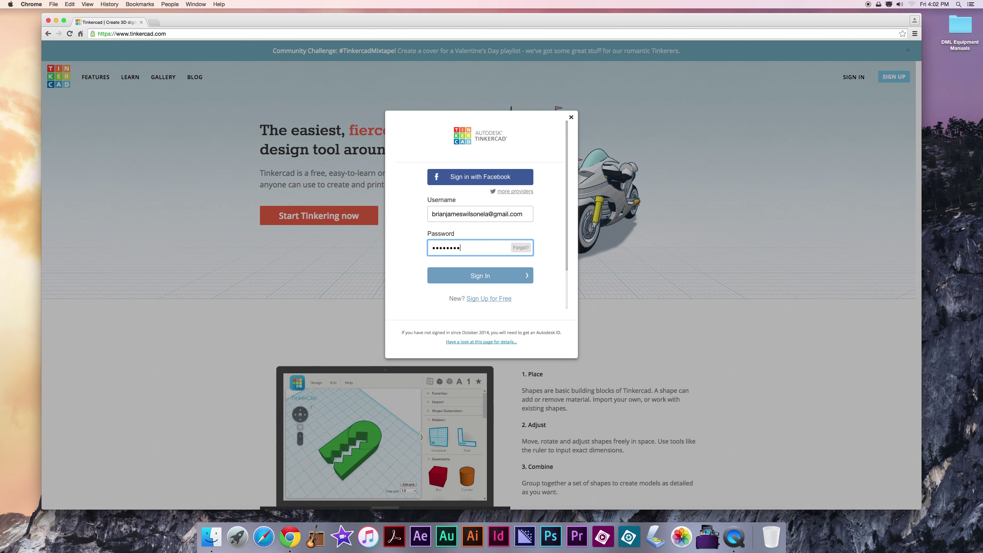
{"action": "type", "text": "*******"}
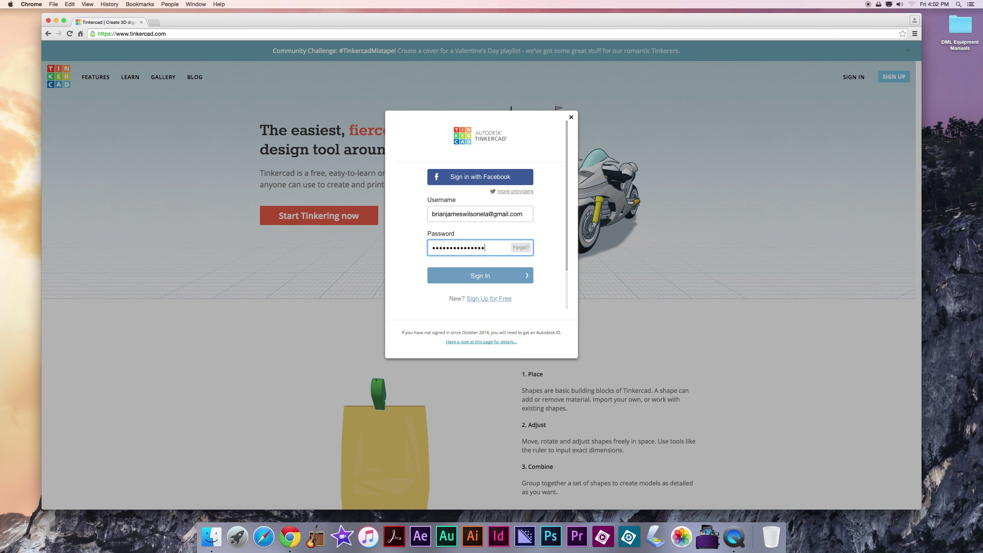
{"action": "key", "text": "Return"}
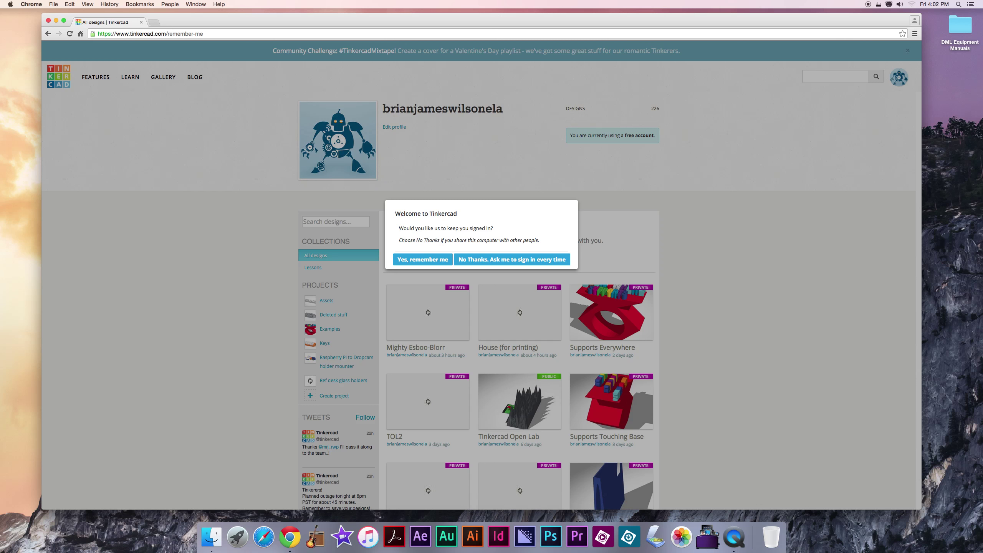
{"action": "left_click", "coordinate": [486, 262]}
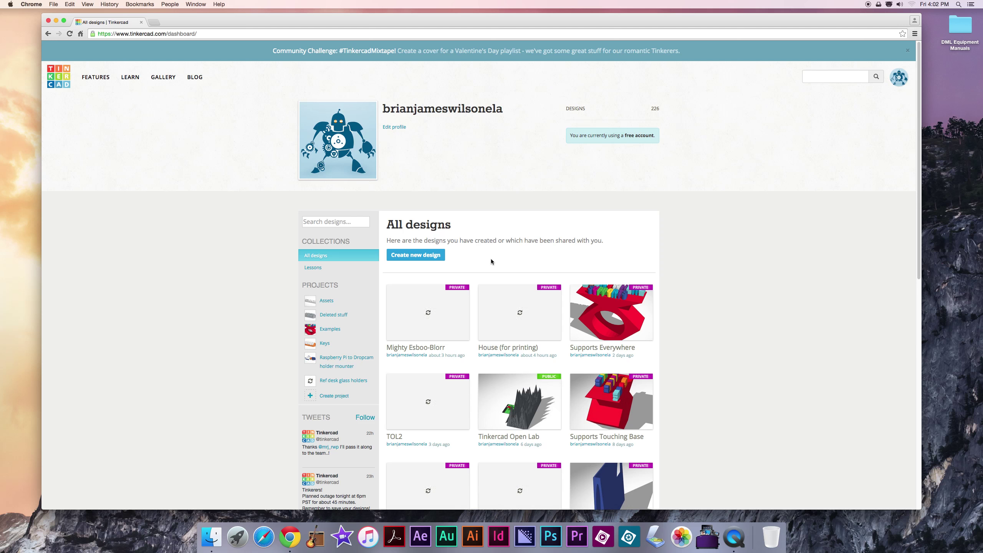
Step: Create a new design, which opens as 'Spectacular Leelo-Elzing' on an empty workplane
{"action": "mouse_move", "coordinate": [430, 298]}
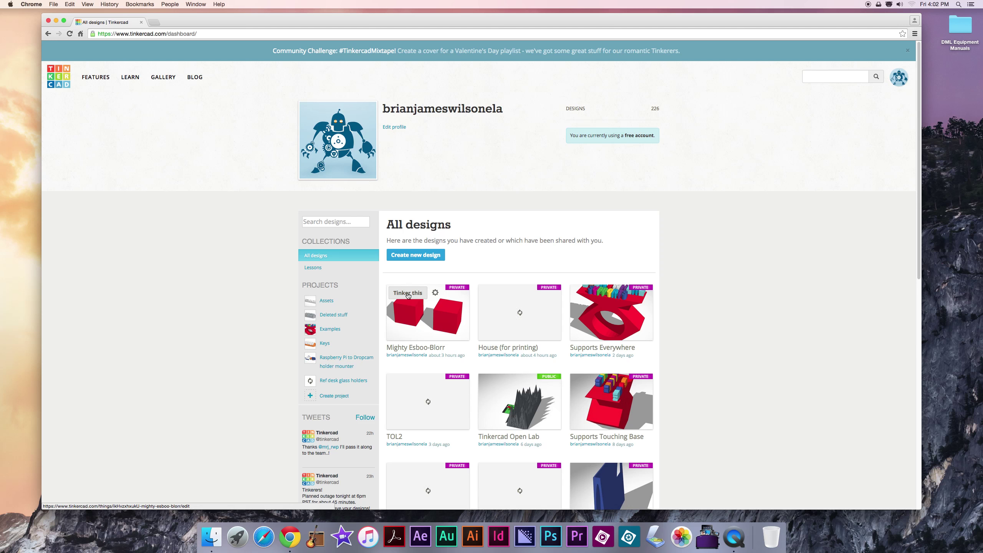
{"action": "left_click", "coordinate": [413, 256]}
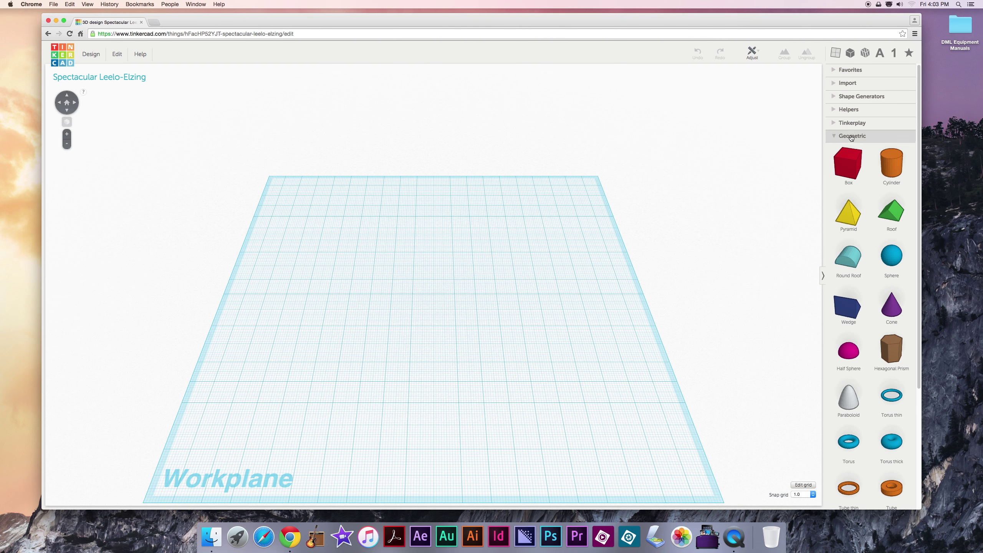
Step: Toggle Favorites open and closed, expand Import, and cancel the Choose File dialog
{"action": "left_click", "coordinate": [841, 74]}
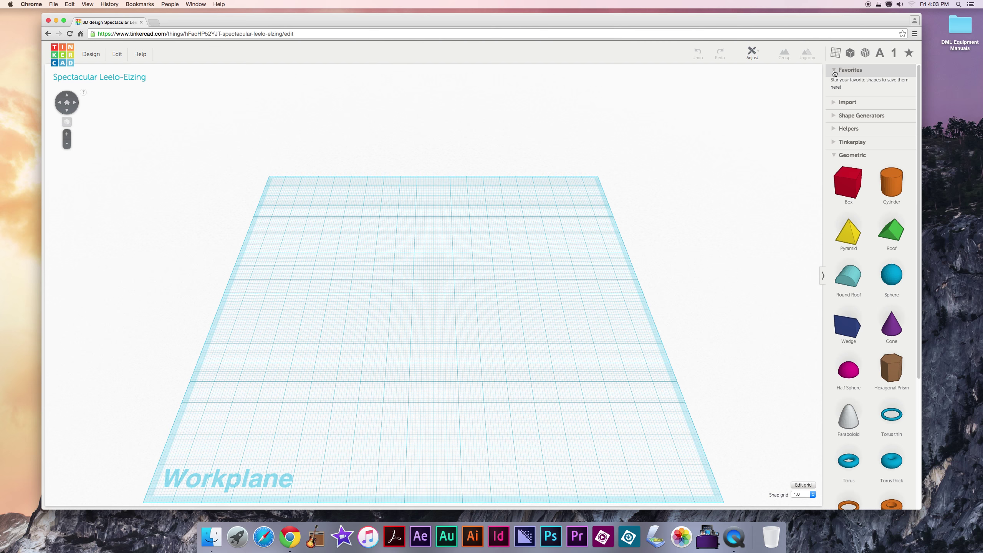
{"action": "left_click", "coordinate": [836, 73]}
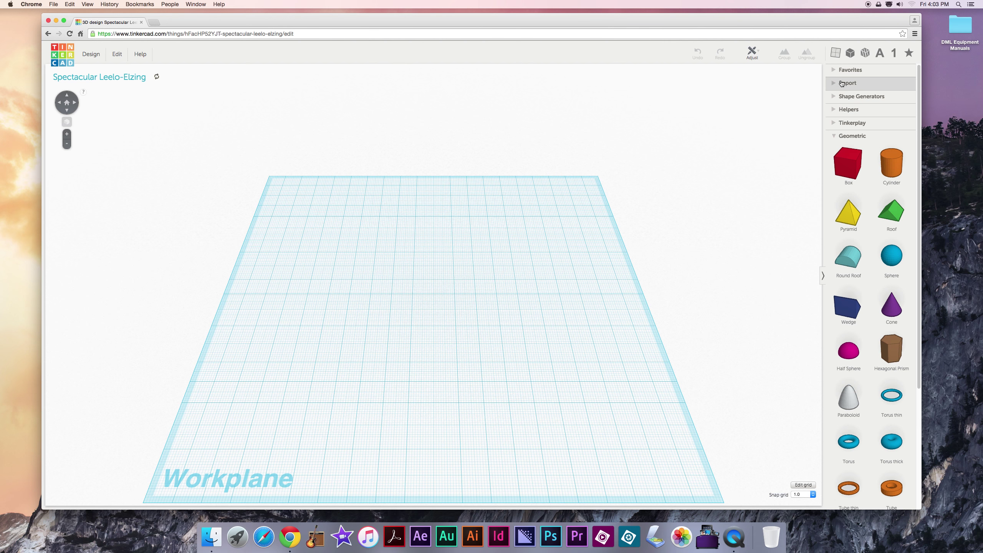
{"action": "left_click", "coordinate": [843, 83]}
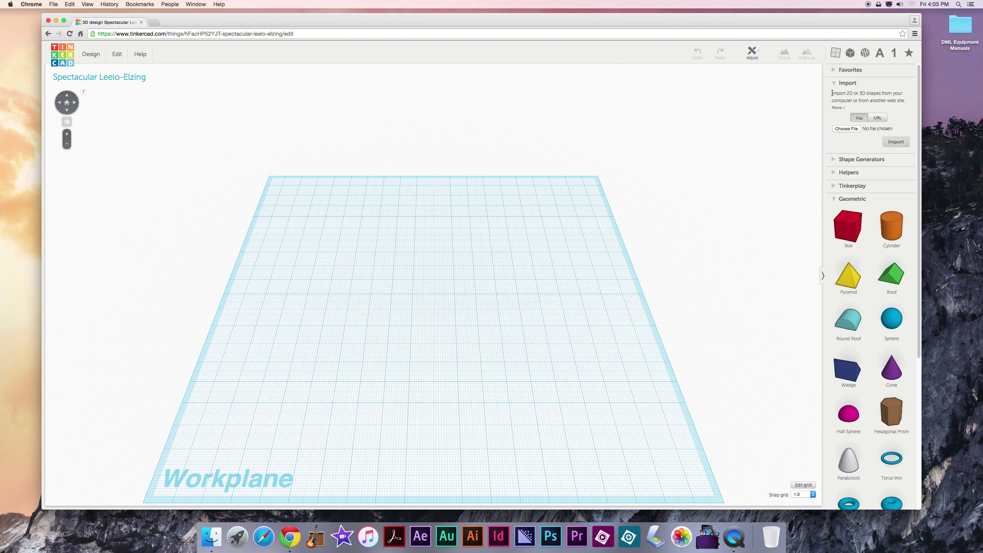
{"action": "left_click", "coordinate": [853, 129]}
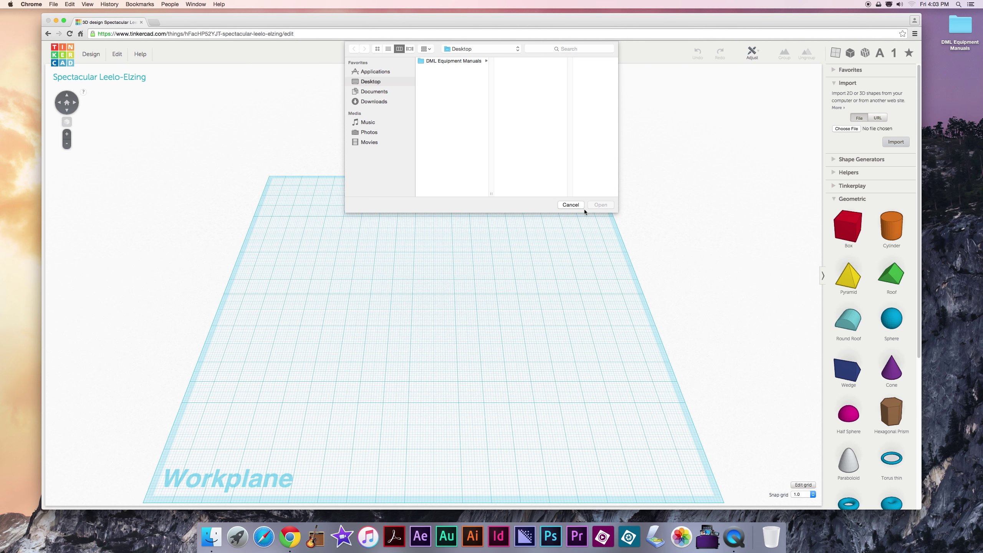
{"action": "left_click", "coordinate": [575, 205]}
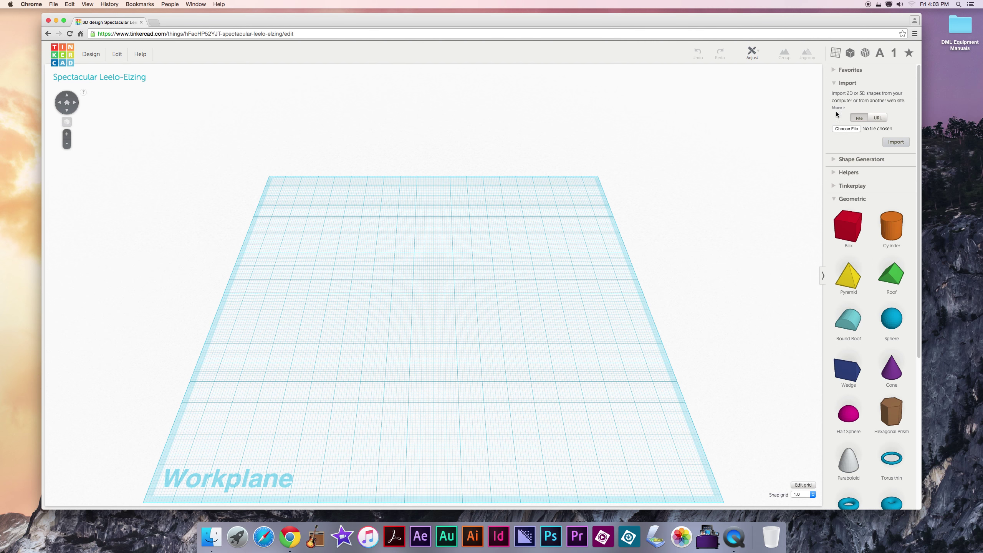
Step: Collapse Import and expand Shape Generators with its Tinkercad and Community lists
{"action": "left_click", "coordinate": [834, 85]}
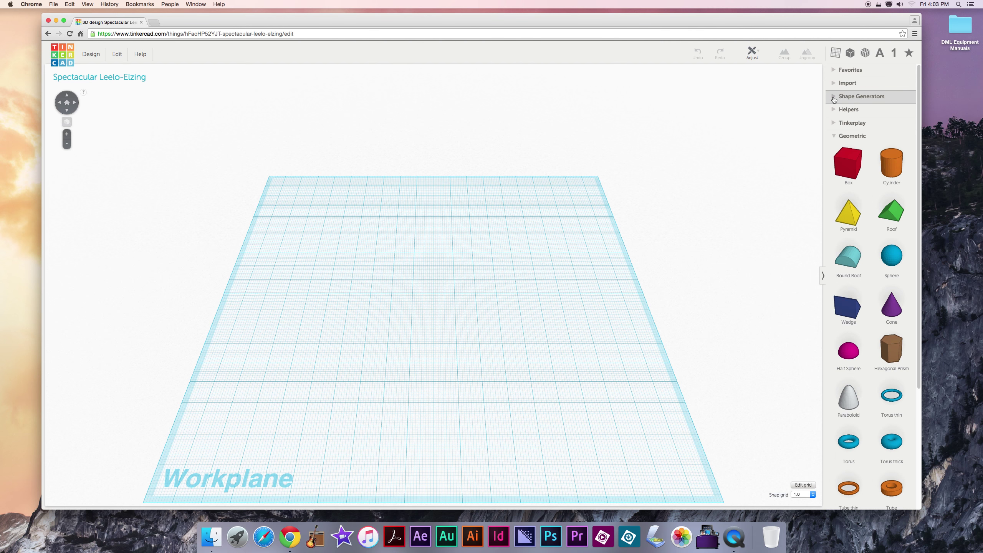
{"action": "left_click", "coordinate": [835, 98]}
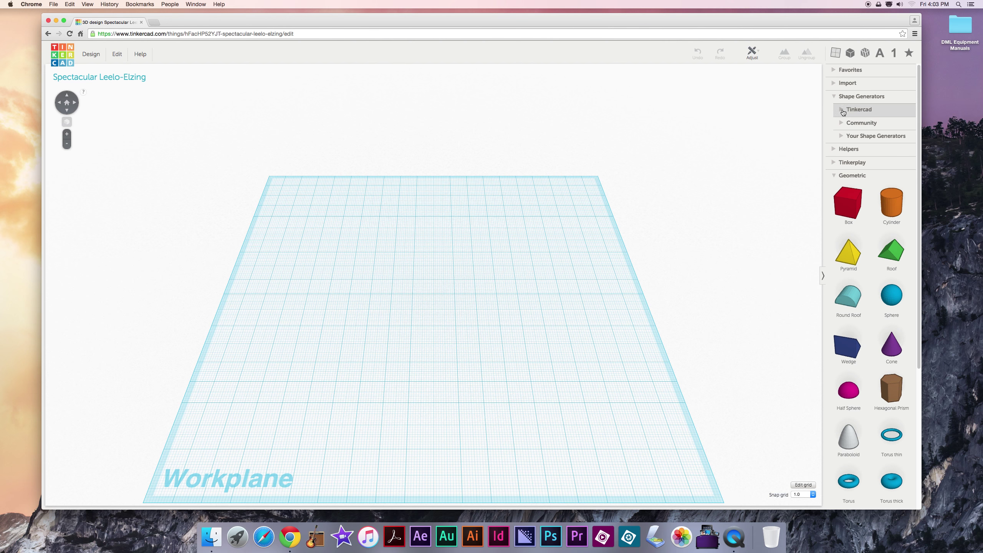
{"action": "left_click", "coordinate": [843, 111]}
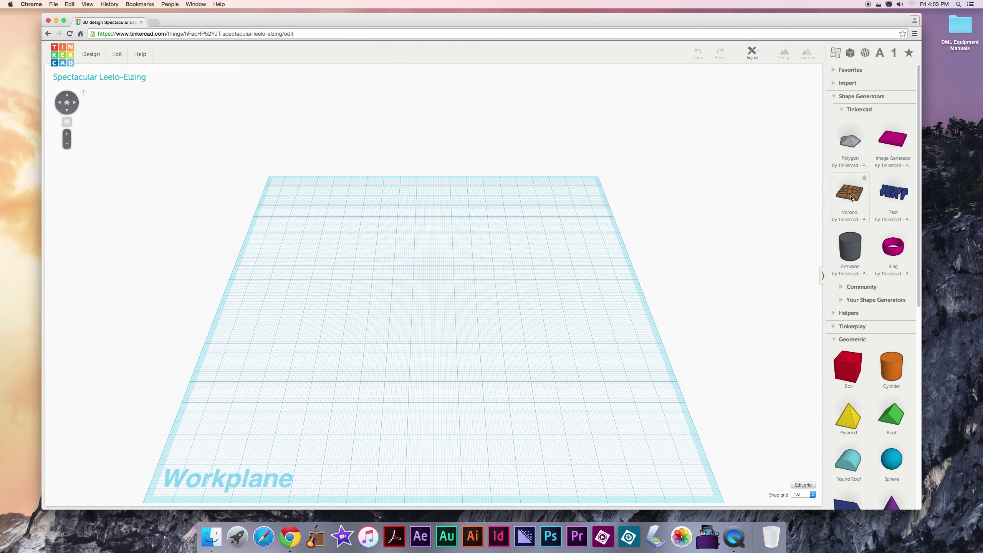
{"action": "left_click", "coordinate": [846, 287]}
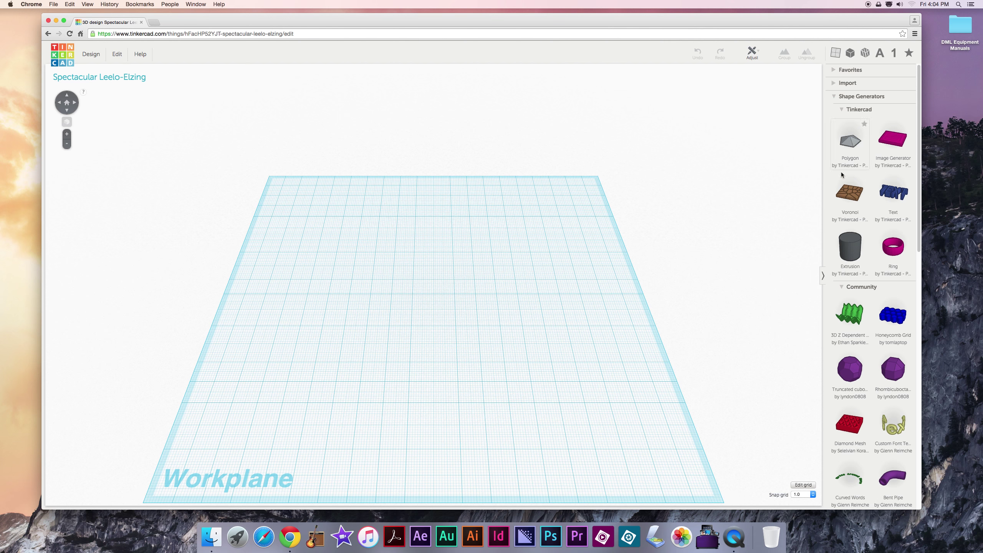
Step: Collapse the Tinkercad and Community groups and the whole Shape Generators section
{"action": "scroll", "coordinate": [863, 206], "scroll_direction": "down", "scroll_amount": 2}
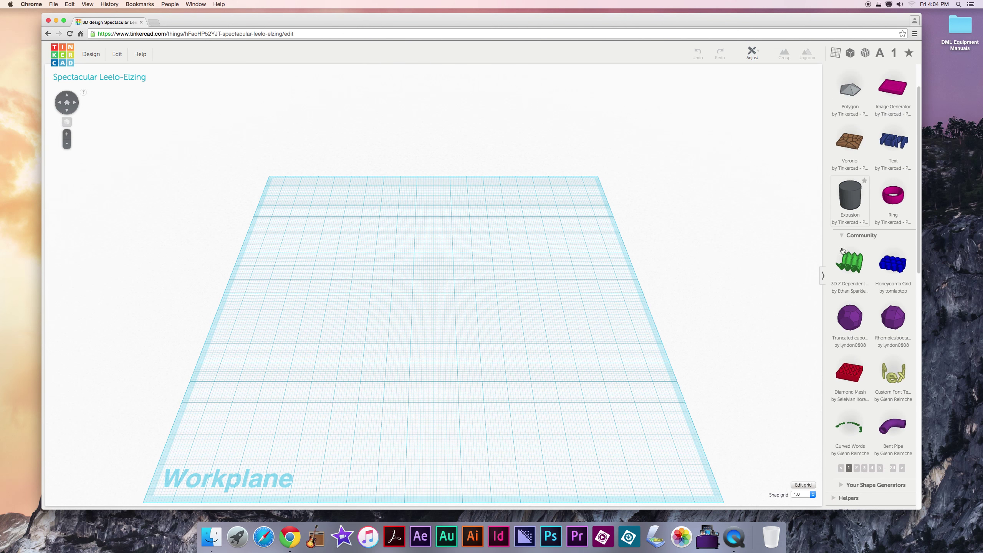
{"action": "scroll", "coordinate": [870, 312], "scroll_direction": "up", "scroll_amount": 2}
{"action": "scroll", "coordinate": [870, 312], "scroll_direction": "up", "scroll_amount": 1}
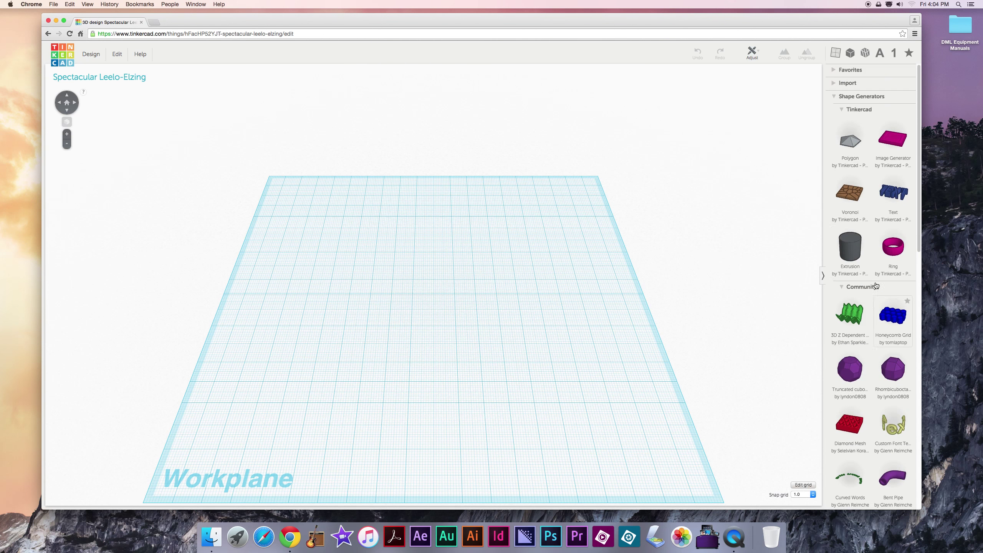
{"action": "left_click", "coordinate": [841, 117]}
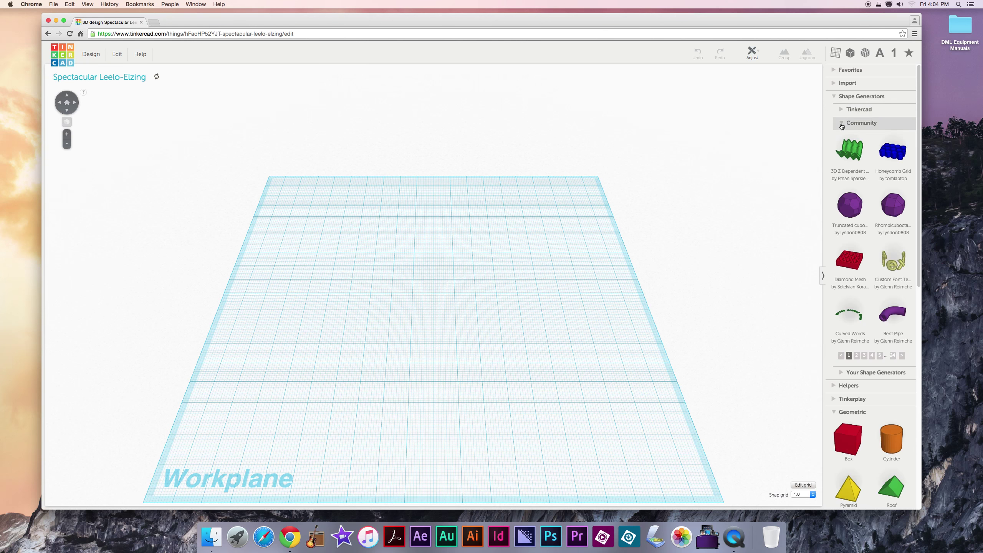
{"action": "left_click", "coordinate": [842, 122]}
{"action": "left_click", "coordinate": [833, 97]}
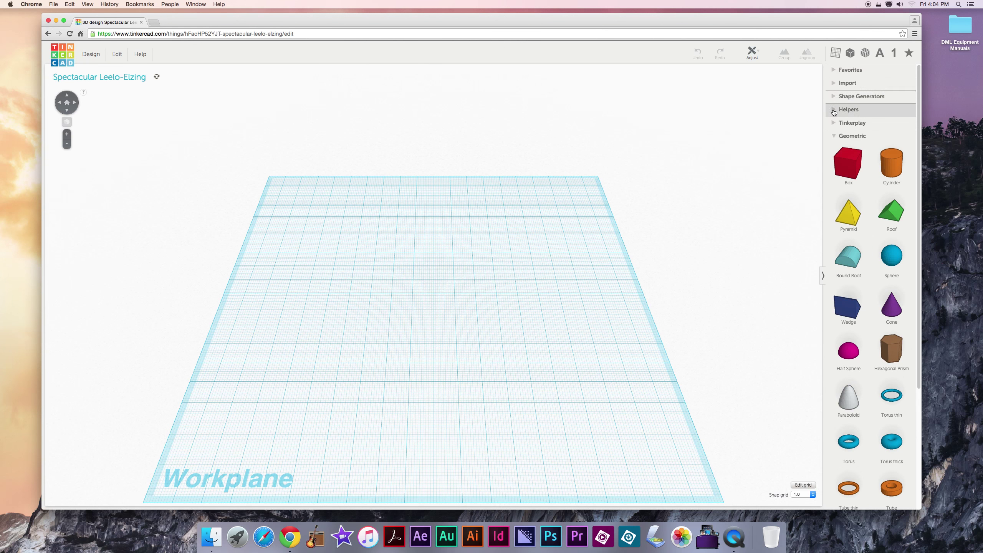
{"action": "left_click", "coordinate": [836, 54]}
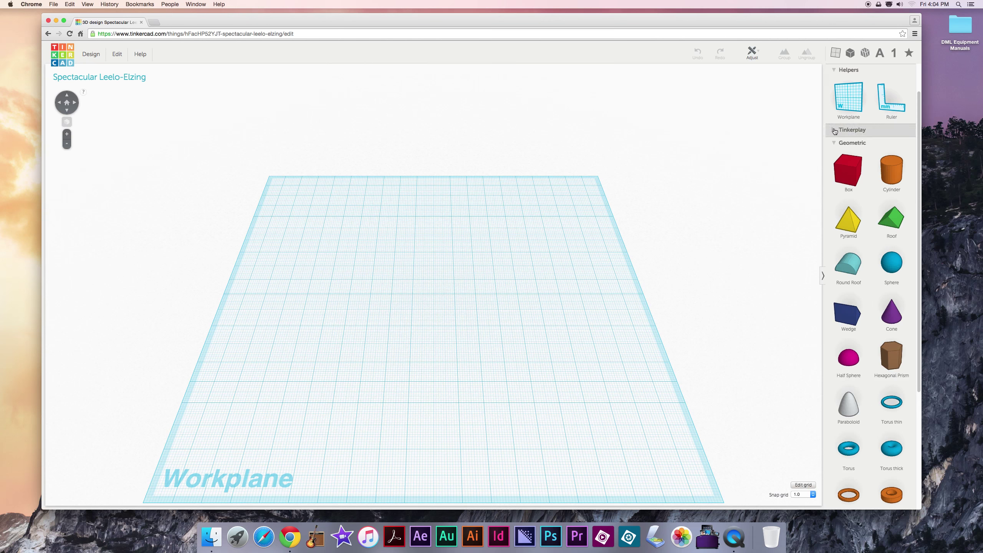
{"action": "left_click", "coordinate": [836, 77]}
{"action": "left_click", "coordinate": [833, 85]}
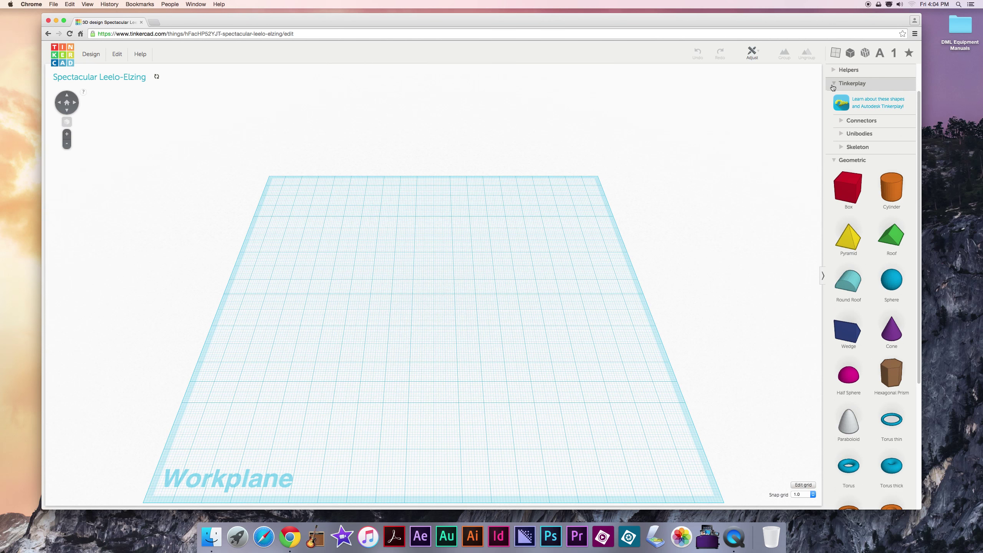
{"action": "left_click", "coordinate": [856, 121]}
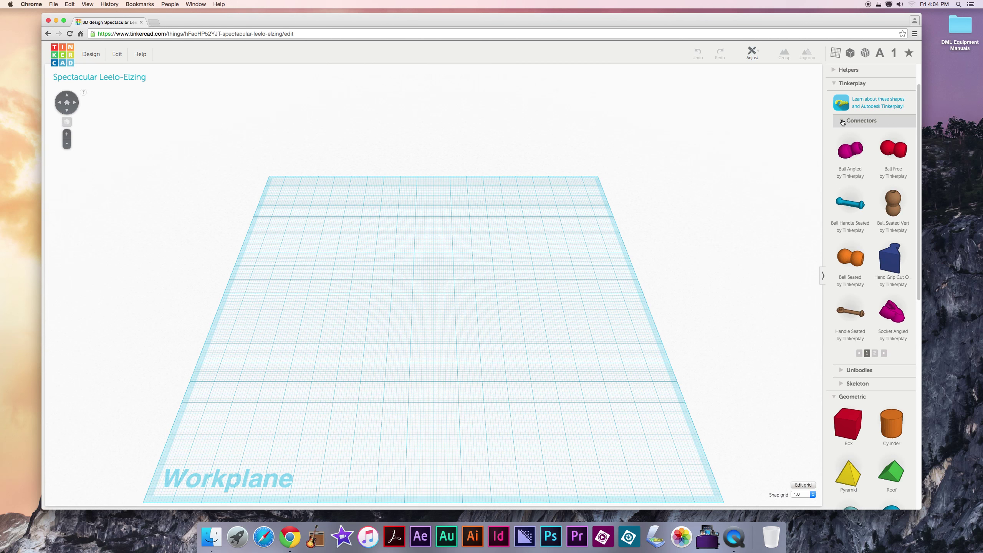
{"action": "left_click", "coordinate": [843, 122]}
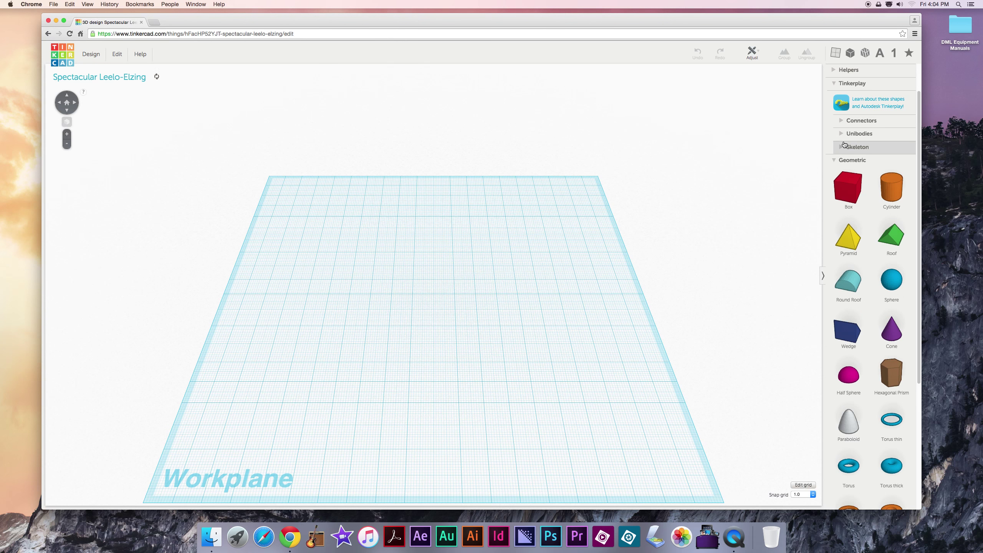
{"action": "left_click", "coordinate": [849, 83]}
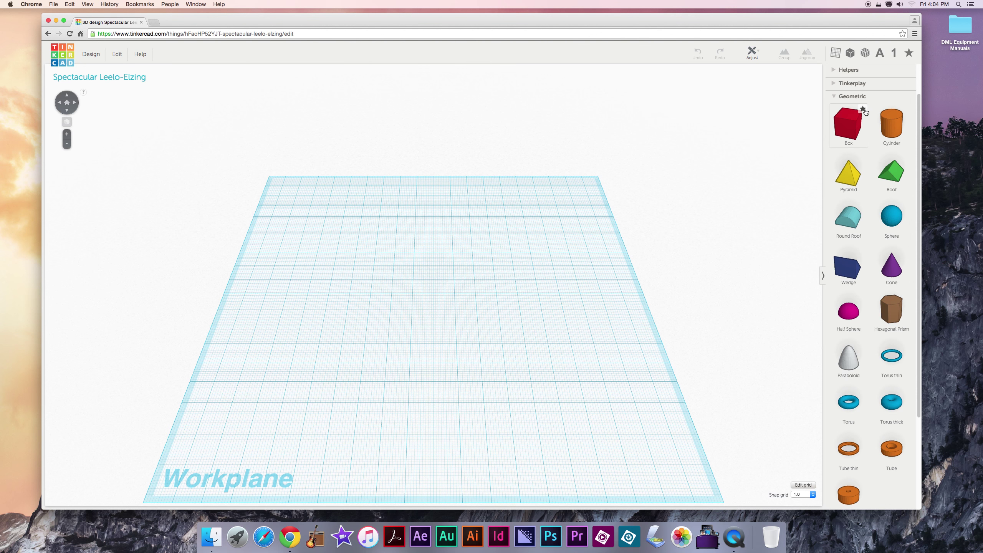
Step: Star the Box shape and confirm it appears under Favorites as 'Box from Geometric'
{"action": "left_click", "coordinate": [863, 109]}
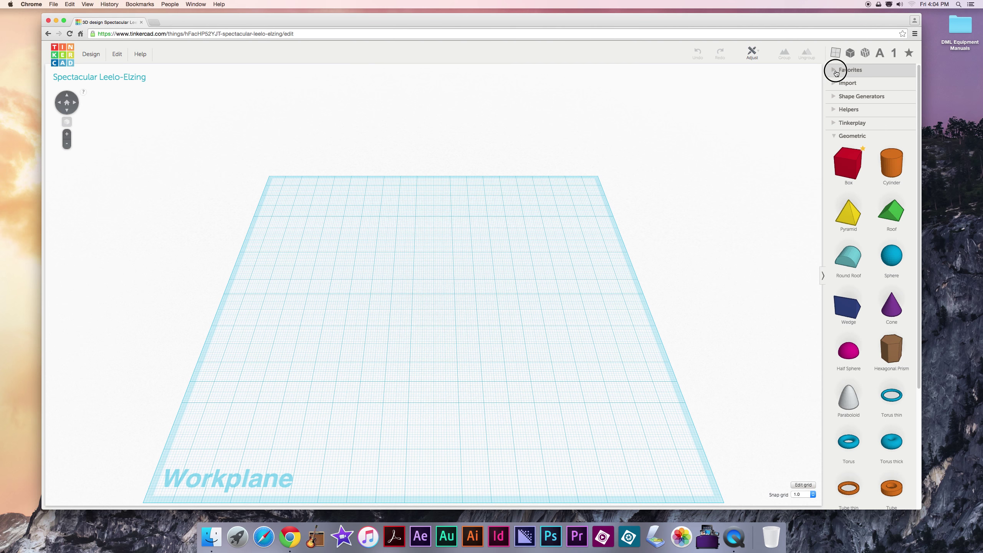
{"action": "left_click", "coordinate": [848, 70]}
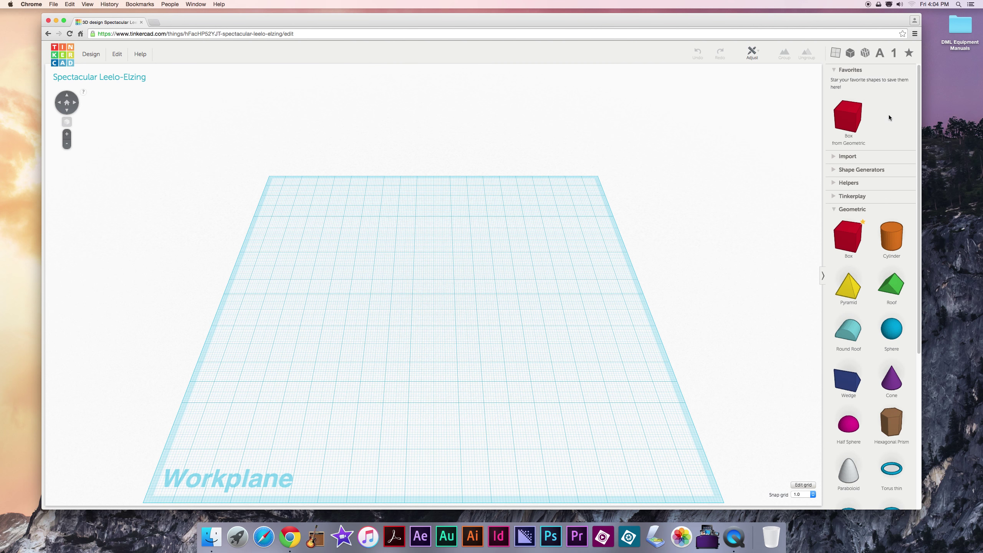
{"action": "left_click", "coordinate": [837, 72]}
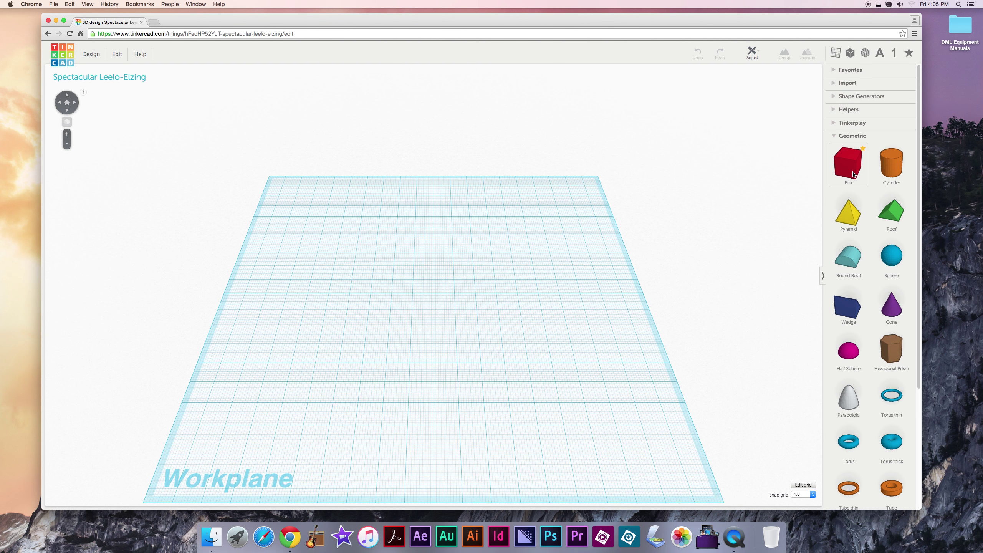
{"action": "left_click", "coordinate": [853, 174]}
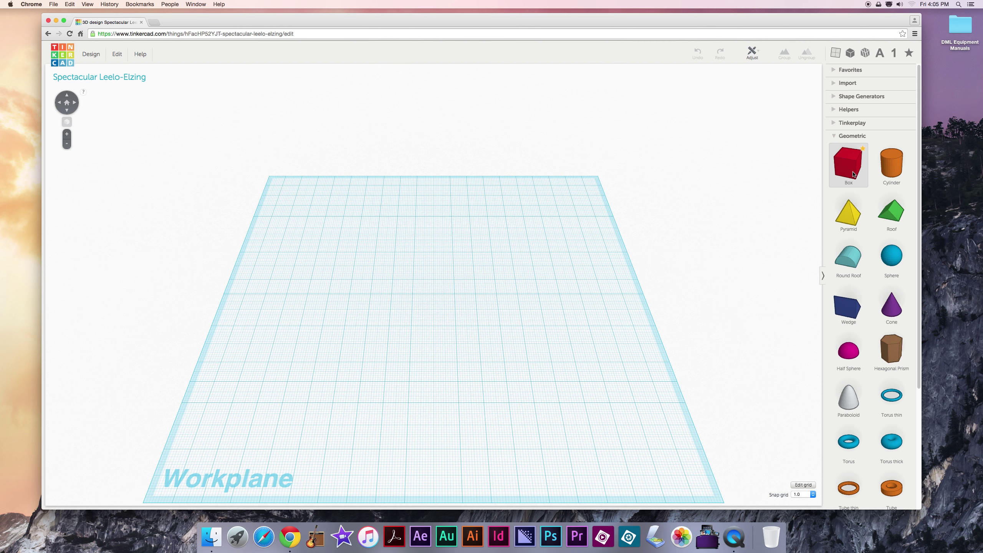
Step: Drop a red Box at the workplane centre and nudge it slightly right
{"action": "left_click_drag", "start_coordinate": [853, 174], "coordinate": [434, 312]}
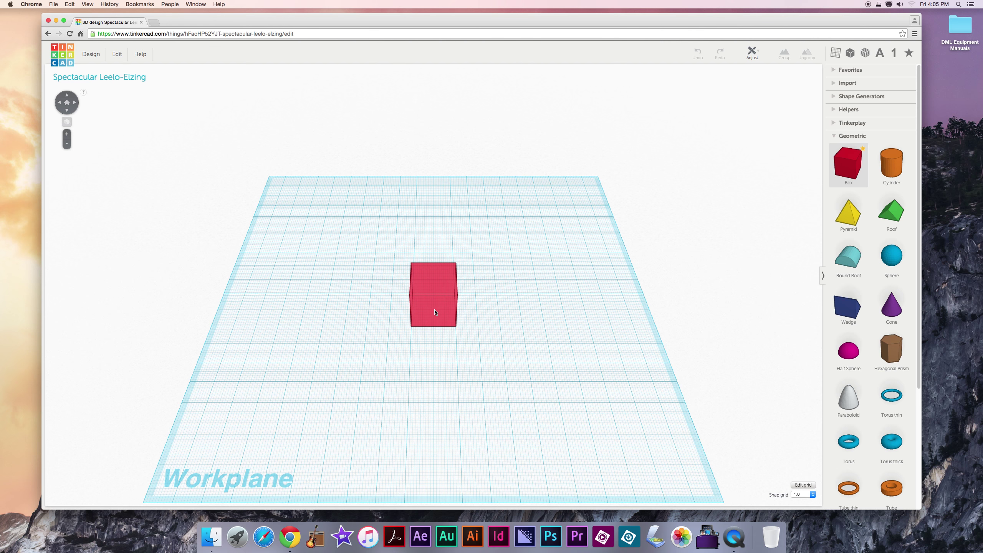
{"action": "left_click_drag", "start_coordinate": [435, 312], "coordinate": [436, 313]}
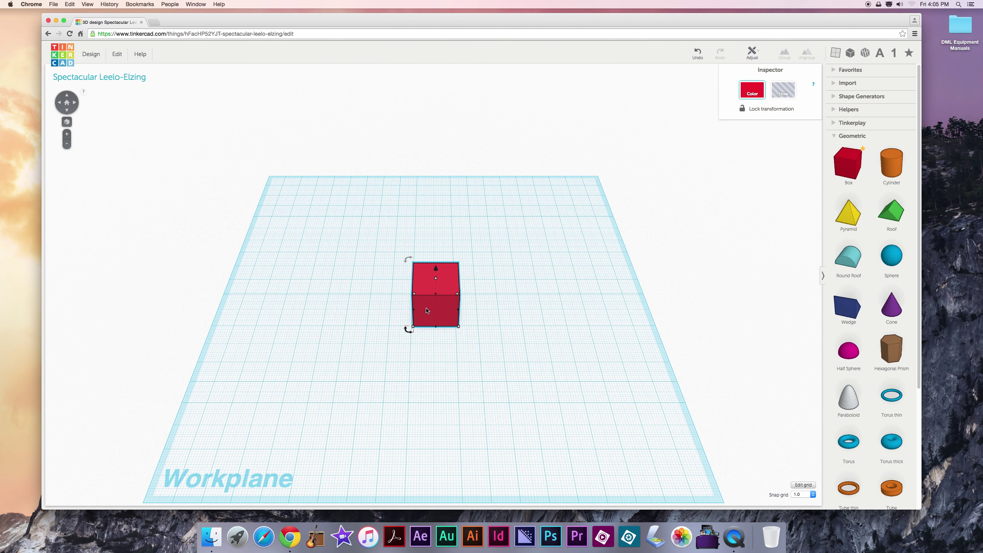
{"action": "left_click_drag", "start_coordinate": [427, 311], "coordinate": [439, 312]}
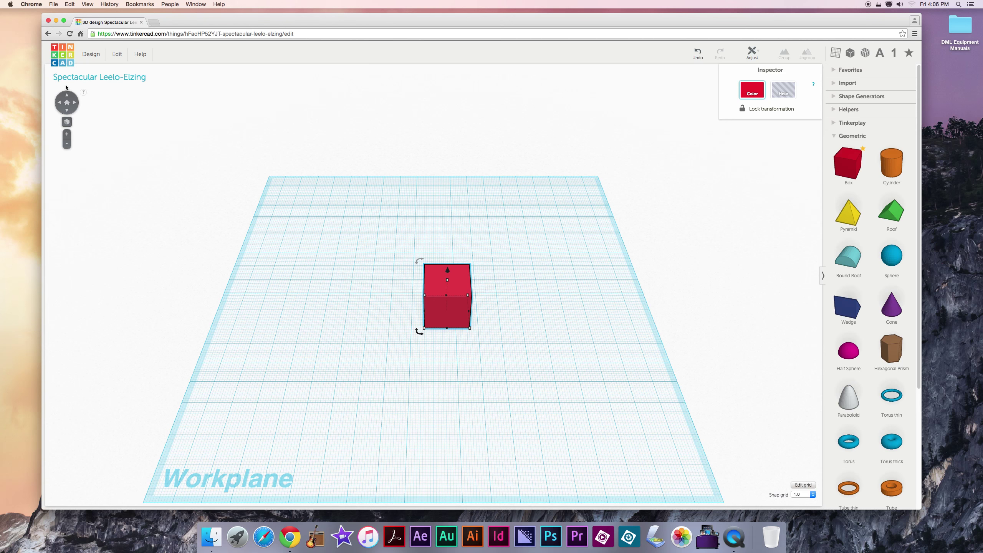
{"action": "left_click", "coordinate": [67, 97]}
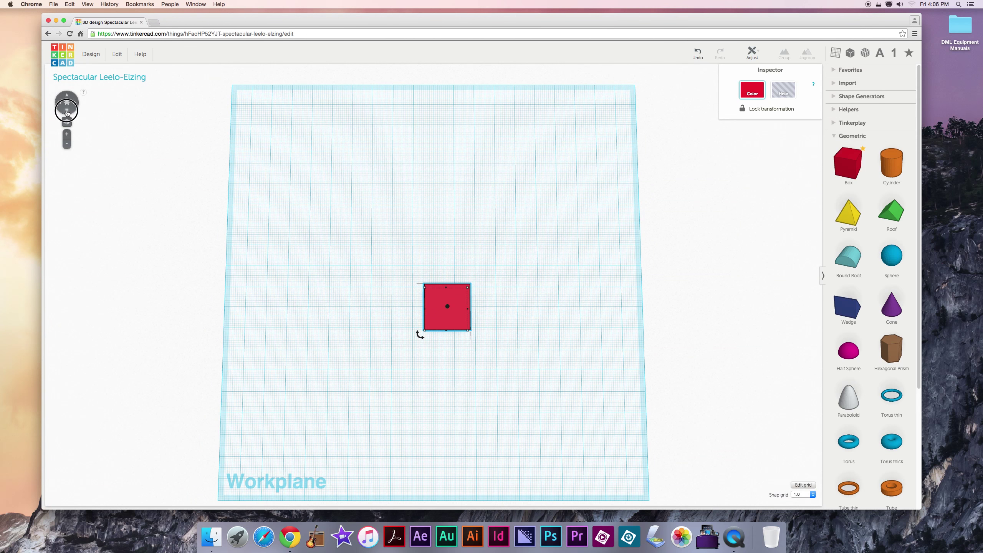
{"action": "left_click", "coordinate": [66, 112]}
{"action": "left_click_drag", "start_coordinate": [66, 111], "coordinate": [66, 112]}
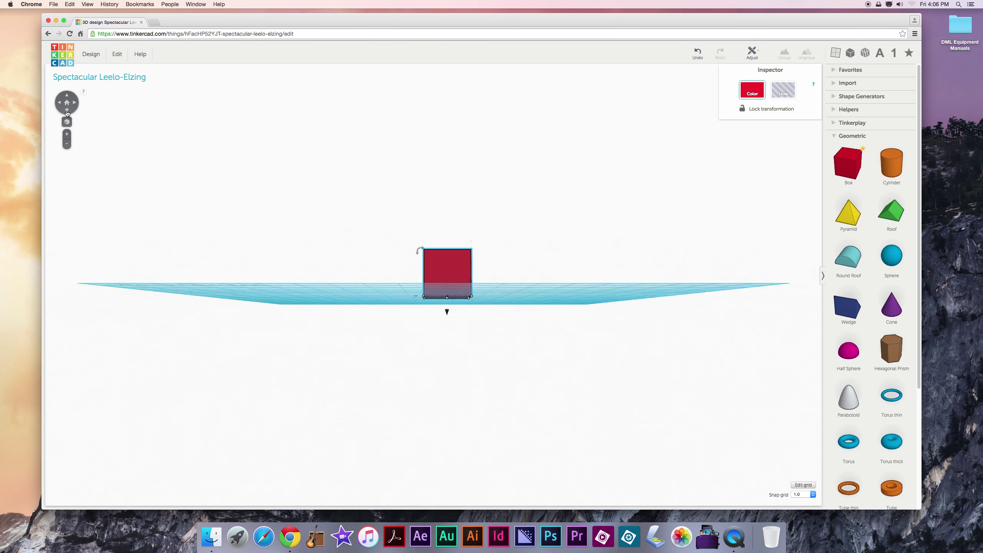
{"action": "left_click", "coordinate": [66, 103]}
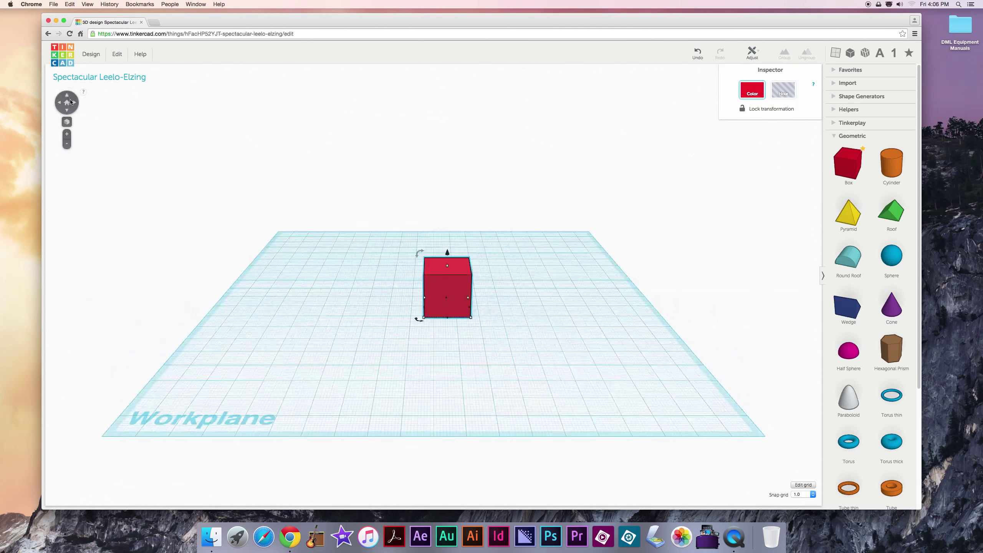
{"action": "left_click", "coordinate": [75, 103]}
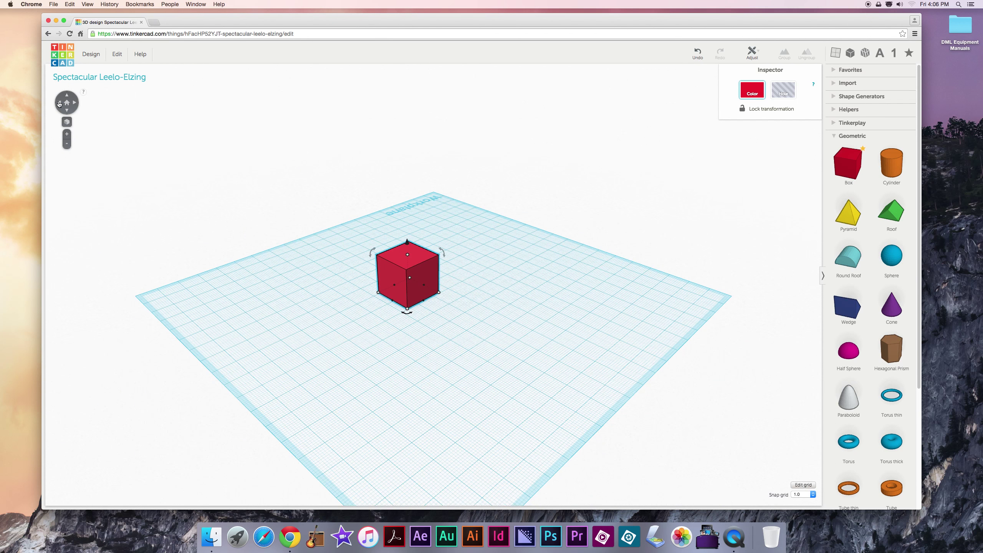
{"action": "left_click", "coordinate": [61, 104]}
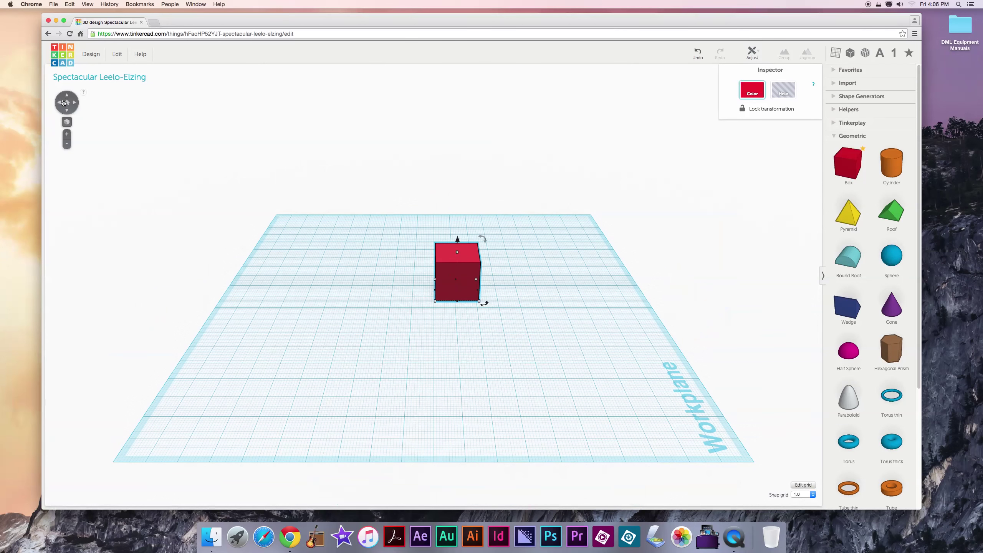
{"action": "left_click", "coordinate": [68, 99]}
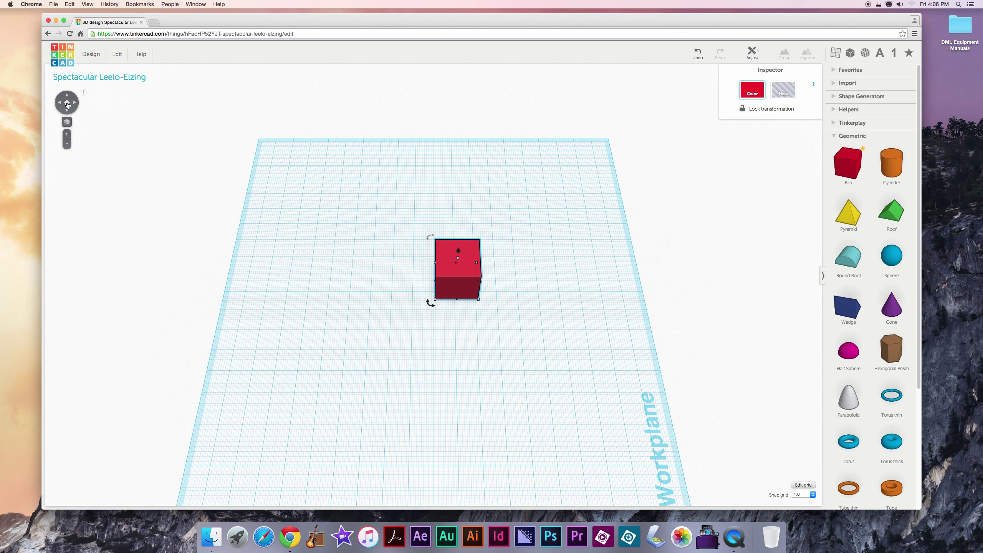
{"action": "left_click", "coordinate": [67, 104]}
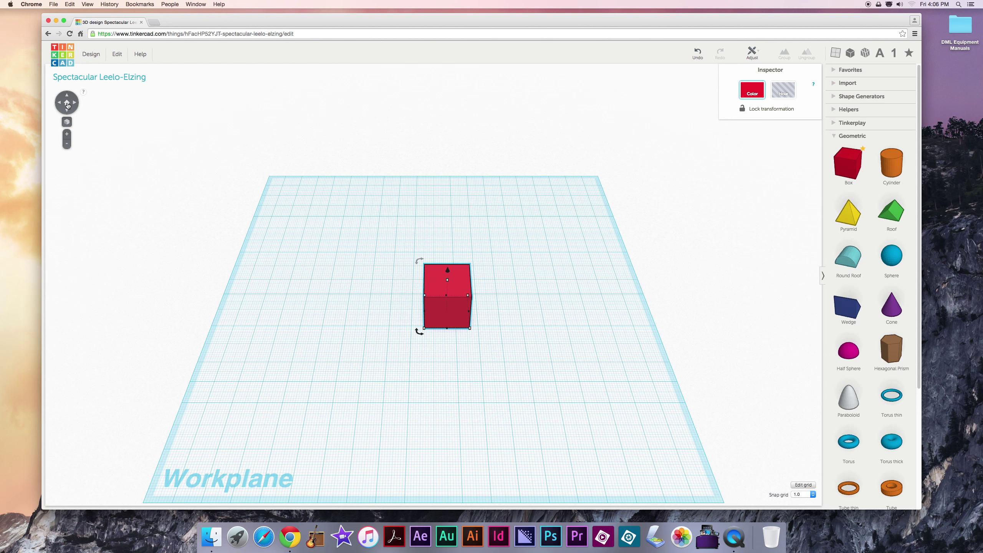
{"action": "left_click", "coordinate": [241, 218]}
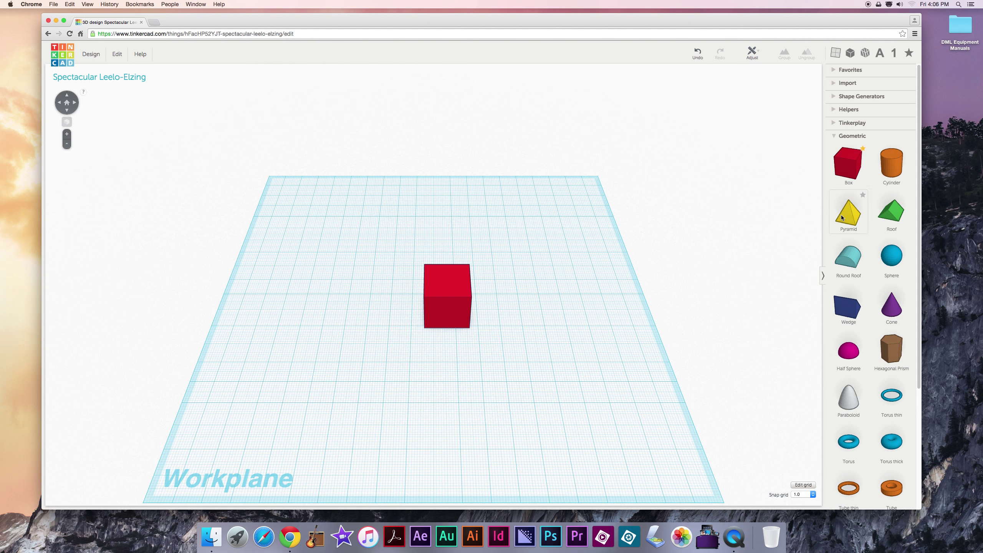
Step: Add a yellow Pyramid at the back and a teal Round Roof to the workplane
{"action": "left_click_drag", "start_coordinate": [842, 218], "coordinate": [543, 203]}
{"action": "left_click", "coordinate": [433, 227]}
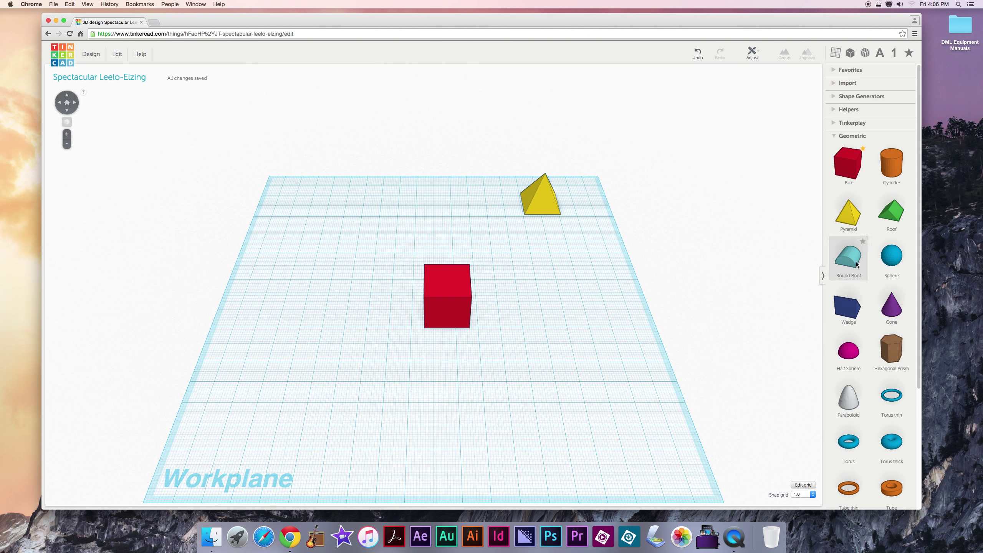
{"action": "left_click_drag", "start_coordinate": [856, 264], "coordinate": [351, 223]}
{"action": "left_click", "coordinate": [510, 296]}
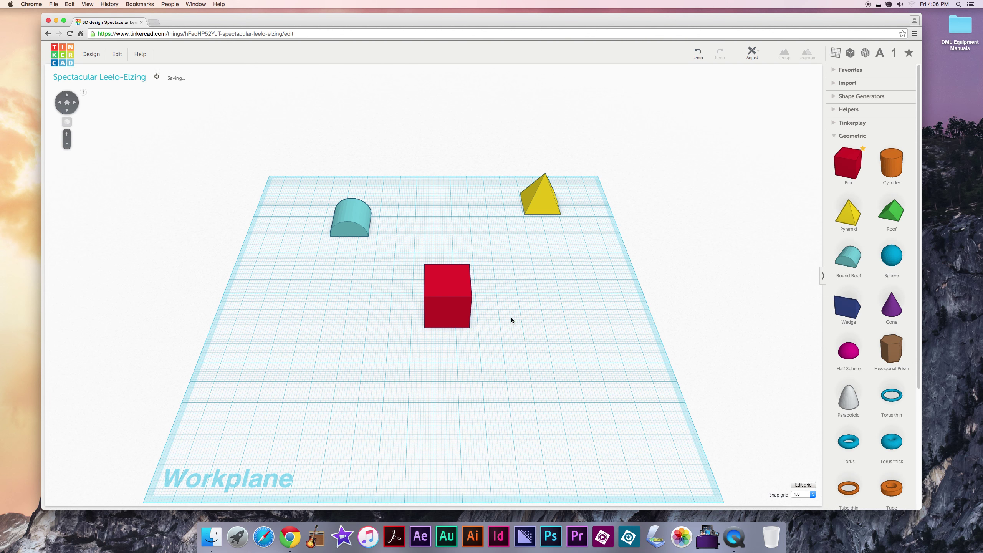
Step: Move the red Box behind the Round Roof and fit the view to it
{"action": "left_click_drag", "start_coordinate": [451, 324], "coordinate": [376, 204]}
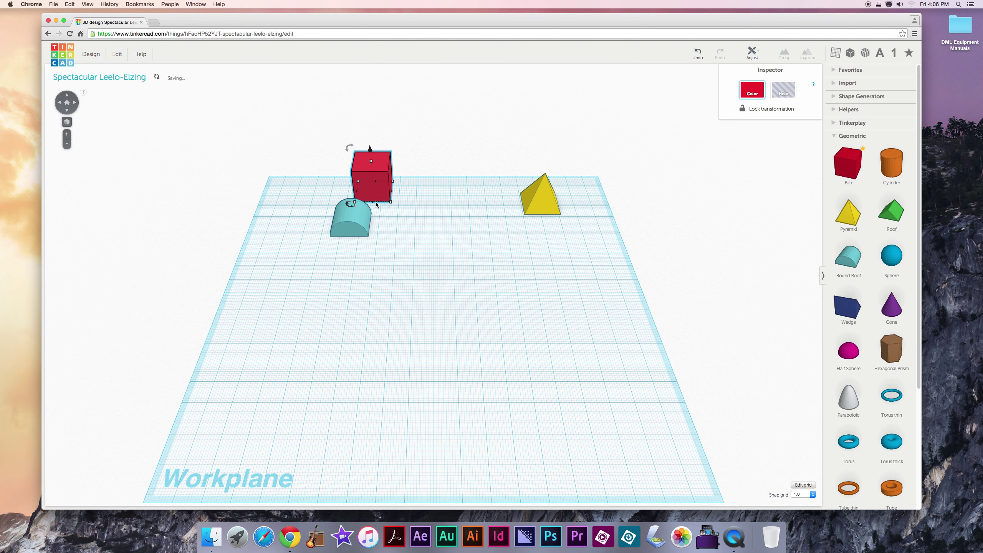
{"action": "left_click", "coordinate": [414, 256]}
{"action": "left_click", "coordinate": [379, 188]}
{"action": "left_click", "coordinate": [66, 123]}
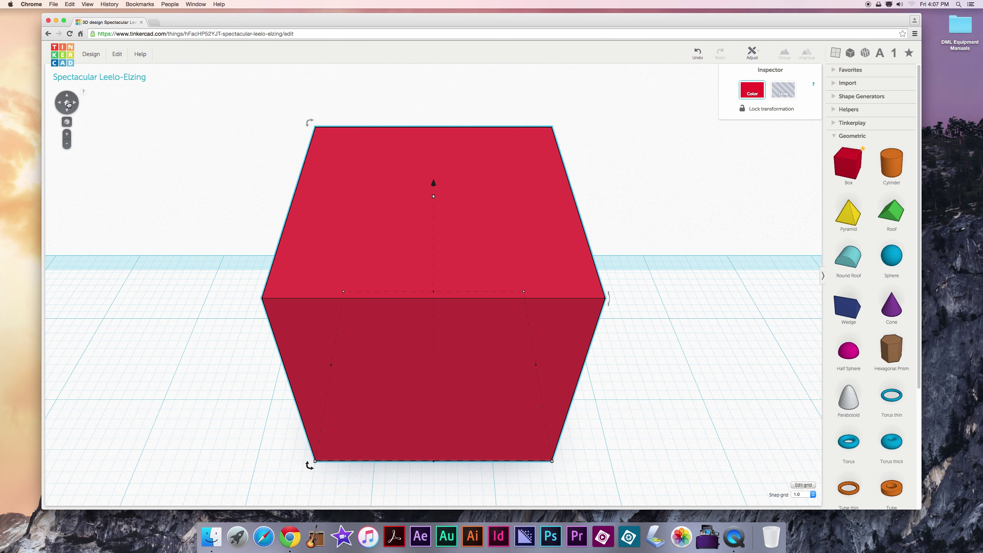
{"action": "left_click", "coordinate": [67, 104]}
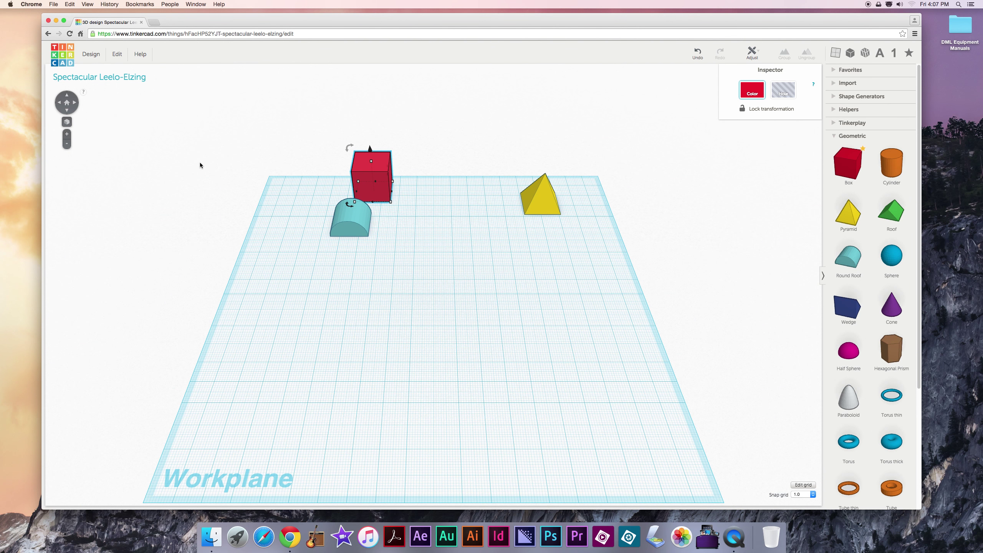
{"action": "left_click_drag", "start_coordinate": [372, 189], "coordinate": [434, 324]}
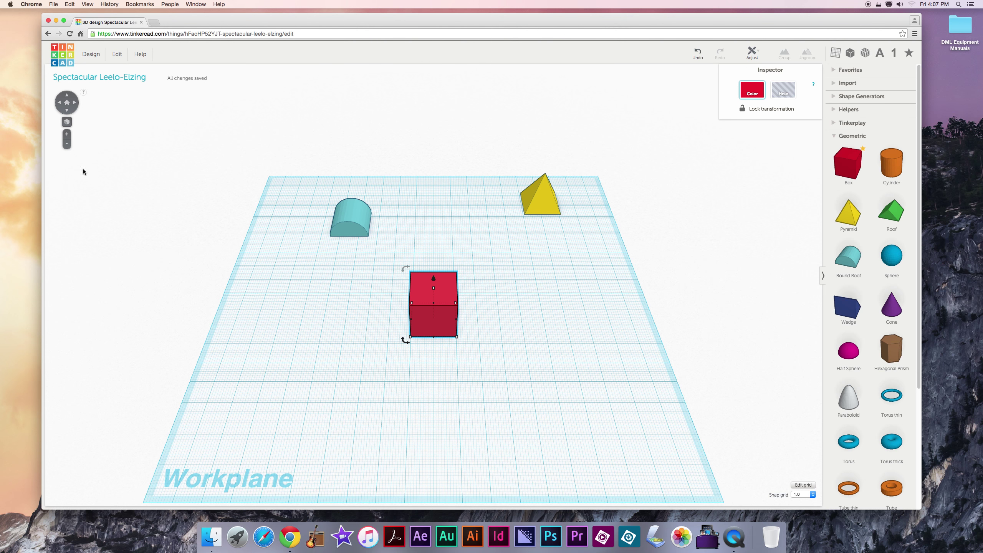
{"action": "left_click", "coordinate": [66, 137]}
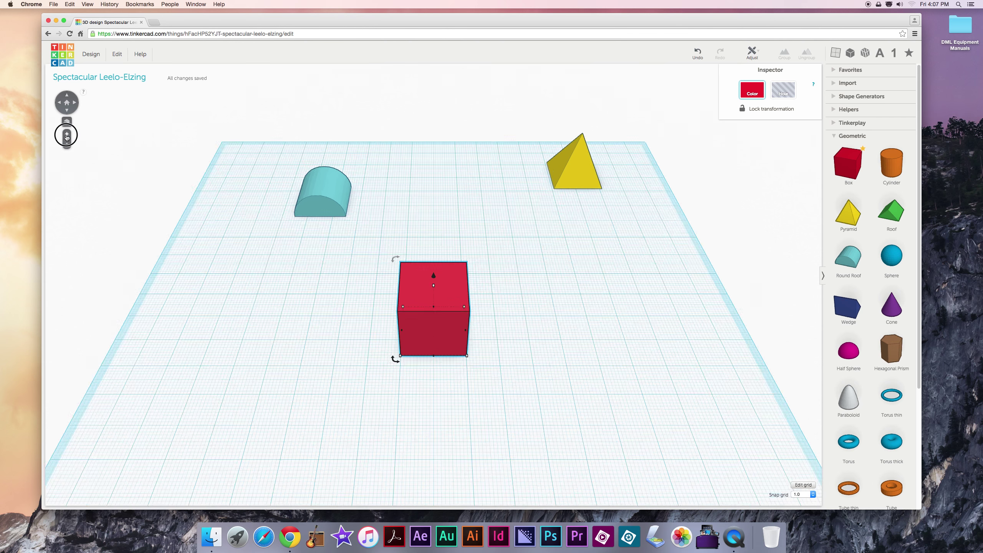
{"action": "left_click", "coordinate": [67, 145]}
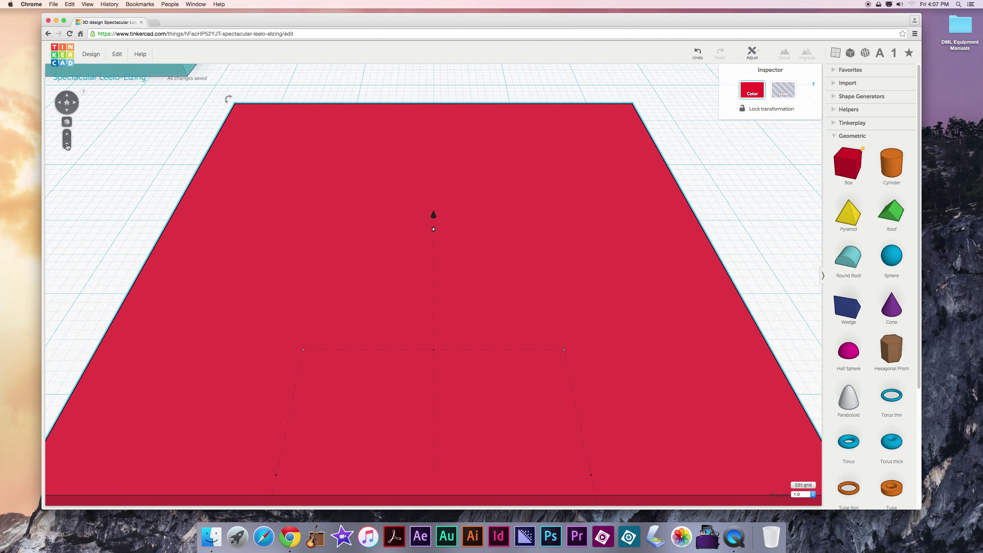
{"action": "left_click", "coordinate": [67, 145]}
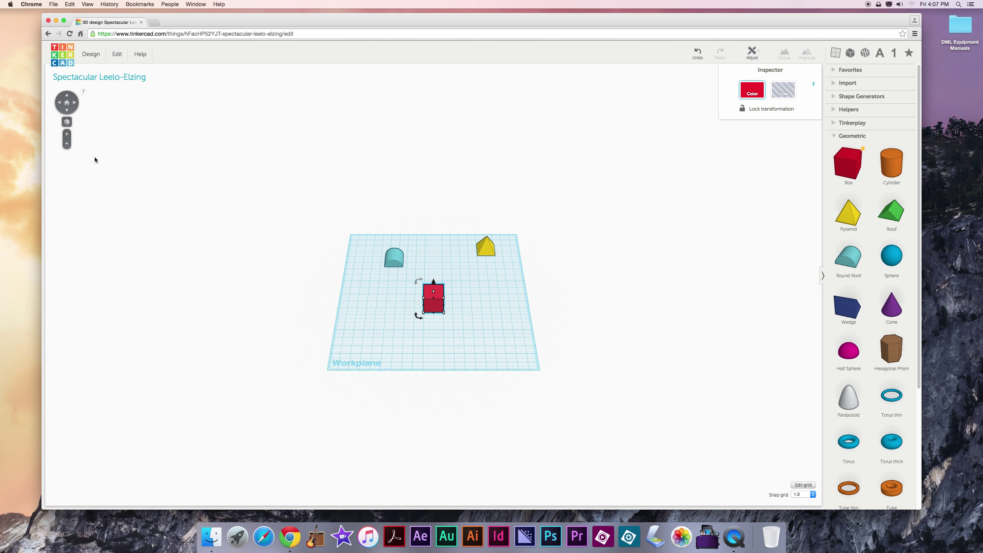
{"action": "scroll", "coordinate": [420, 315], "scroll_direction": "down", "scroll_amount": 3}
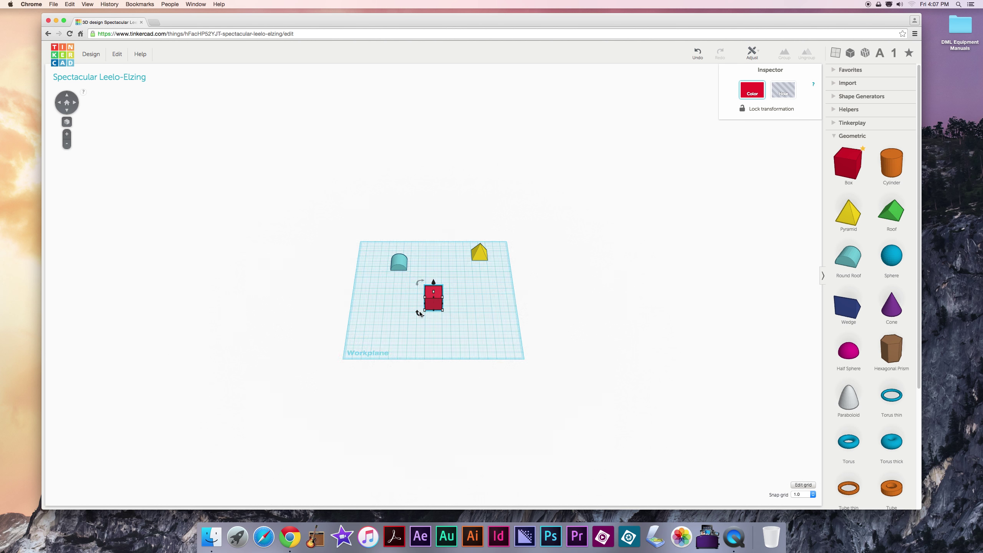
{"action": "scroll", "coordinate": [421, 315], "scroll_direction": "up", "scroll_amount": 10}
{"action": "scroll", "coordinate": [420, 314], "scroll_direction": "down", "scroll_amount": 10}
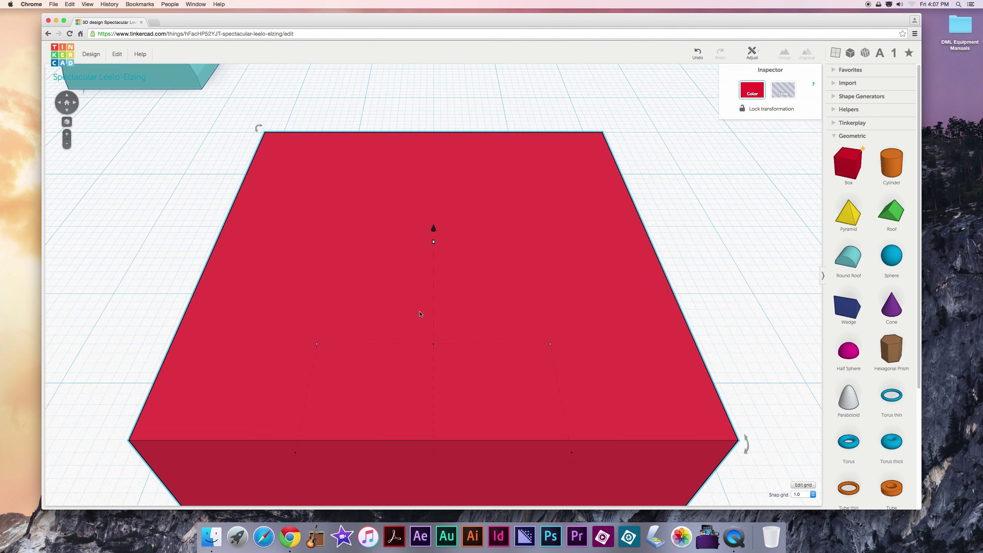
{"action": "scroll", "coordinate": [420, 315], "scroll_direction": "down", "scroll_amount": 3}
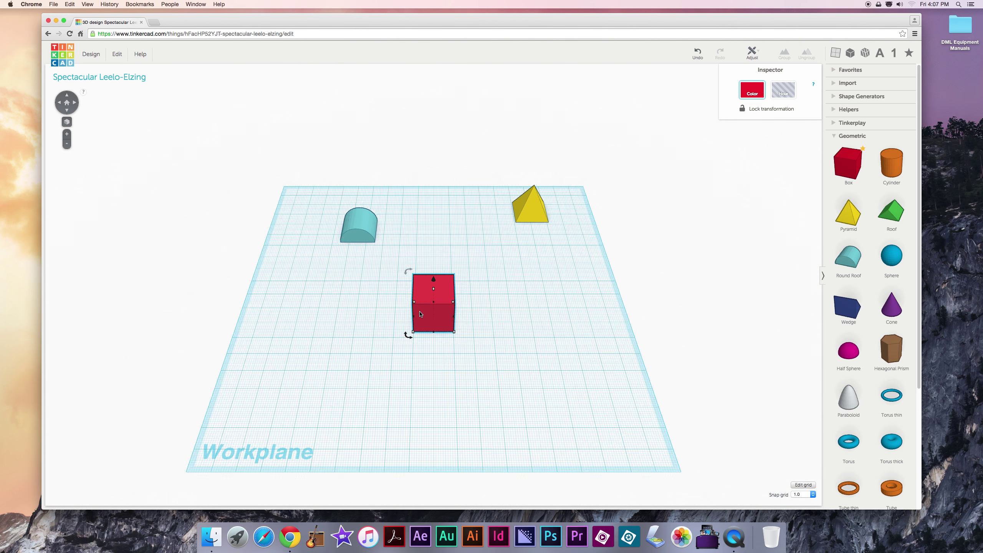
{"action": "scroll", "coordinate": [420, 314], "scroll_direction": "up", "scroll_amount": 10}
{"action": "scroll", "coordinate": [421, 314], "scroll_direction": "down", "scroll_amount": 10}
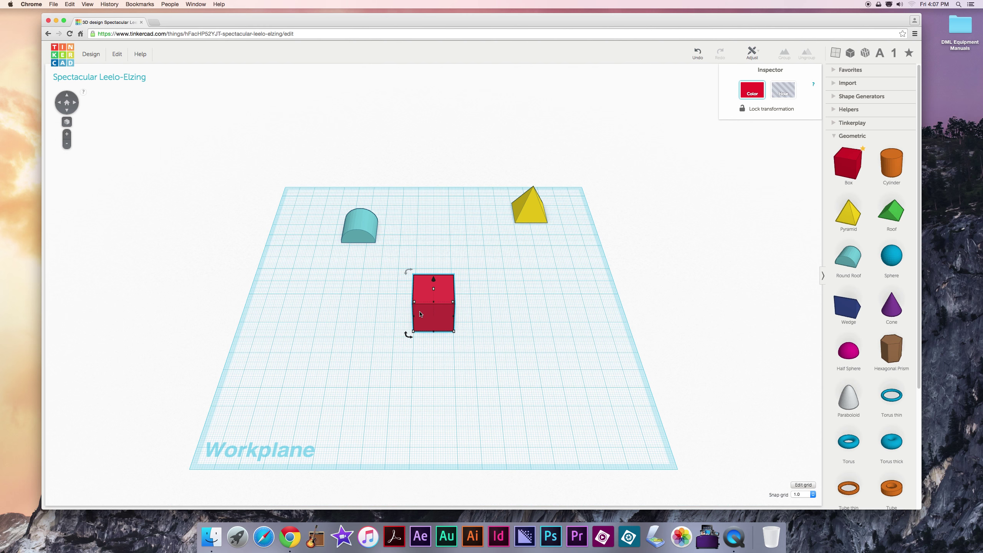
{"action": "scroll", "coordinate": [421, 315], "scroll_direction": "up", "scroll_amount": 2}
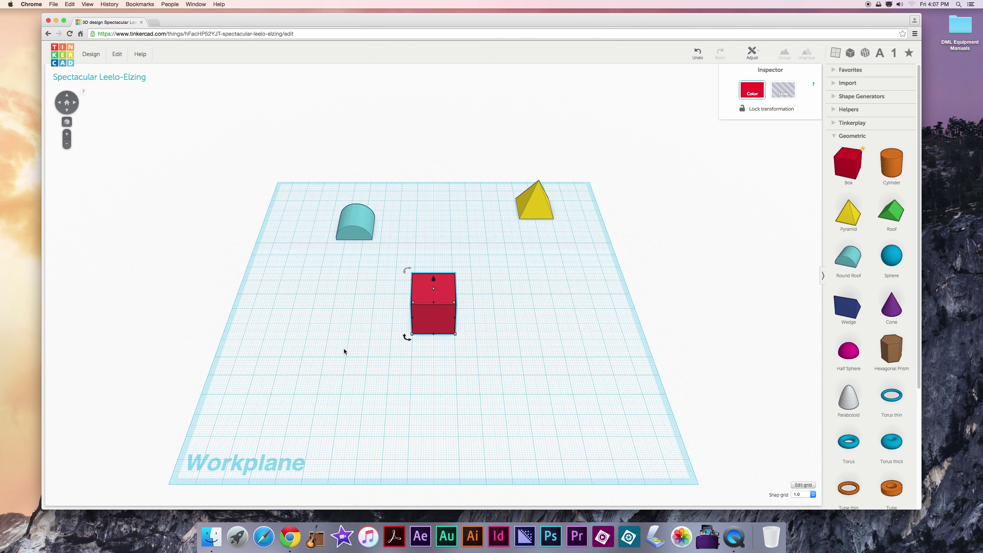
{"action": "right_click_drag", "start_coordinate": [344, 352], "coordinate": [329, 326]}
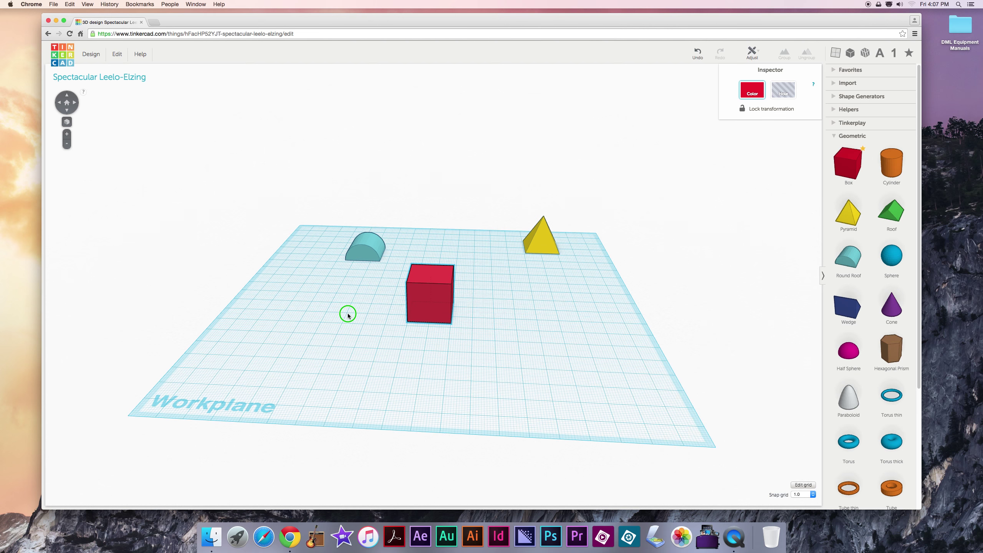
{"action": "right_click_drag", "start_coordinate": [348, 316], "coordinate": [382, 338]}
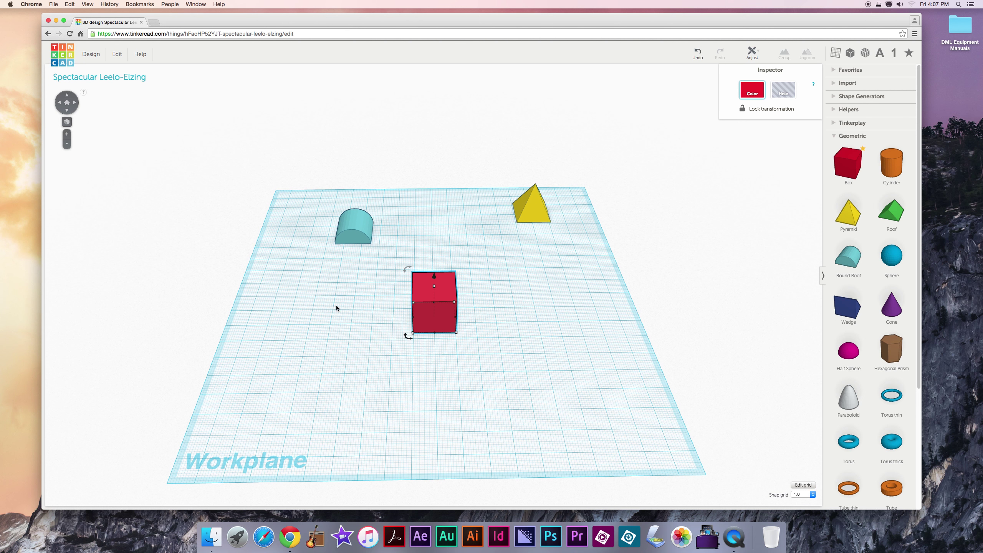
{"action": "left_click", "coordinate": [70, 104]}
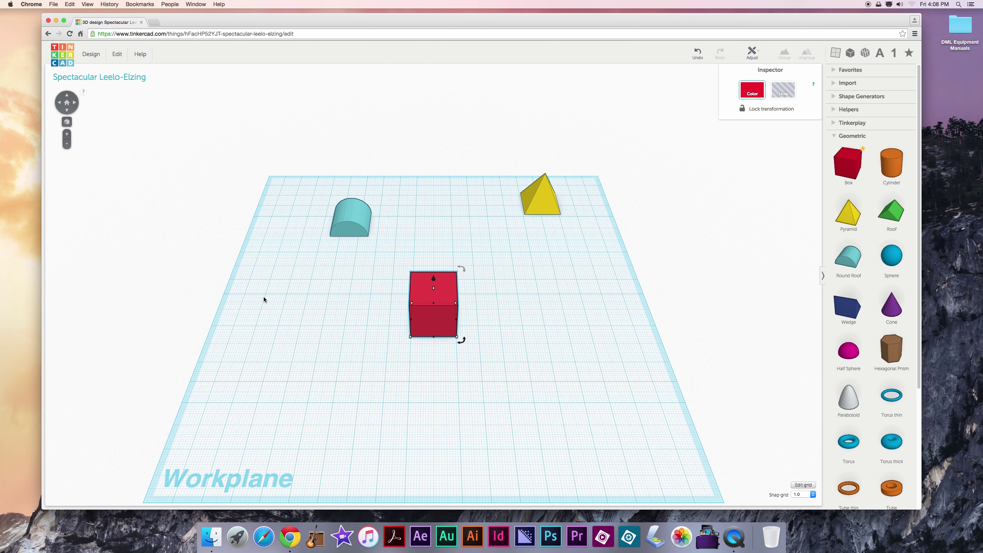
{"action": "right_click_drag", "start_coordinate": [229, 289], "coordinate": [306, 292]}
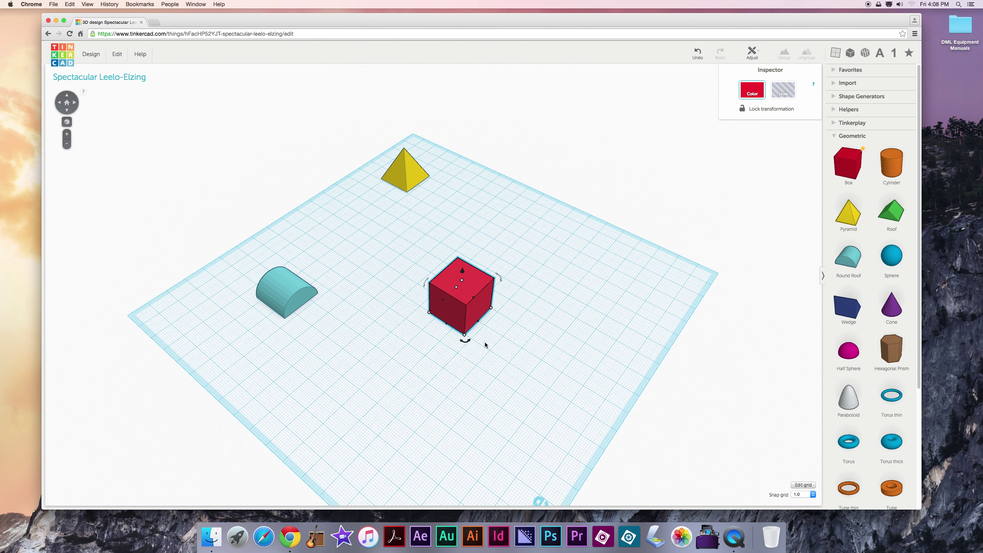
{"action": "right_click_drag", "start_coordinate": [587, 333], "coordinate": [425, 366]}
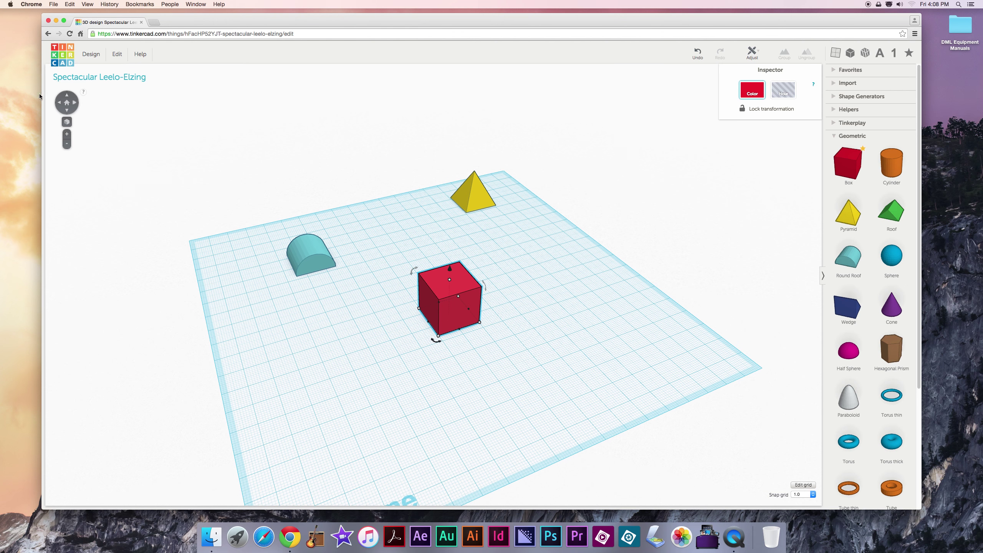
{"action": "left_click", "coordinate": [68, 103]}
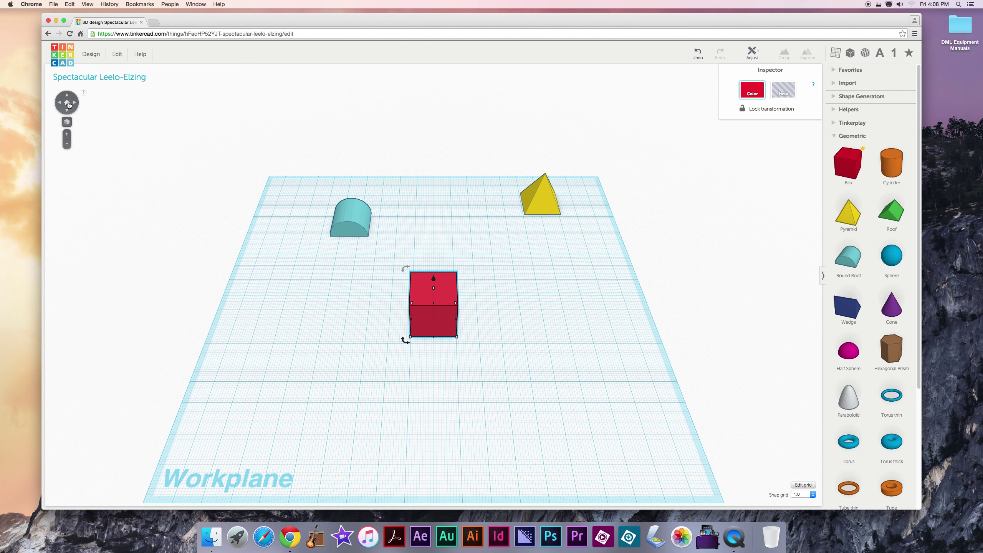
Step: Slide the Round Roof next to the red Box and orbit to view them together
{"action": "left_click_drag", "start_coordinate": [364, 270], "coordinate": [378, 325]}
{"action": "right_click_drag", "start_coordinate": [404, 346], "coordinate": [391, 347]}
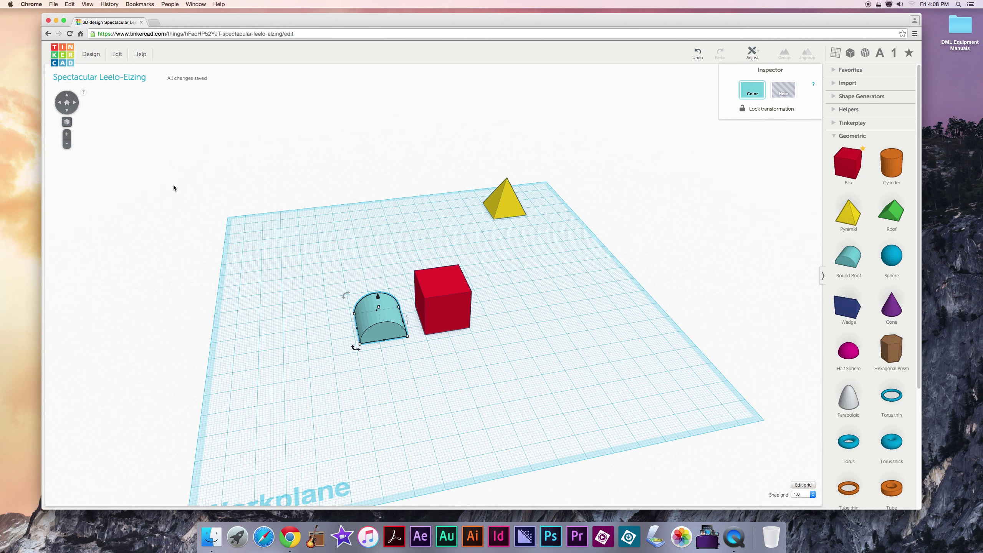
{"action": "left_click", "coordinate": [118, 156]}
{"action": "left_click", "coordinate": [379, 318]}
{"action": "left_click", "coordinate": [67, 122]}
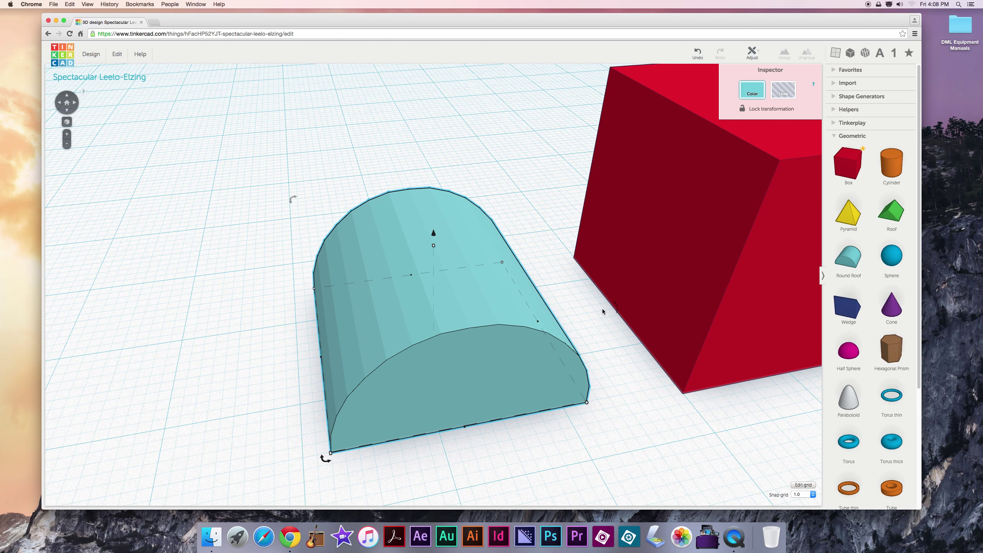
{"action": "right_click_drag", "start_coordinate": [604, 307], "coordinate": [435, 317]}
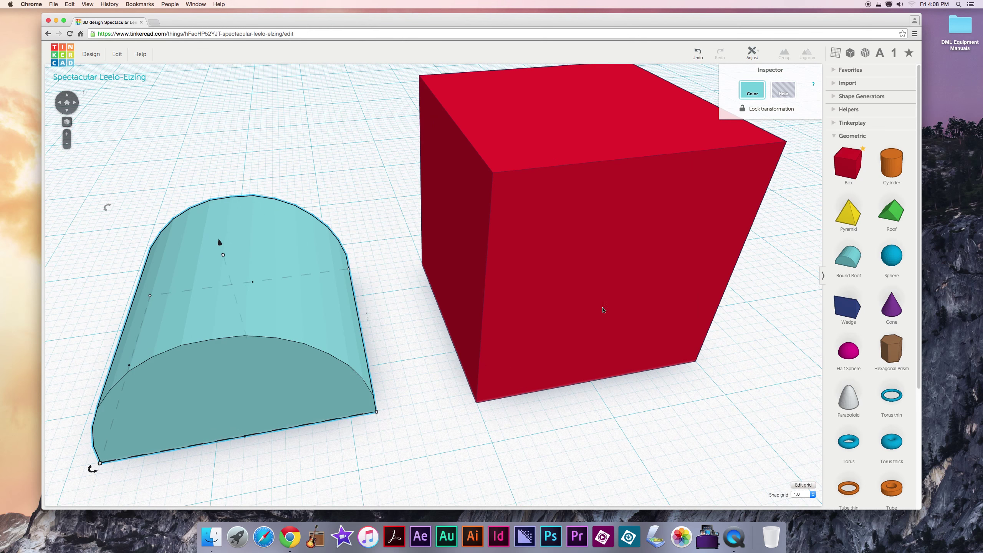
{"action": "right_click_drag", "start_coordinate": [640, 312], "coordinate": [520, 320]}
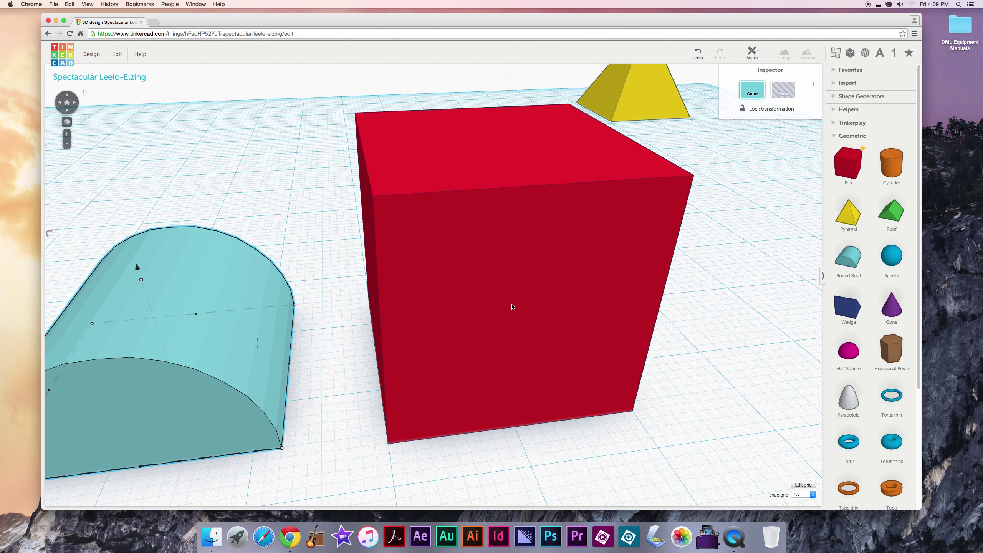
Step: Delete the yellow Pyramid and the teal Round Roof, keeping only the red Box
{"action": "scroll", "coordinate": [512, 307], "scroll_direction": "down", "scroll_amount": 5}
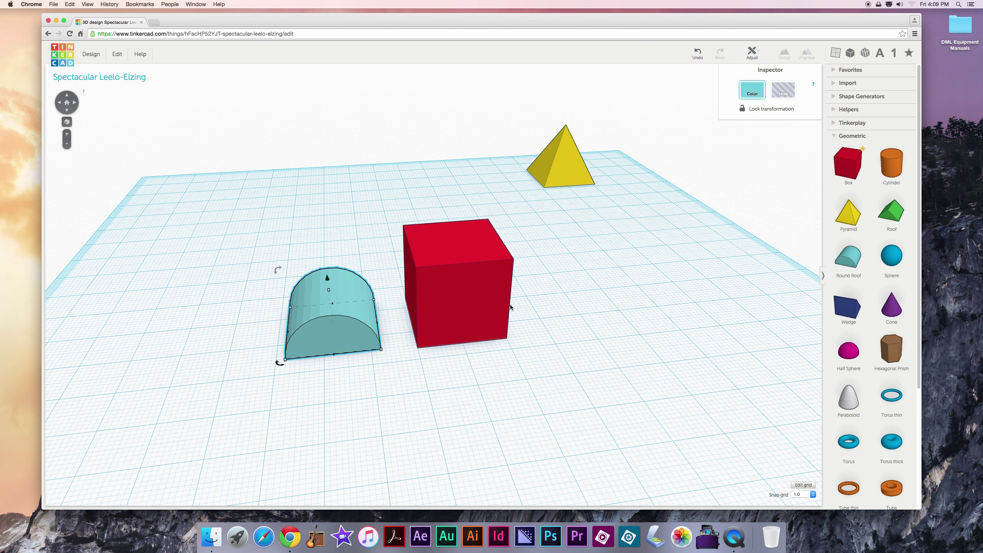
{"action": "left_click", "coordinate": [564, 263]}
{"action": "left_click", "coordinate": [555, 186]}
{"action": "key", "text": "Delete"}
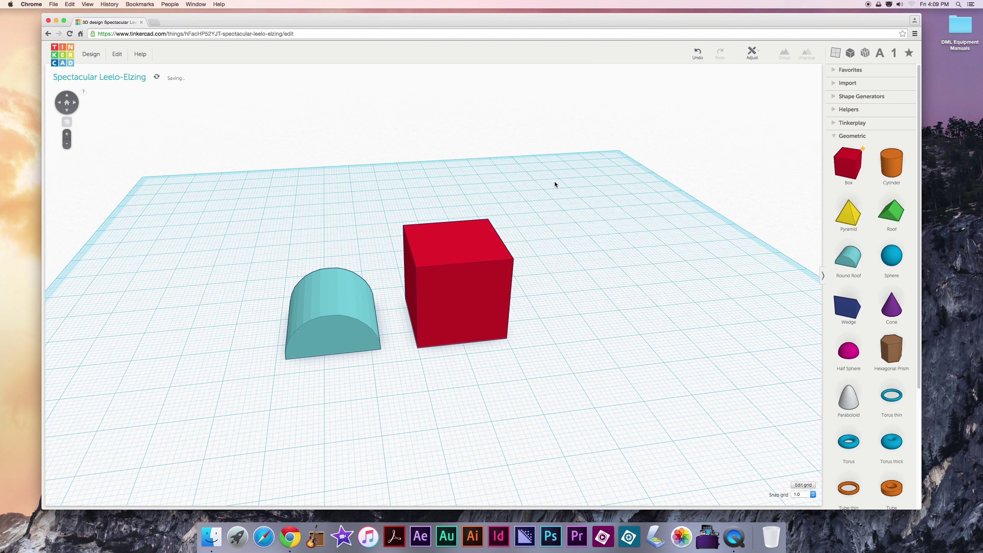
{"action": "left_click", "coordinate": [343, 308]}
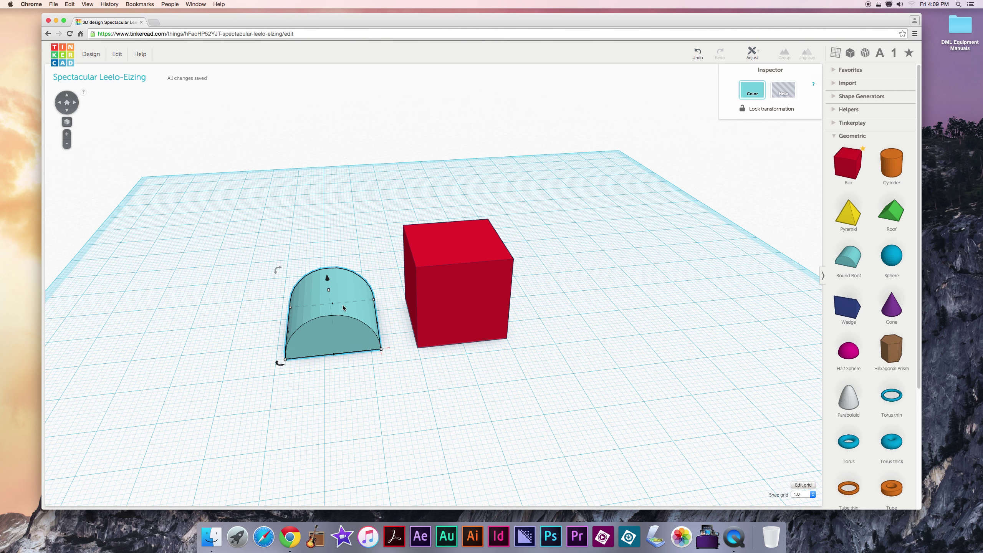
{"action": "key", "text": "Delete"}
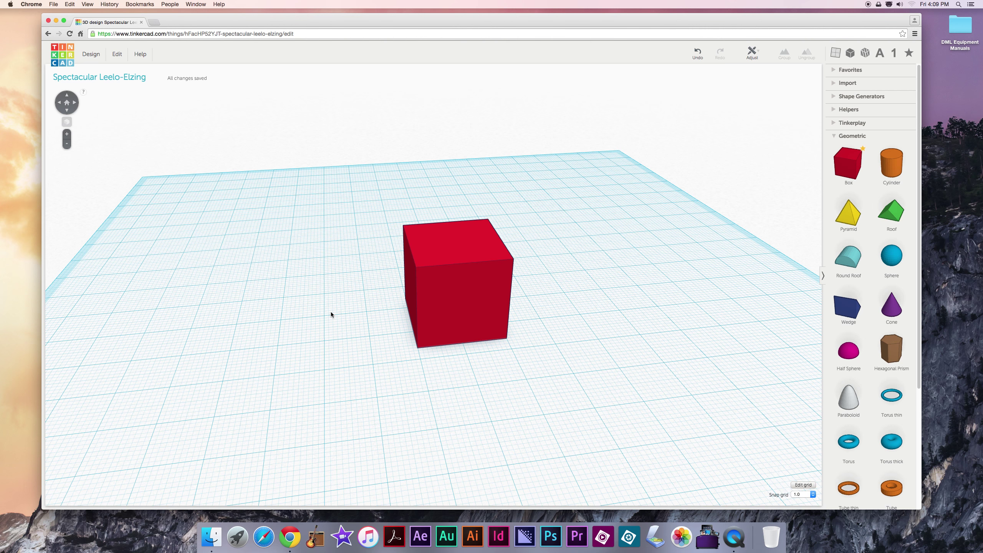
Step: Widen the red box toward the left and raise its height
{"action": "left_click", "coordinate": [455, 307]}
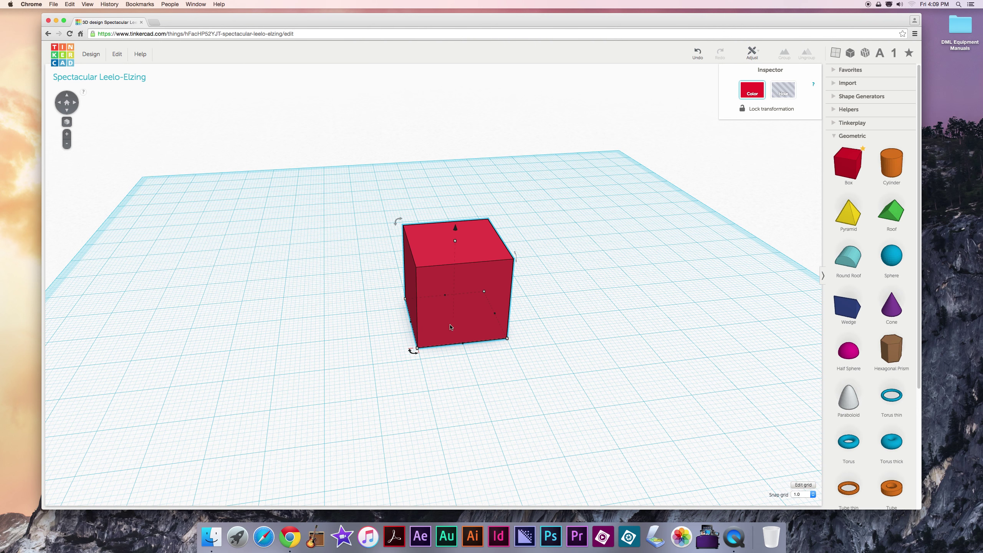
{"action": "mouse_move", "coordinate": [496, 317]}
{"action": "mouse_move", "coordinate": [411, 324]}
{"action": "left_click", "coordinate": [411, 324]}
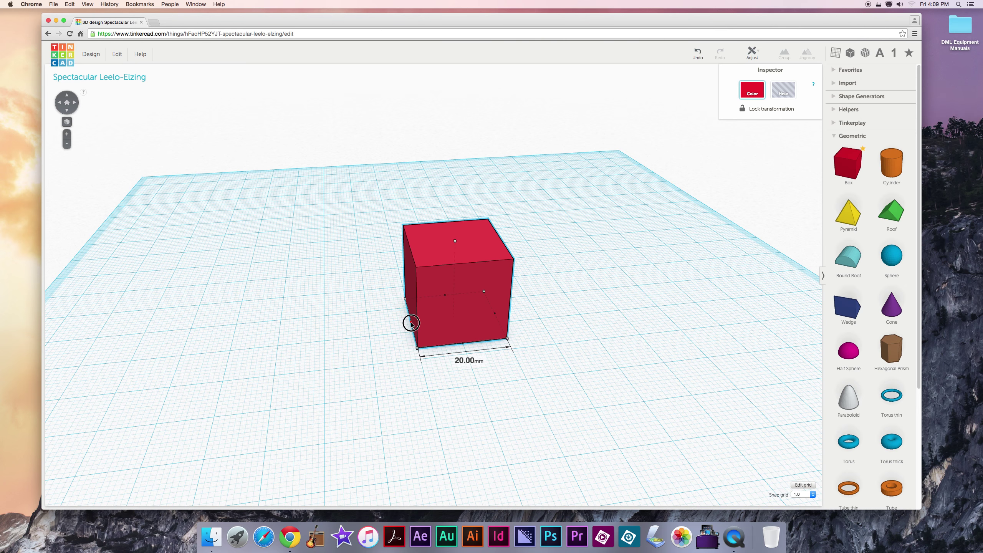
{"action": "left_click_drag", "start_coordinate": [411, 324], "coordinate": [325, 332]}
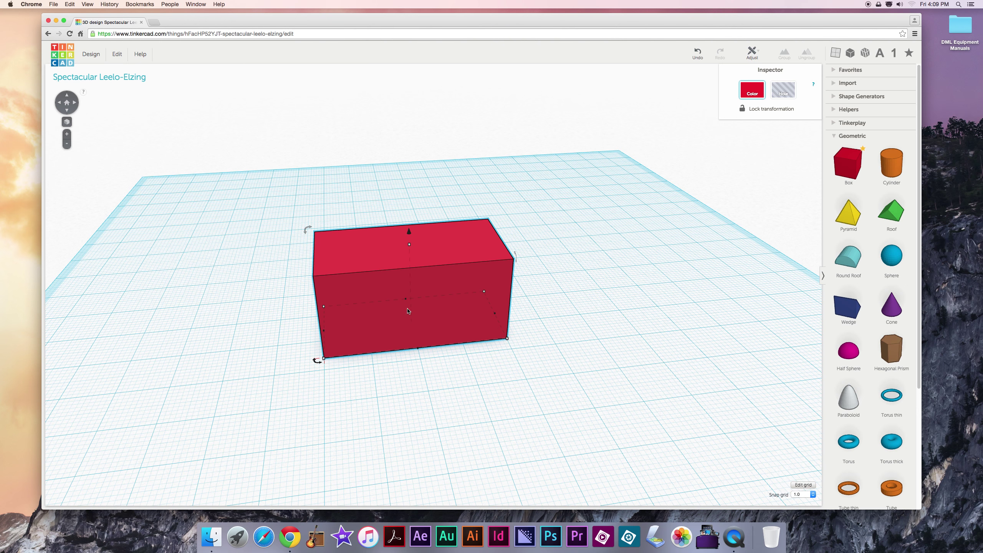
{"action": "left_click_drag", "start_coordinate": [407, 302], "coordinate": [402, 281]}
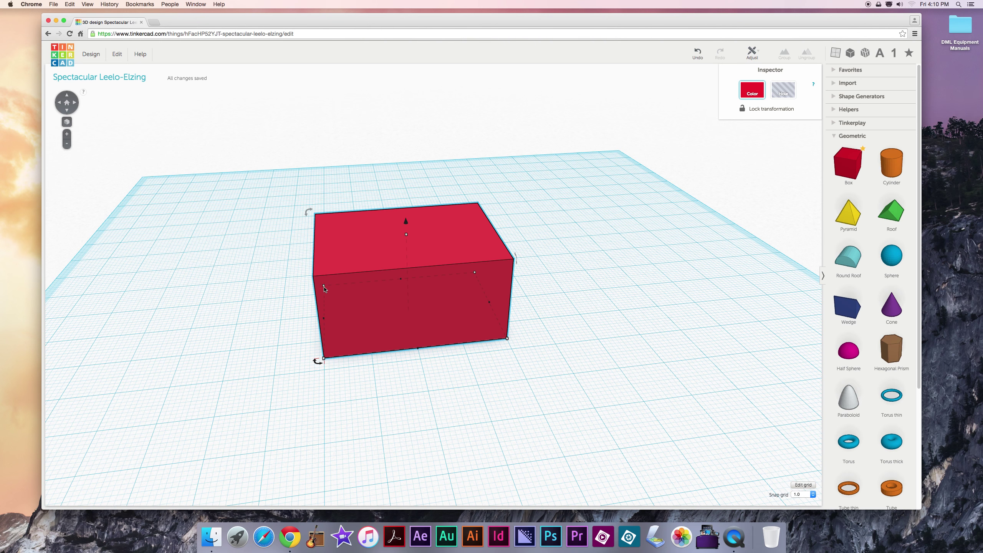
Step: Stretch the red box's base to 40 × 40 mm from its front-right corner
{"action": "mouse_move", "coordinate": [324, 288]}
{"action": "left_click", "coordinate": [508, 340]}
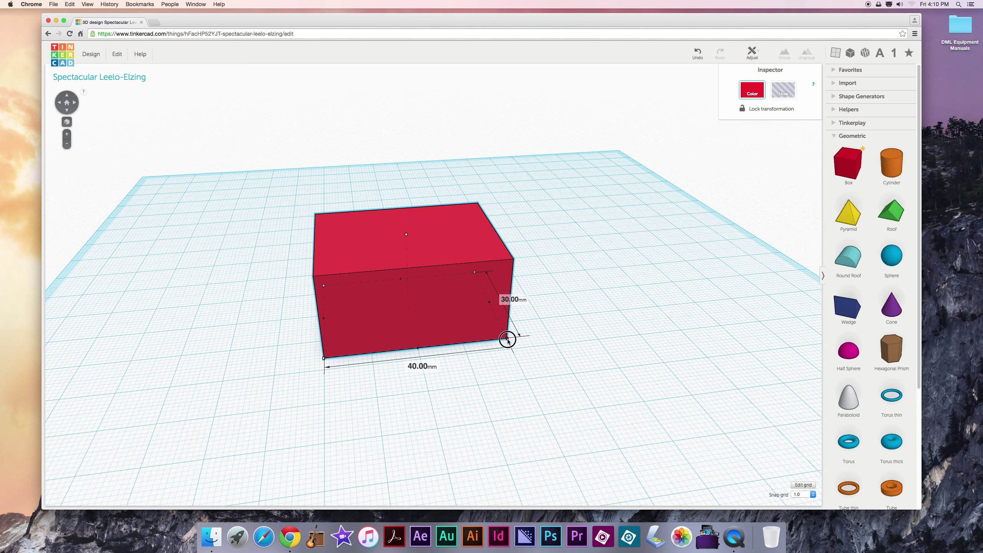
{"action": "left_click_drag", "start_coordinate": [508, 339], "coordinate": [522, 369]}
{"action": "left_click", "coordinate": [280, 385]}
Step: Raise the red box's height to 40 mm so it becomes a 40 mm cube
{"action": "right_click_drag", "start_coordinate": [266, 369], "coordinate": [375, 324]}
{"action": "left_click", "coordinate": [406, 268]}
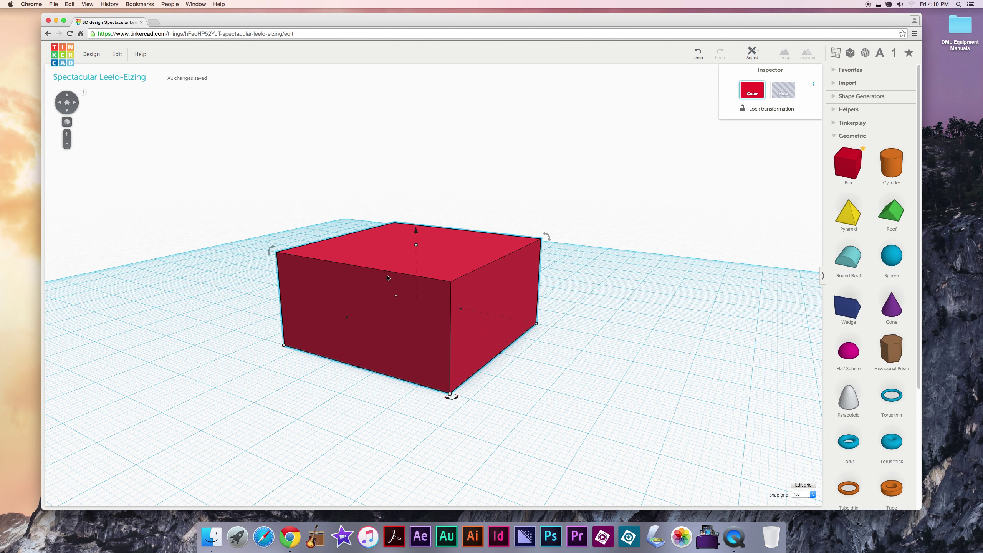
{"action": "right_click_drag", "start_coordinate": [562, 340], "coordinate": [557, 329]}
{"action": "mouse_move", "coordinate": [417, 245]}
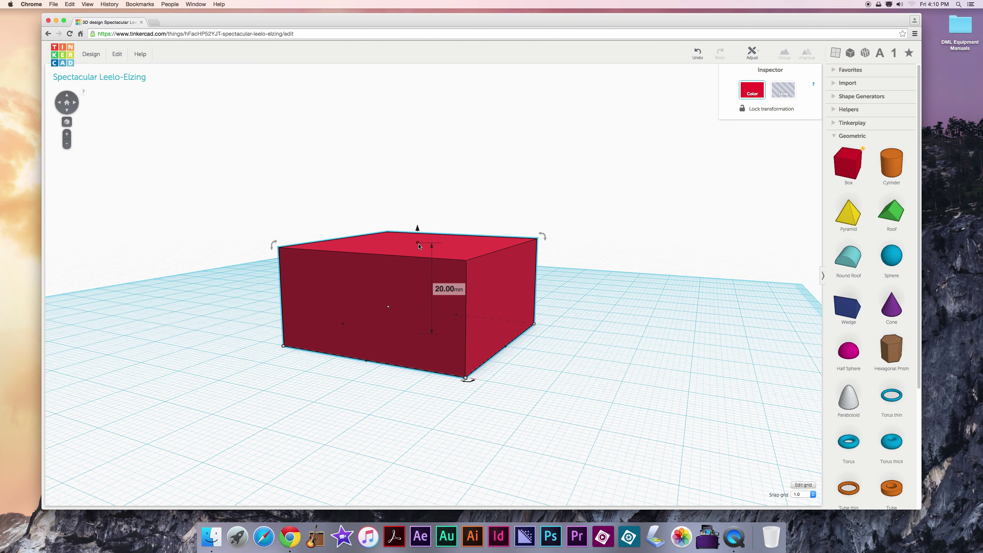
{"action": "left_click_drag", "start_coordinate": [419, 244], "coordinate": [424, 149]}
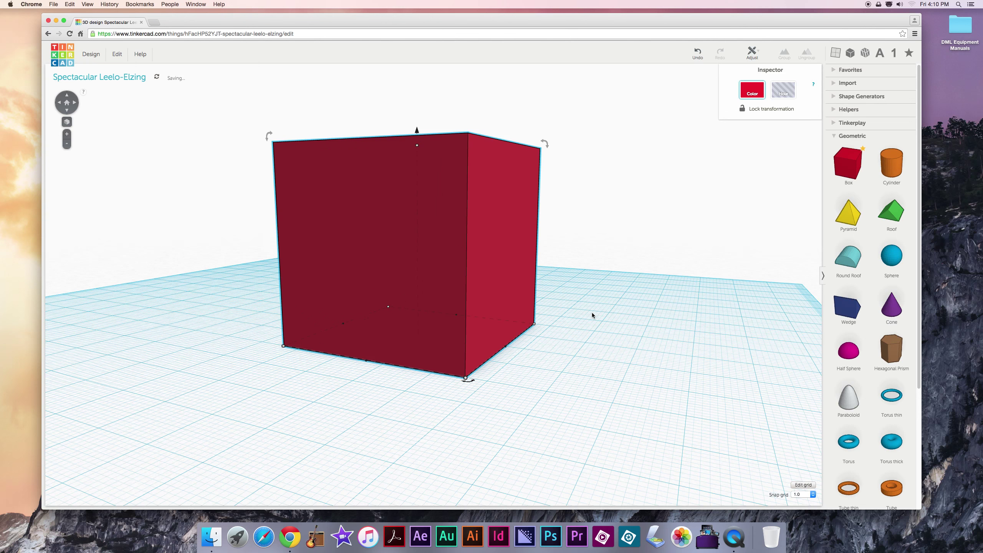
{"action": "right_click_drag", "start_coordinate": [591, 312], "coordinate": [437, 339]}
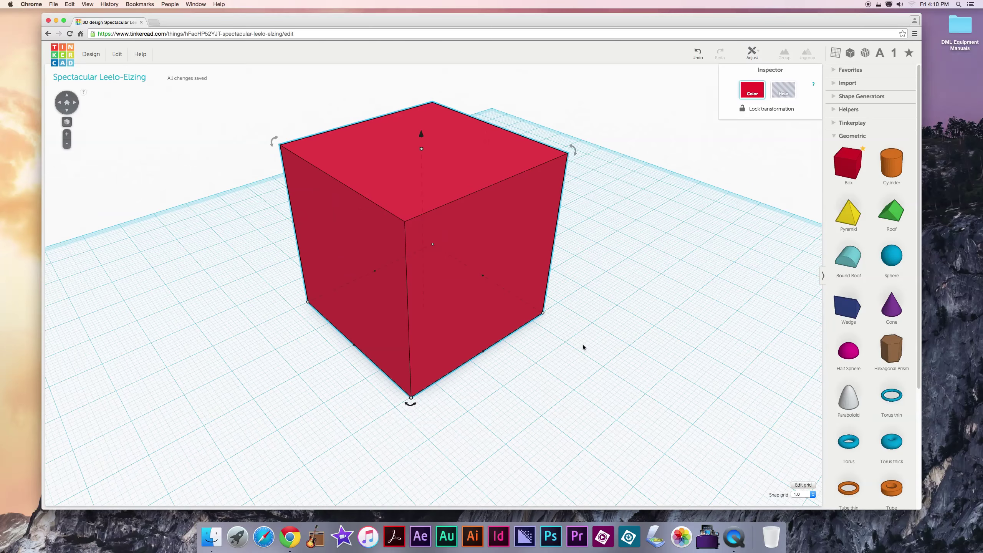
{"action": "right_click_drag", "start_coordinate": [581, 345], "coordinate": [451, 348]}
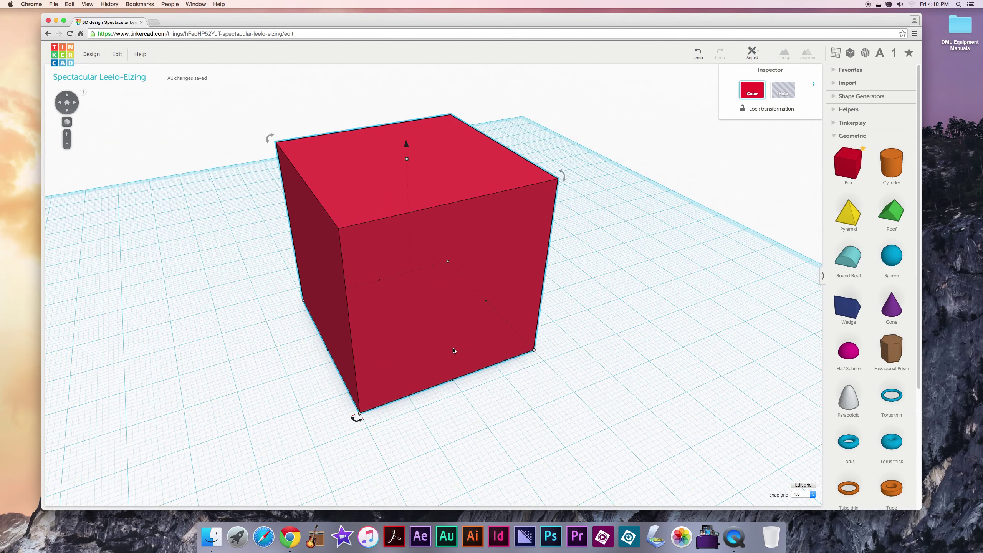
{"action": "left_click", "coordinate": [594, 361]}
{"action": "left_click", "coordinate": [464, 316]}
Step: From the Home view, turn the red cube to -22.5° about its vertical axis
{"action": "mouse_move", "coordinate": [408, 162]}
{"action": "left_click", "coordinate": [68, 105]}
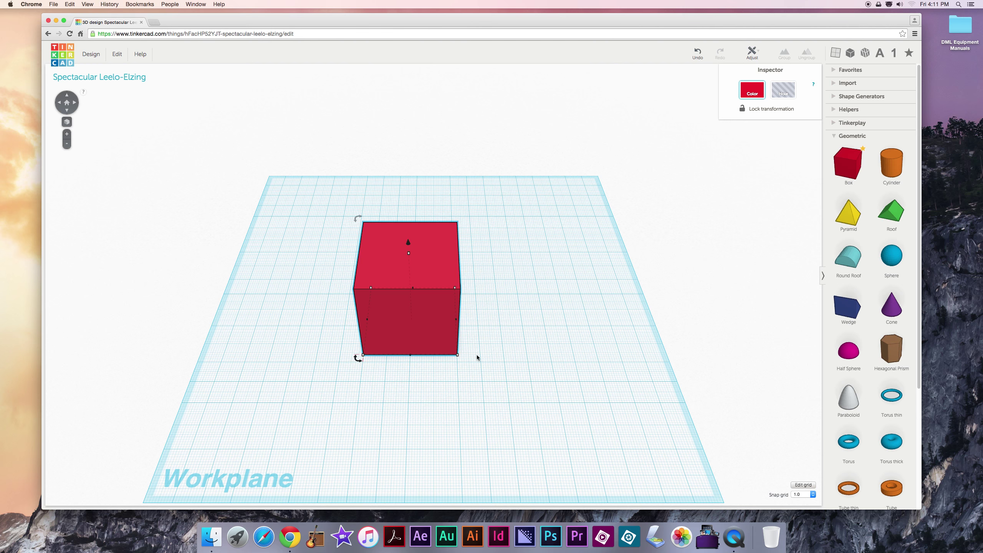
{"action": "right_click_drag", "start_coordinate": [535, 365], "coordinate": [466, 351]}
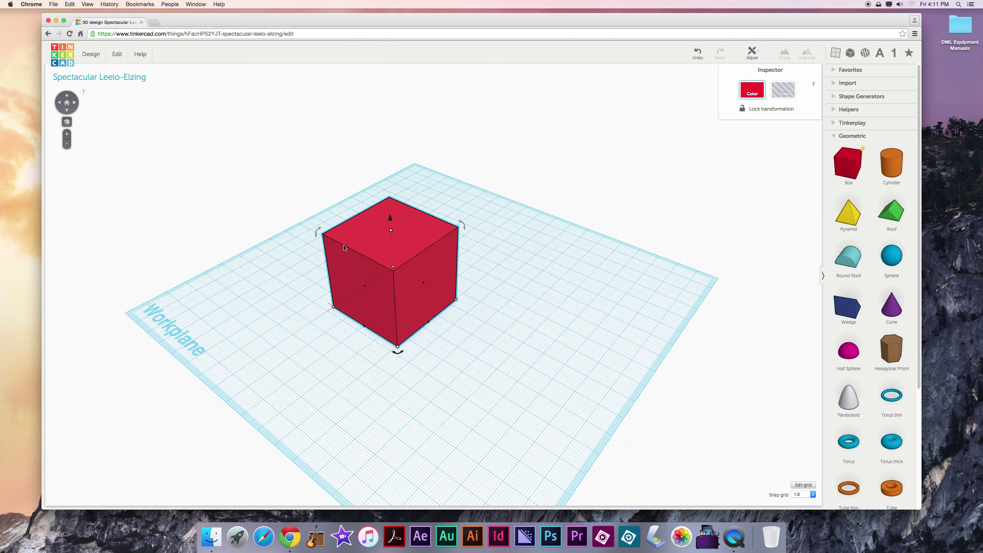
{"action": "left_click_drag", "start_coordinate": [321, 233], "coordinate": [323, 234]}
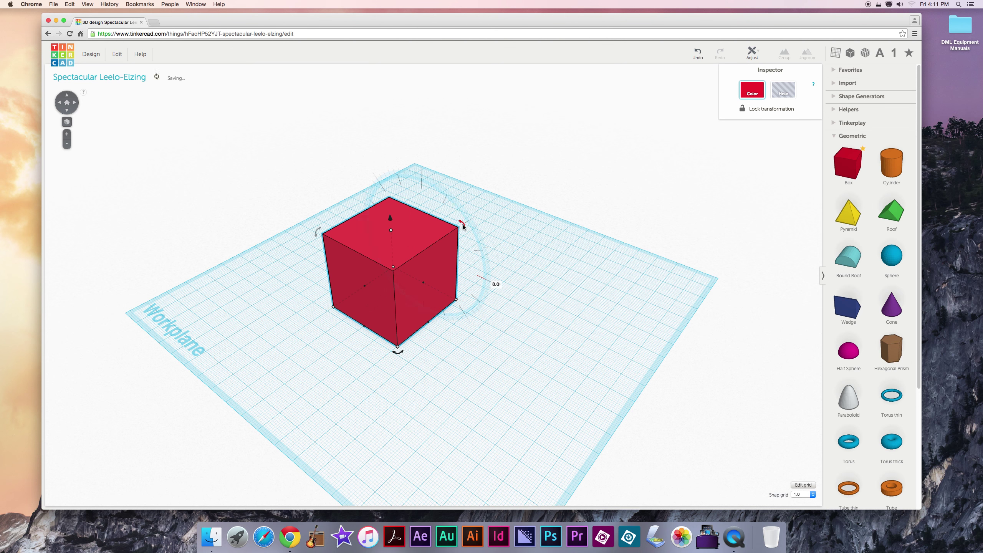
{"action": "left_click_drag", "start_coordinate": [450, 217], "coordinate": [494, 281]}
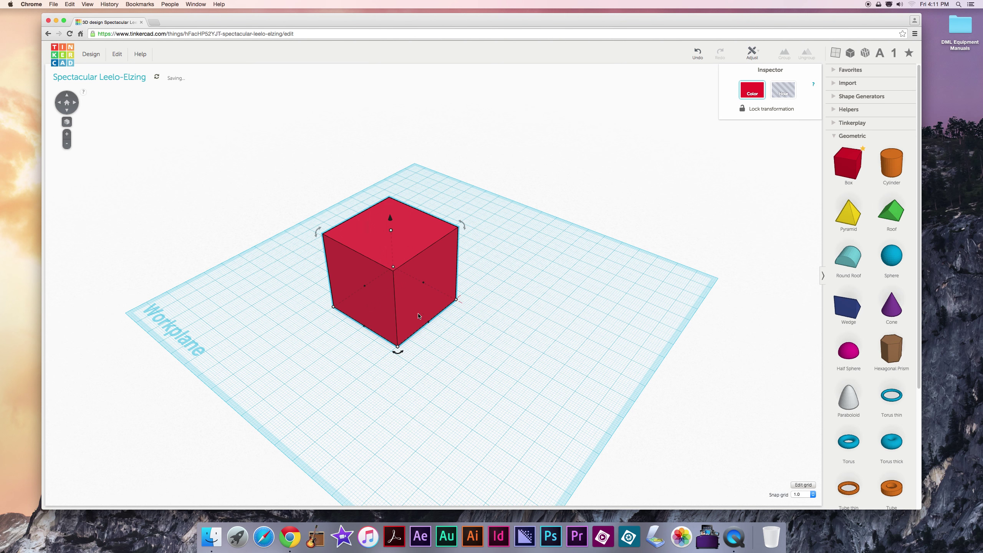
{"action": "left_click_drag", "start_coordinate": [401, 356], "coordinate": [334, 331]}
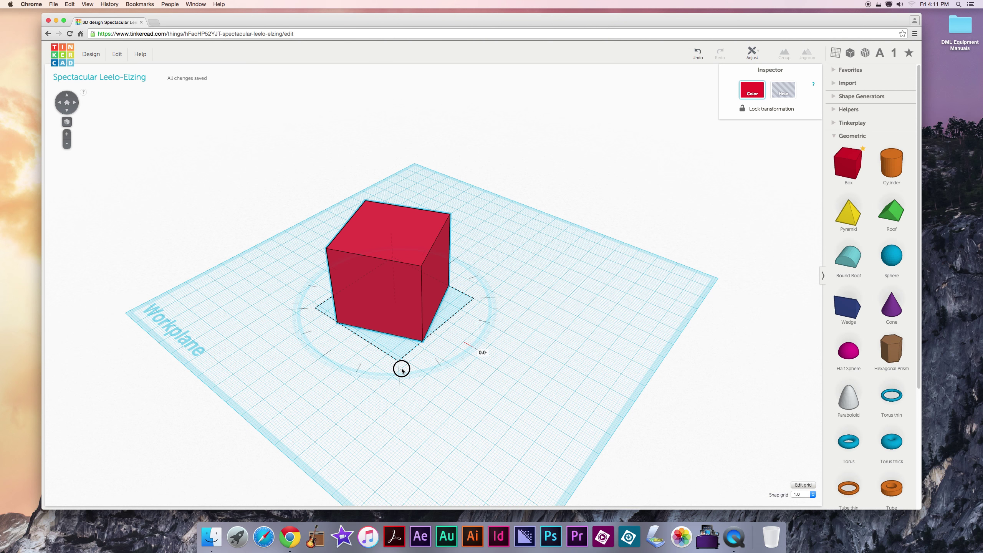
{"action": "left_click_drag", "start_coordinate": [386, 369], "coordinate": [354, 365]}
{"action": "left_click", "coordinate": [385, 375]}
Step: Rotate the cube back to nearly square, then settle it again at -22.5°
{"action": "right_click_drag", "start_coordinate": [385, 375], "coordinate": [420, 349]}
{"action": "left_click", "coordinate": [420, 345]}
{"action": "right_click_drag", "start_coordinate": [416, 383], "coordinate": [358, 352]}
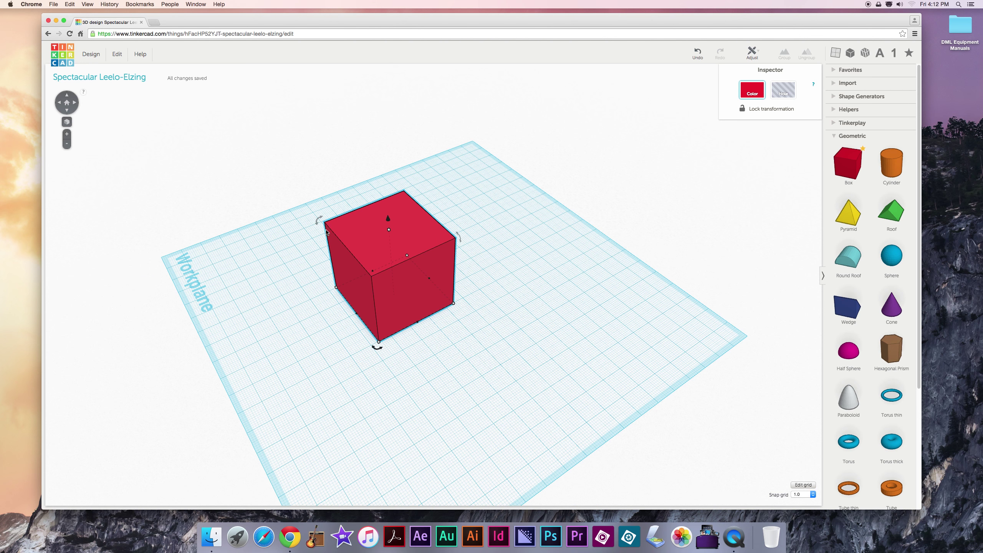
{"action": "left_click_drag", "start_coordinate": [317, 219], "coordinate": [296, 210]}
{"action": "right_click_drag", "start_coordinate": [464, 269], "coordinate": [464, 242]}
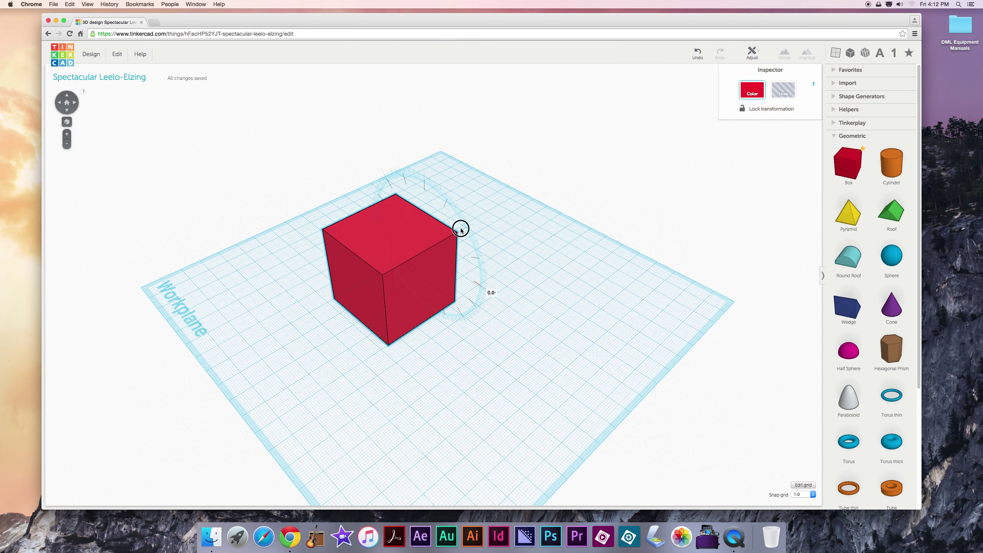
{"action": "left_click_drag", "start_coordinate": [450, 219], "coordinate": [494, 219]}
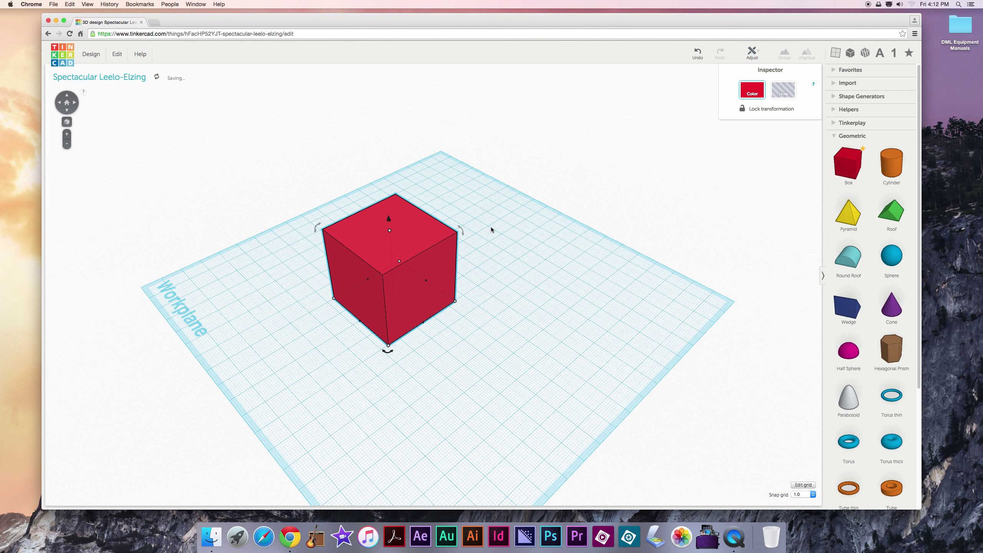
{"action": "left_click", "coordinate": [309, 312]}
{"action": "right_click_drag", "start_coordinate": [286, 314], "coordinate": [339, 313]}
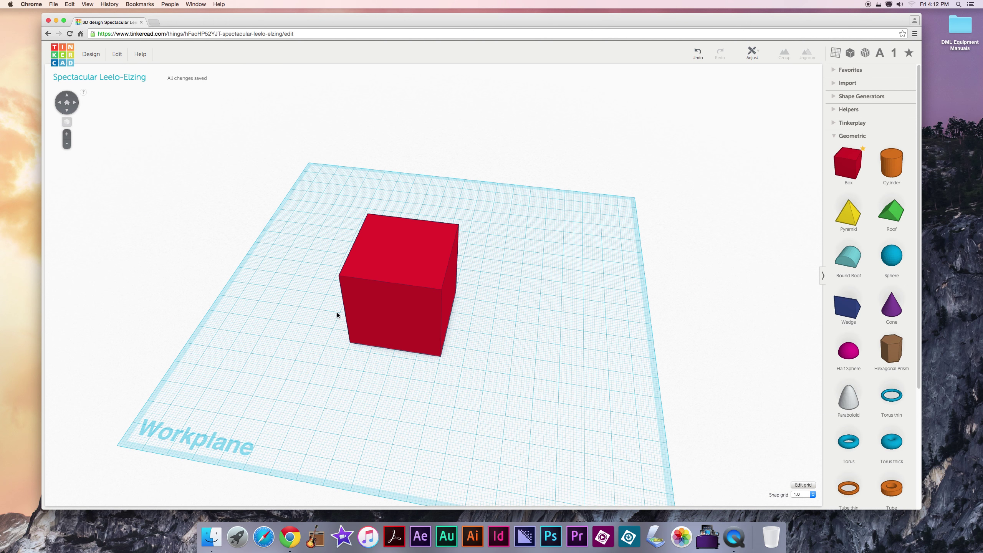
{"action": "left_click", "coordinate": [367, 362]}
Step: Place a Roof beside the red cube, widen it to 39 mm, and lift it about 41 mm
{"action": "right_click_drag", "start_coordinate": [368, 362], "coordinate": [399, 364]}
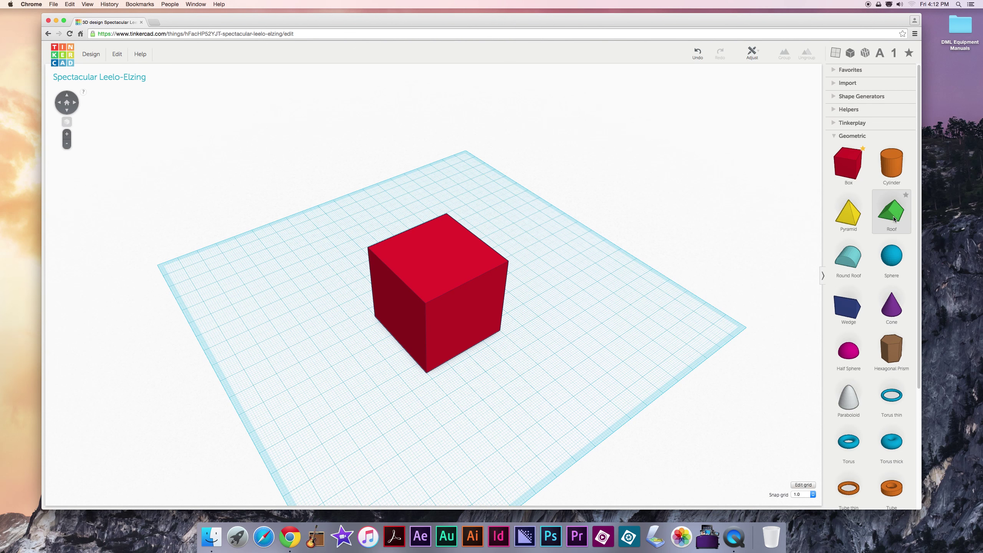
{"action": "left_click_drag", "start_coordinate": [423, 290], "coordinate": [386, 402]}
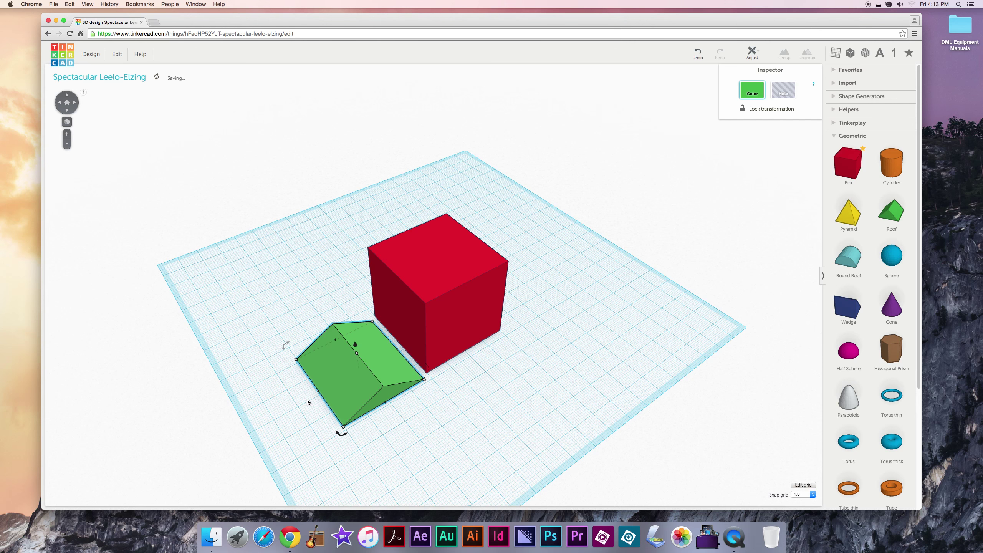
{"action": "left_click_drag", "start_coordinate": [318, 394], "coordinate": [312, 398]}
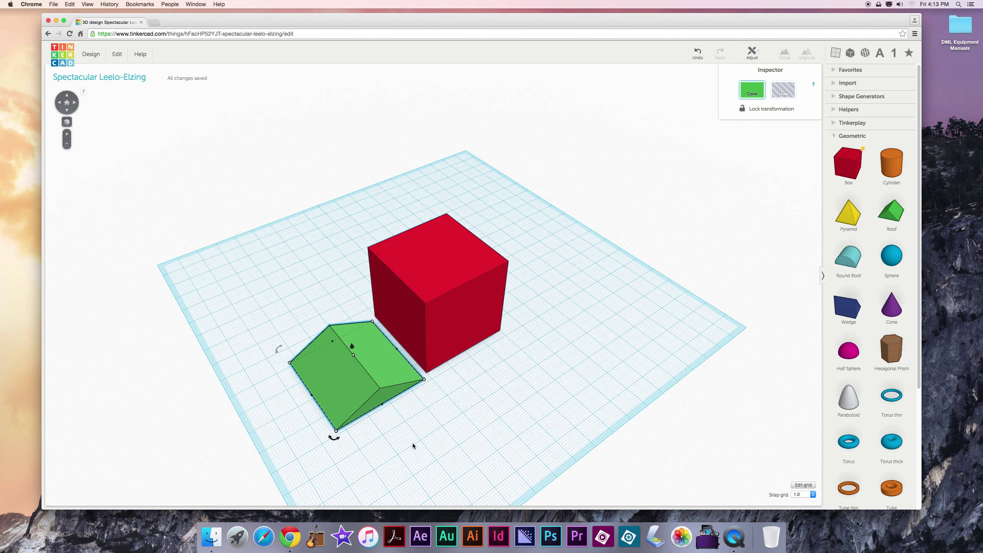
{"action": "right_click_drag", "start_coordinate": [412, 442], "coordinate": [428, 432]}
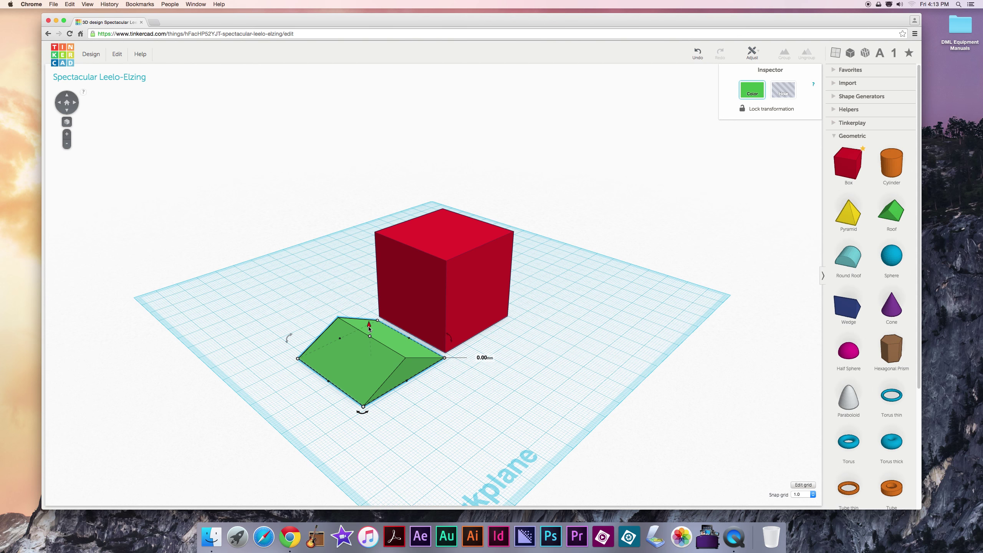
{"action": "left_click_drag", "start_coordinate": [370, 330], "coordinate": [360, 228]}
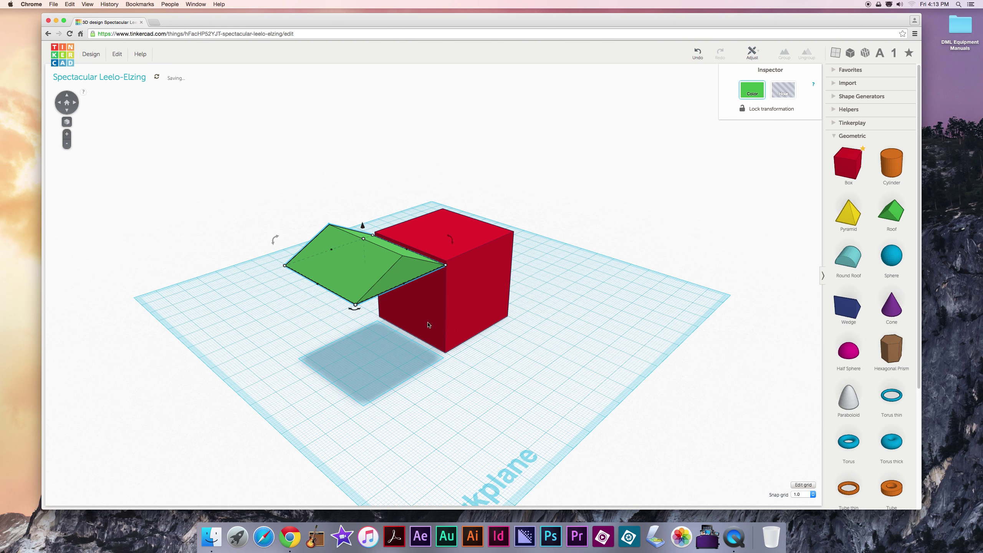
Step: Orbit to a near top-down view and move the green roof onto the red cube's top
{"action": "left_click", "coordinate": [510, 365]}
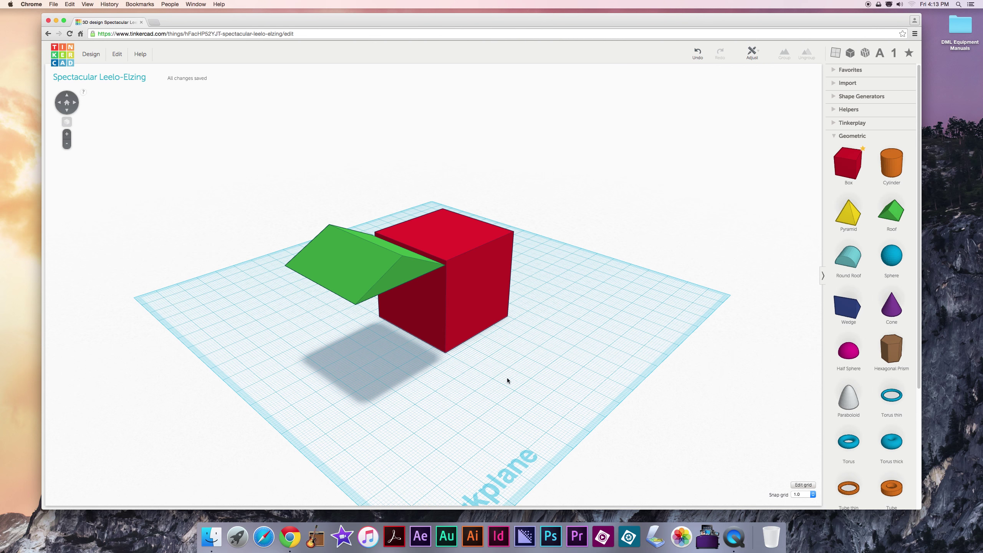
{"action": "right_click_drag", "start_coordinate": [510, 363], "coordinate": [501, 340]}
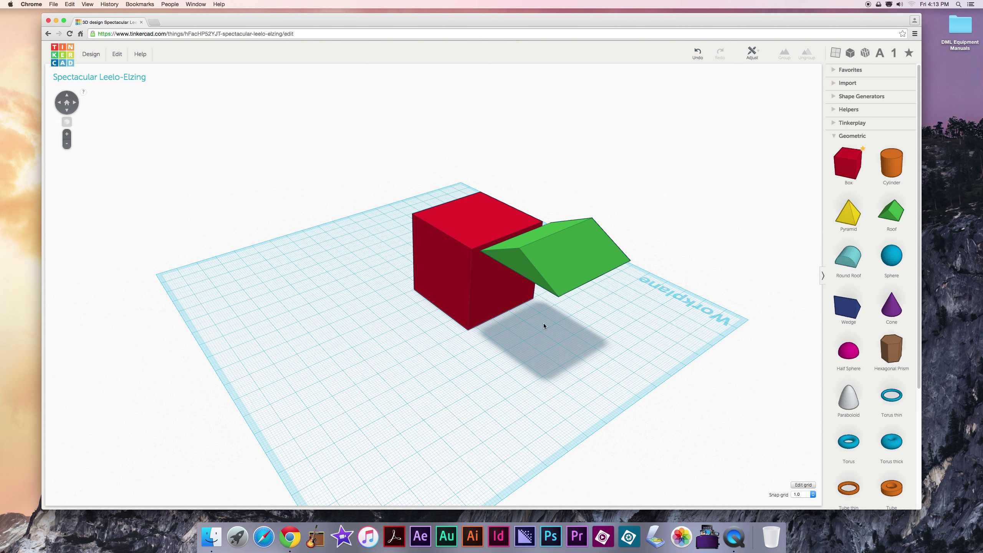
{"action": "right_click_drag", "start_coordinate": [620, 333], "coordinate": [562, 224]}
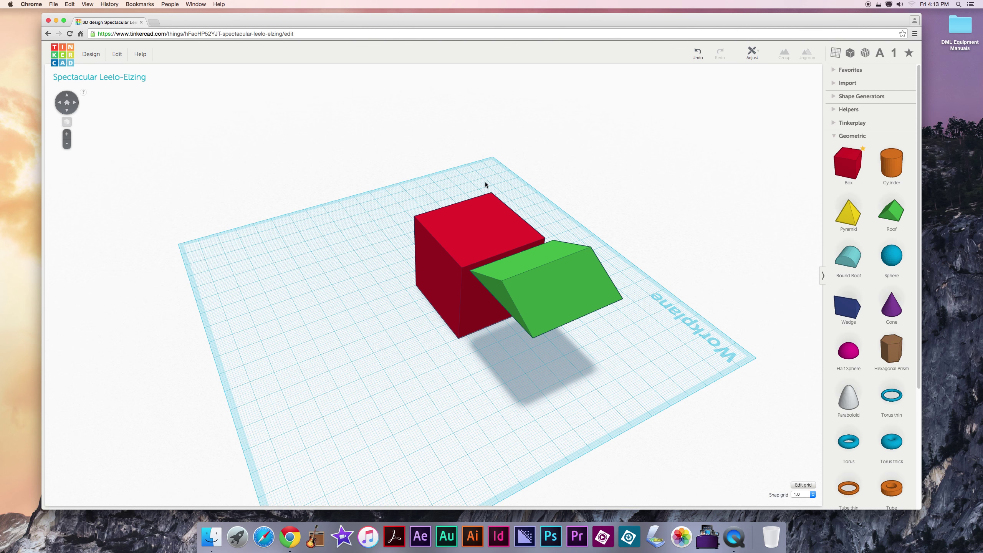
{"action": "right_click_drag", "start_coordinate": [564, 200], "coordinate": [537, 300]}
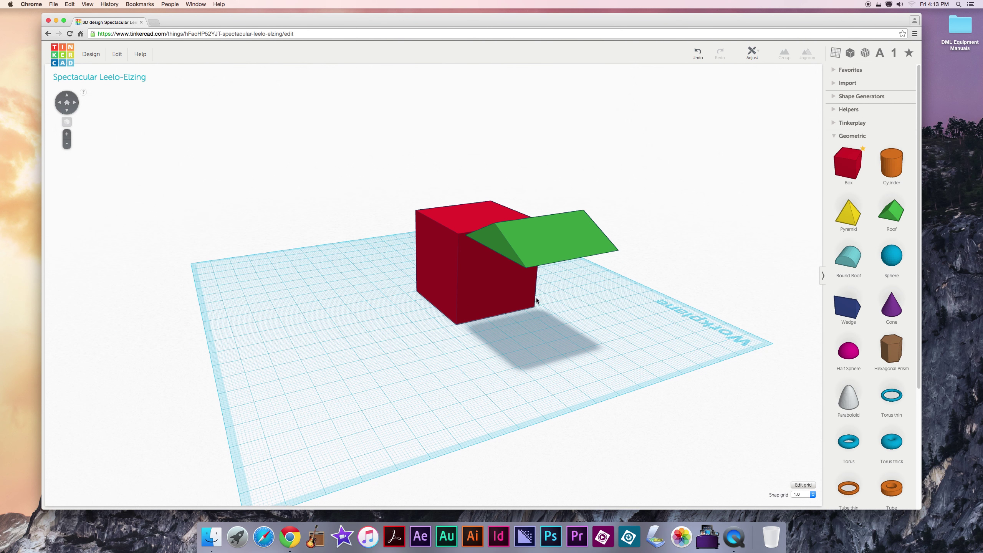
{"action": "right_click_drag", "start_coordinate": [606, 303], "coordinate": [445, 310]}
{"action": "left_click", "coordinate": [364, 295]}
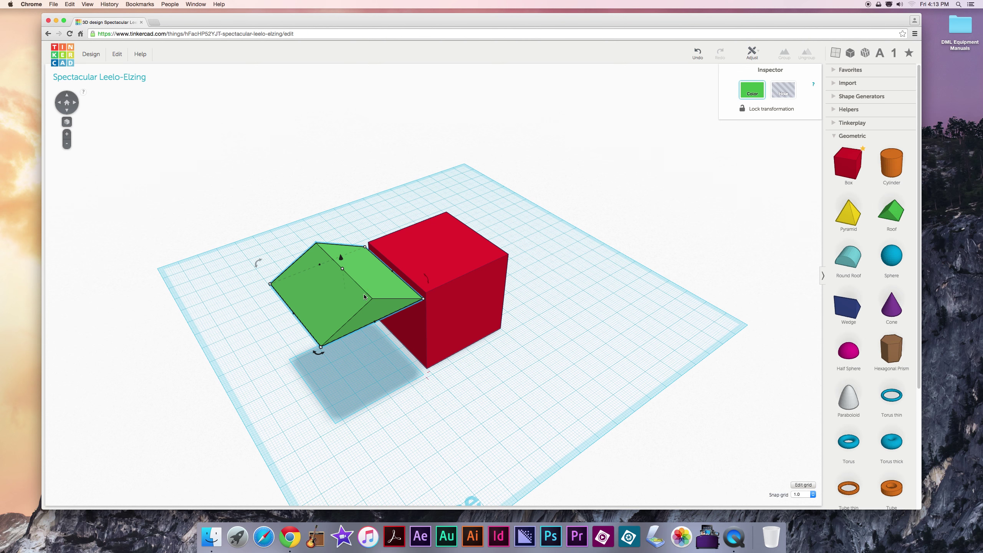
{"action": "left_click_drag", "start_coordinate": [335, 304], "coordinate": [434, 256]}
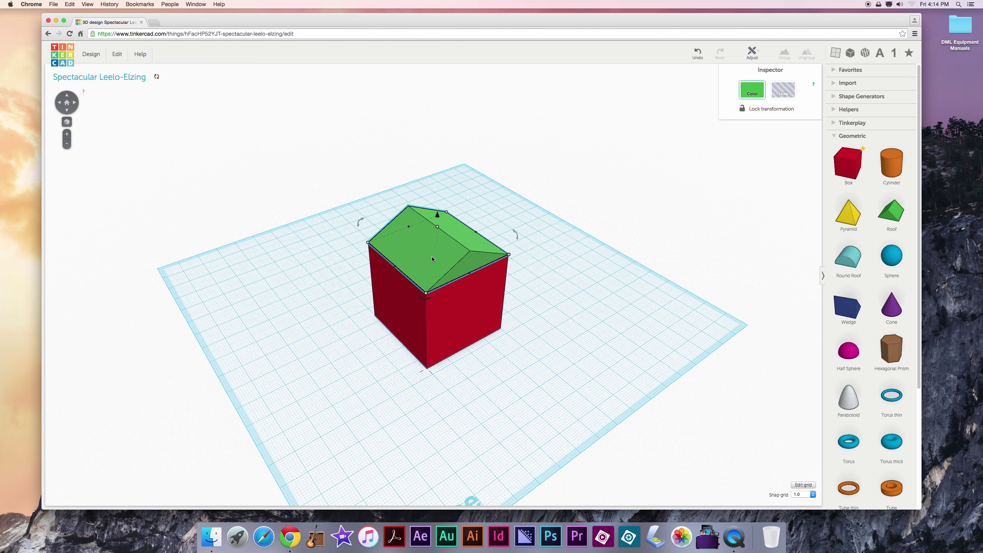
{"action": "right_click_drag", "start_coordinate": [365, 289], "coordinate": [365, 327]}
{"action": "scroll", "coordinate": [347, 285], "scroll_direction": "down", "scroll_amount": 5}
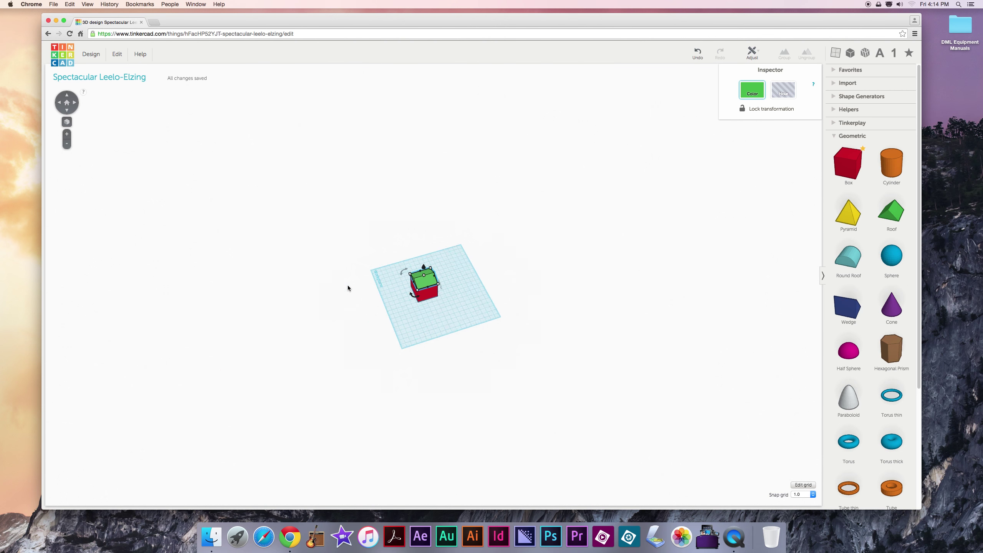
{"action": "scroll", "coordinate": [348, 285], "scroll_direction": "up", "scroll_amount": 1}
{"action": "scroll", "coordinate": [347, 285], "scroll_direction": "up", "scroll_amount": 3}
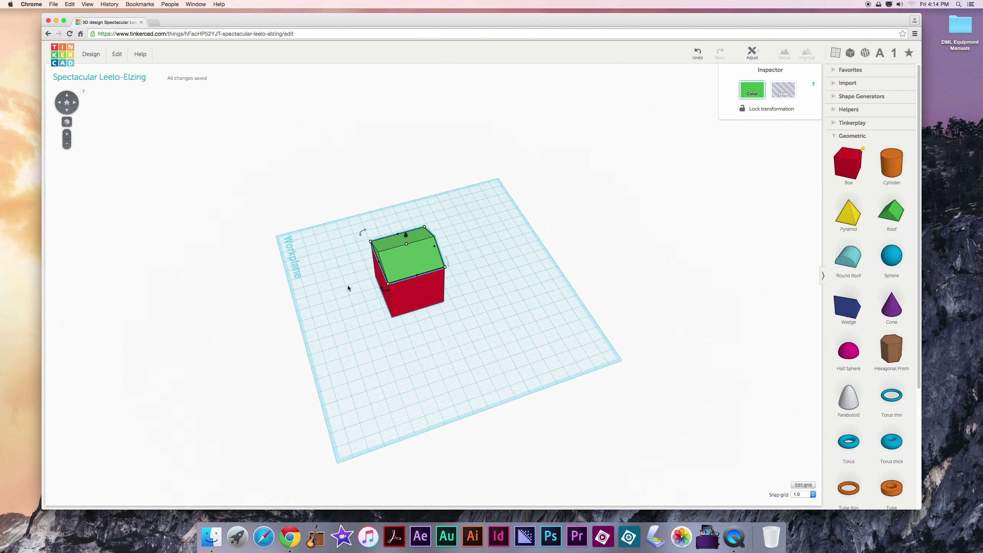
{"action": "left_click", "coordinate": [66, 123]}
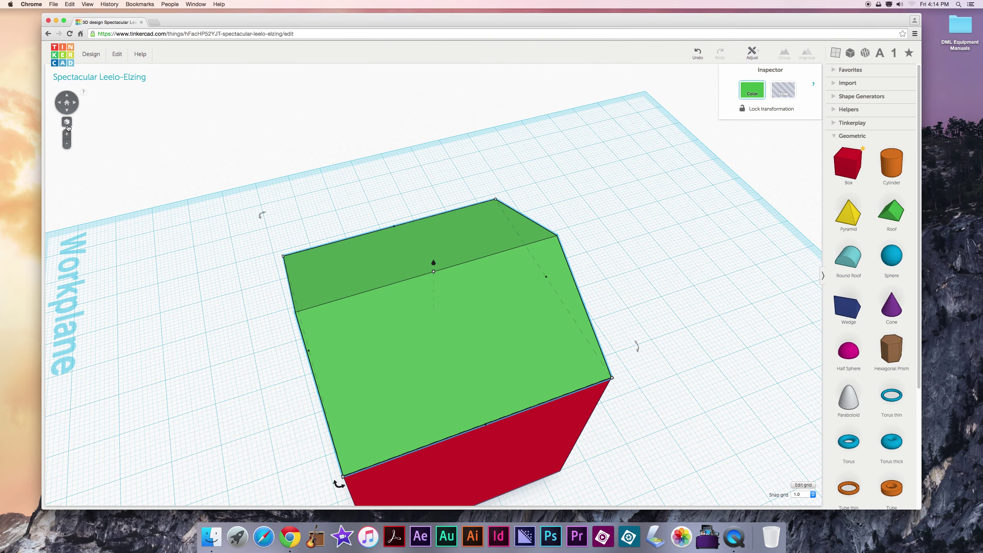
{"action": "right_click_drag", "start_coordinate": [199, 254], "coordinate": [293, 232]}
{"action": "right_click_drag", "start_coordinate": [252, 292], "coordinate": [281, 271]}
{"action": "key", "text": "f"}
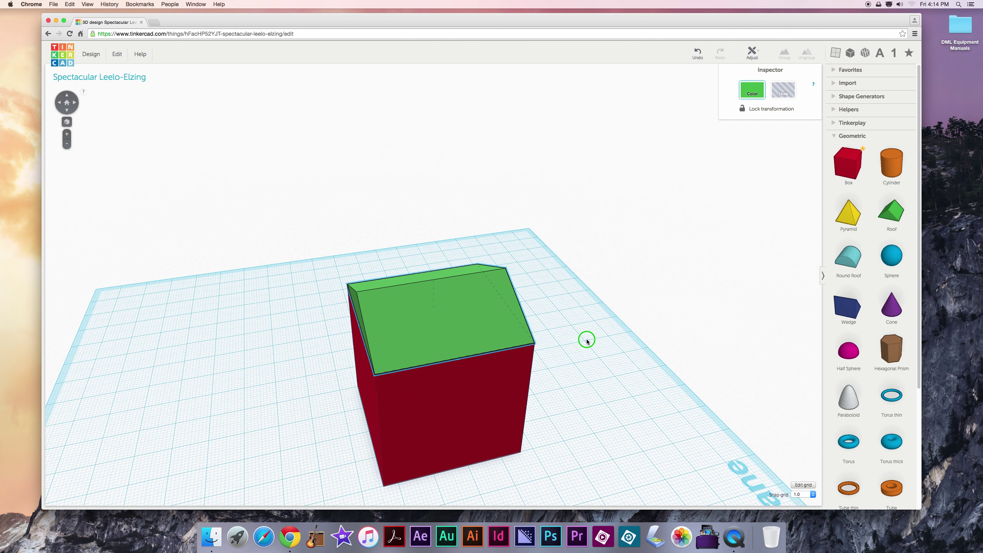
{"action": "right_click_drag", "start_coordinate": [587, 341], "coordinate": [519, 348]}
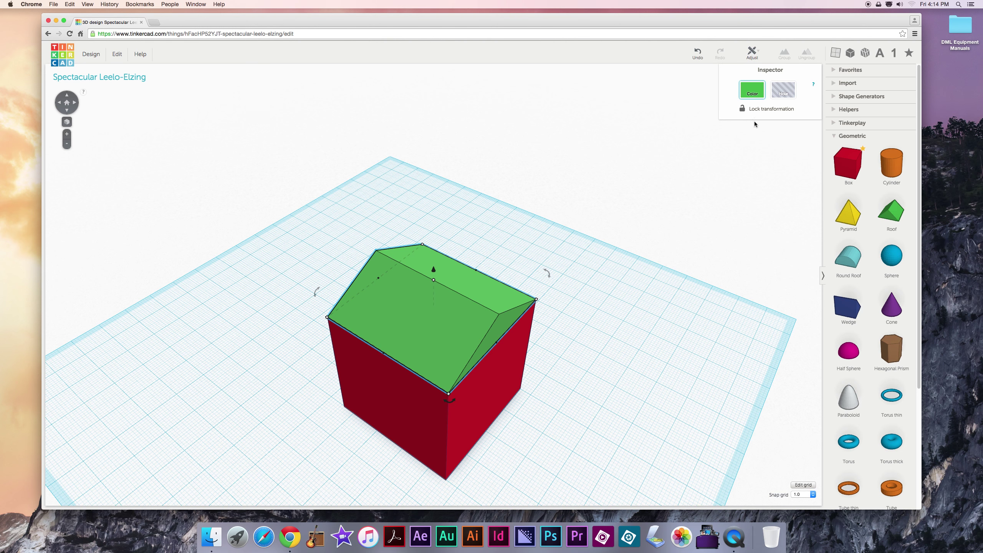
Step: Select the roof and the box in turn, opening the box's colour choices without changing them
{"action": "left_click", "coordinate": [613, 303]}
{"action": "left_click", "coordinate": [445, 304]}
{"action": "right_click_drag", "start_coordinate": [643, 288], "coordinate": [531, 336]}
{"action": "left_click", "coordinate": [523, 337]}
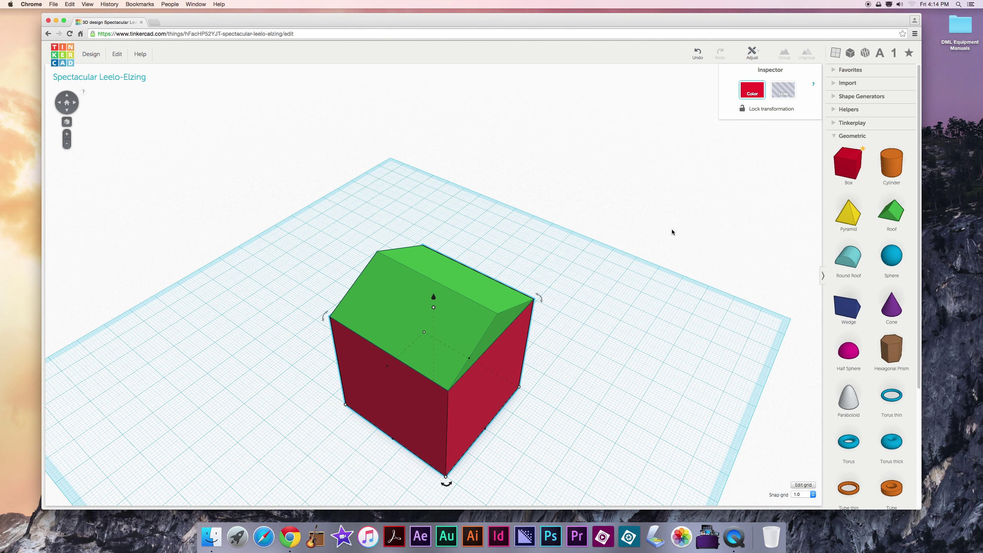
{"action": "right_click_drag", "start_coordinate": [617, 335], "coordinate": [550, 322]}
{"action": "left_click", "coordinate": [473, 317]}
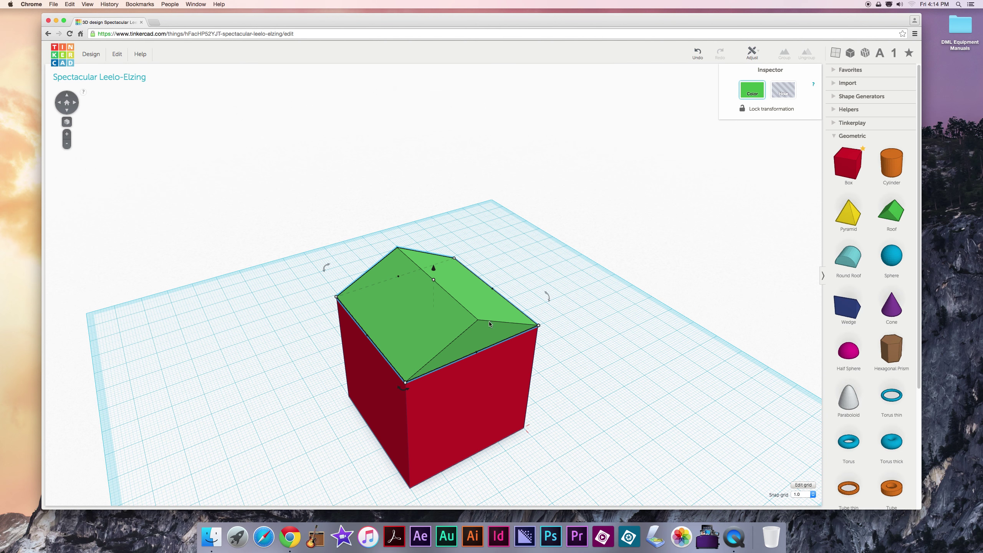
{"action": "left_click", "coordinate": [523, 357]}
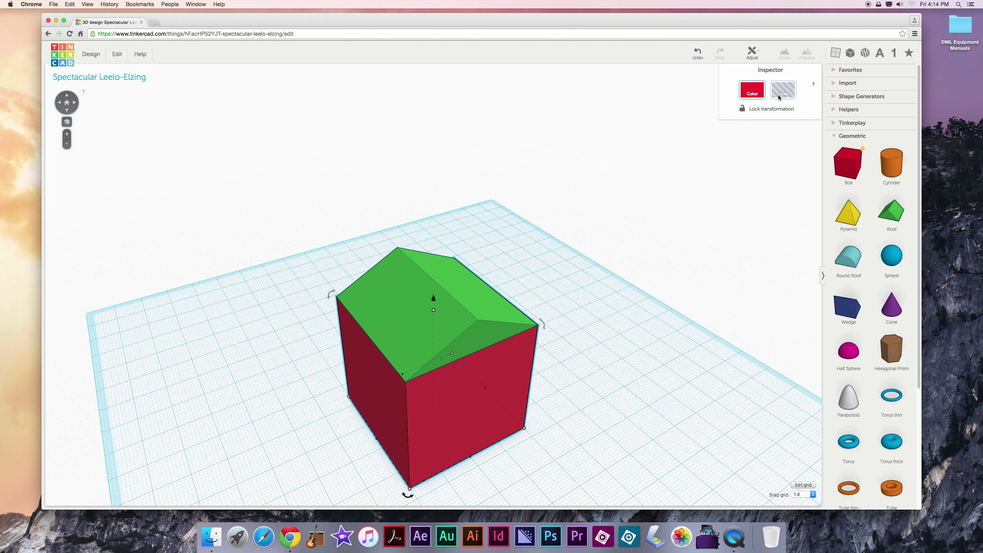
{"action": "left_click", "coordinate": [752, 93]}
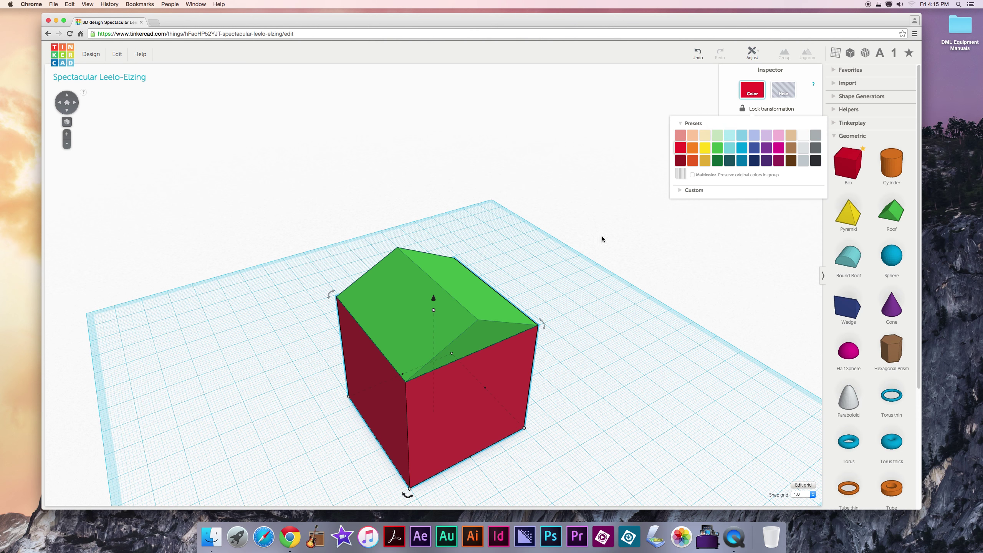
{"action": "left_click", "coordinate": [597, 314]}
Step: Recolour the green roof red to match the house
{"action": "left_click", "coordinate": [438, 309]}
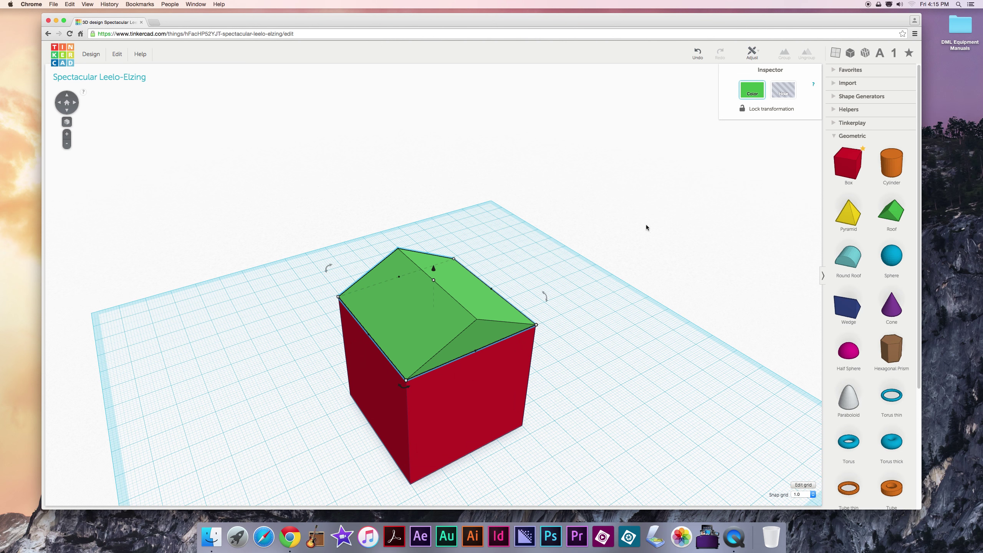
{"action": "left_click", "coordinate": [753, 96]}
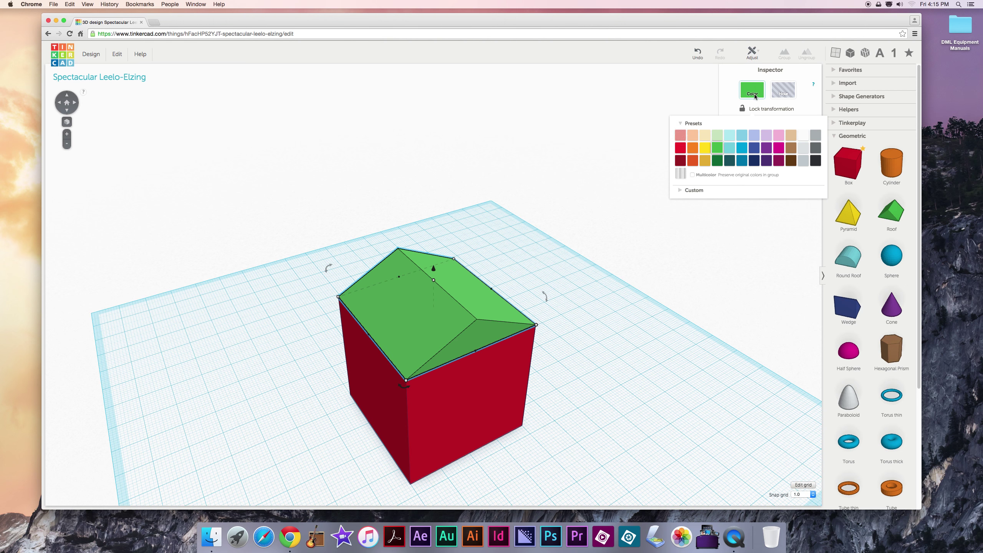
{"action": "left_click", "coordinate": [682, 150]}
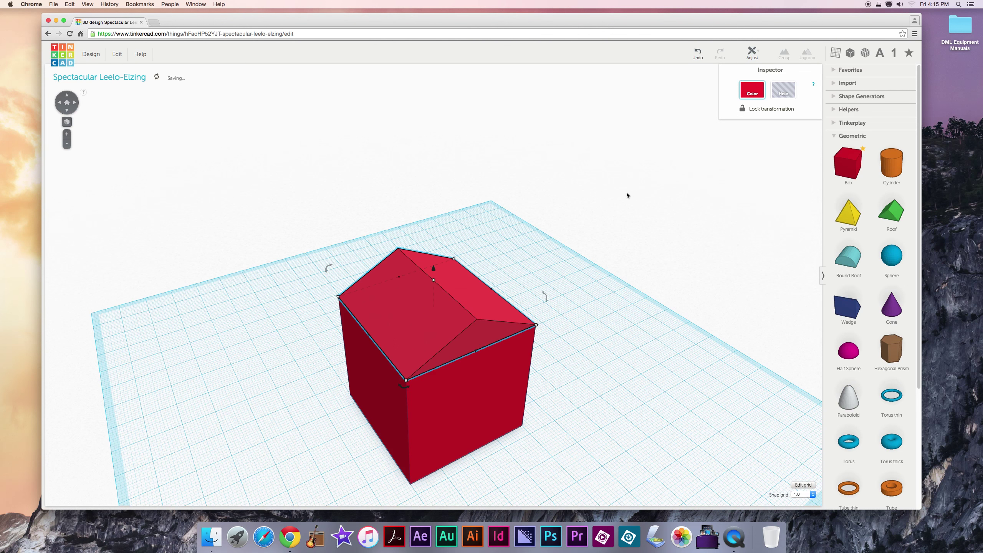
{"action": "left_click", "coordinate": [622, 222]}
{"action": "right_click_drag", "start_coordinate": [601, 295], "coordinate": [551, 352]}
{"action": "scroll", "coordinate": [551, 352], "scroll_direction": "down", "scroll_amount": 10}
Step: Place a Box Hole from the Holes library on the workplane next to the house
{"action": "scroll", "coordinate": [544, 348], "scroll_direction": "up", "scroll_amount": 6}
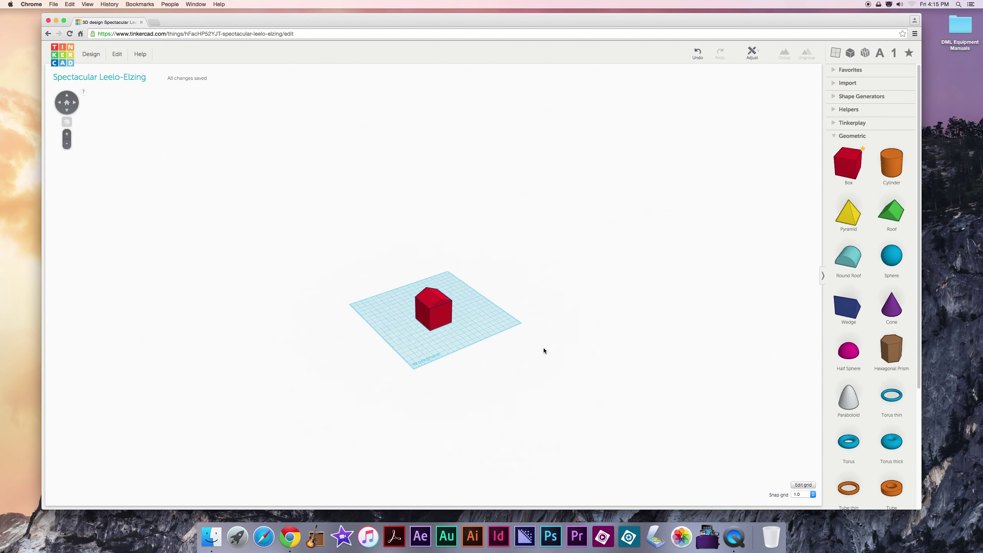
{"action": "scroll", "coordinate": [544, 348], "scroll_direction": "up", "scroll_amount": 5}
{"action": "scroll", "coordinate": [544, 348], "scroll_direction": "down", "scroll_amount": 3}
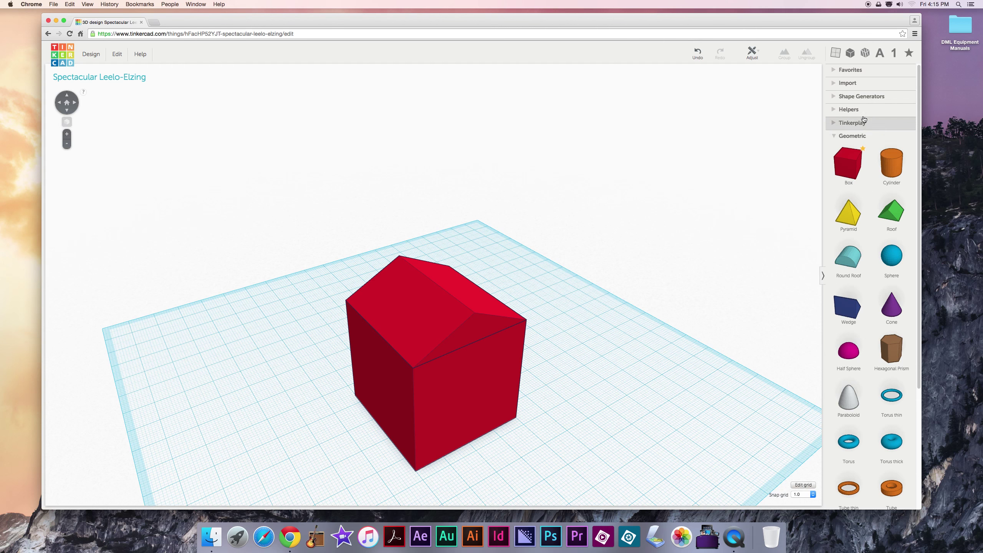
{"action": "scroll", "coordinate": [866, 52], "scroll_direction": "down", "scroll_amount": 5}
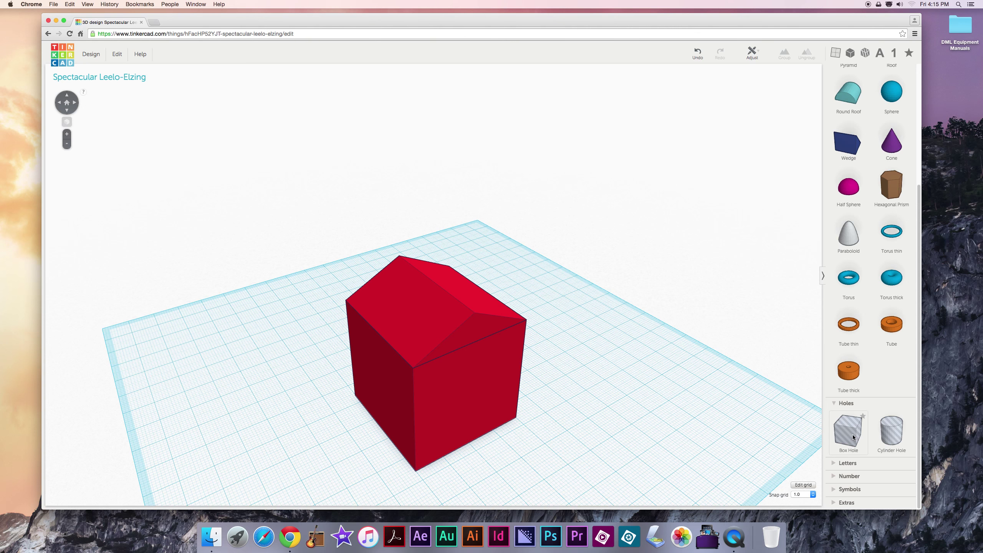
{"action": "left_click_drag", "start_coordinate": [851, 433], "coordinate": [496, 471]}
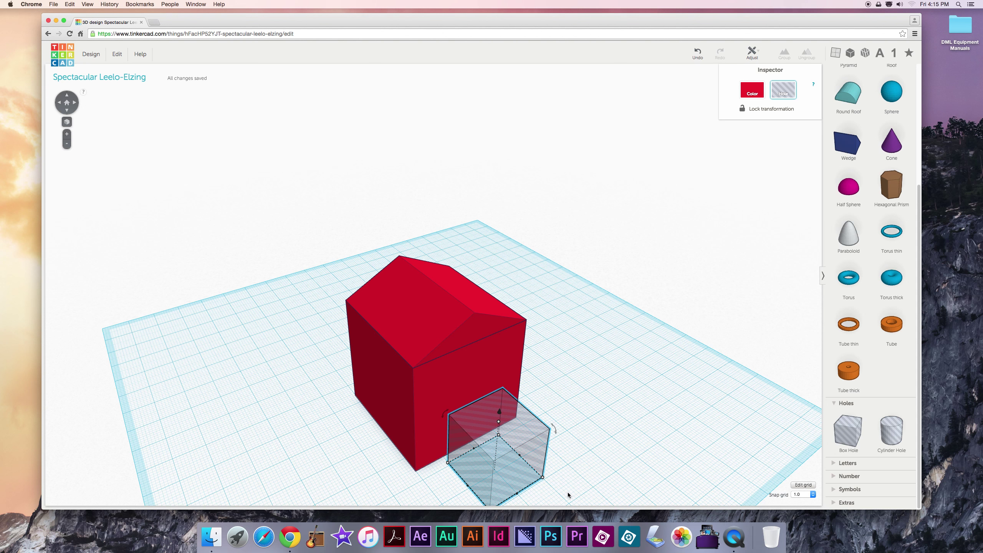
Step: Resize the box hole to a door 10 mm wide and 19 mm tall
{"action": "right_click_drag", "start_coordinate": [566, 495], "coordinate": [547, 436]}
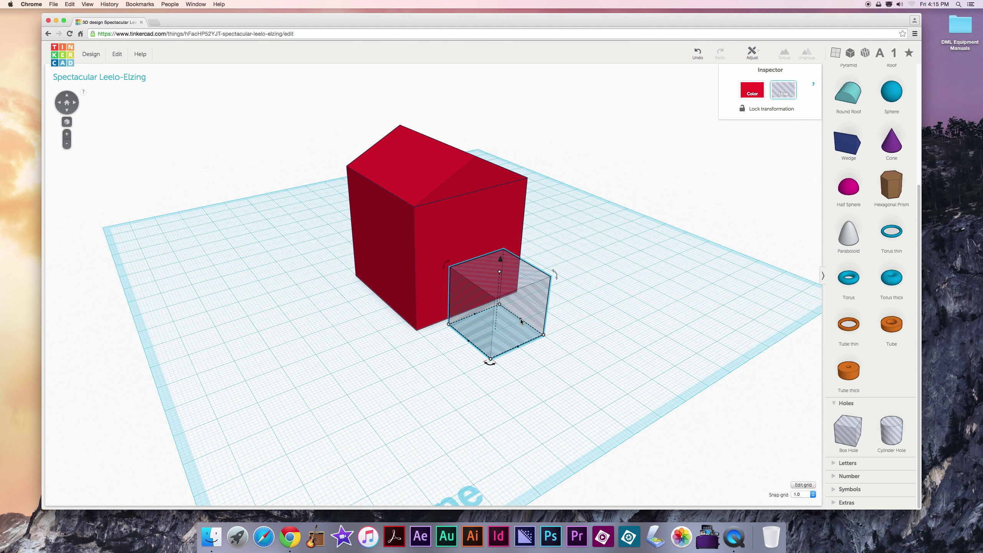
{"action": "left_click_drag", "start_coordinate": [521, 321], "coordinate": [496, 331]}
{"action": "left_click_drag", "start_coordinate": [486, 277], "coordinate": [474, 312]}
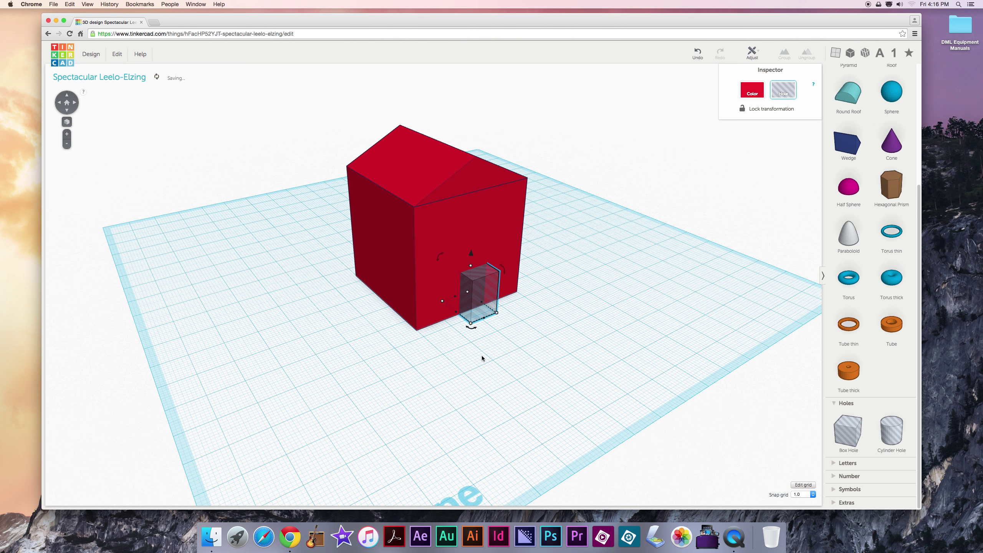
{"action": "left_click", "coordinate": [480, 367]}
Step: Push the door-sized box hole into the house's front wall
{"action": "right_click_drag", "start_coordinate": [481, 367], "coordinate": [529, 373]}
{"action": "left_click", "coordinate": [448, 349]}
{"action": "left_click_drag", "start_coordinate": [447, 349], "coordinate": [364, 373]}
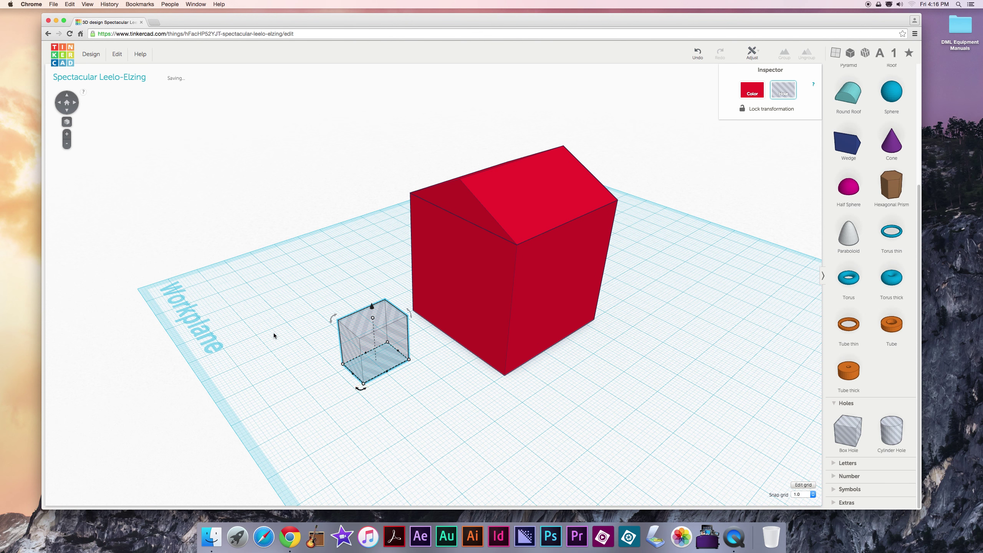
{"action": "right_click_drag", "start_coordinate": [275, 336], "coordinate": [374, 360]}
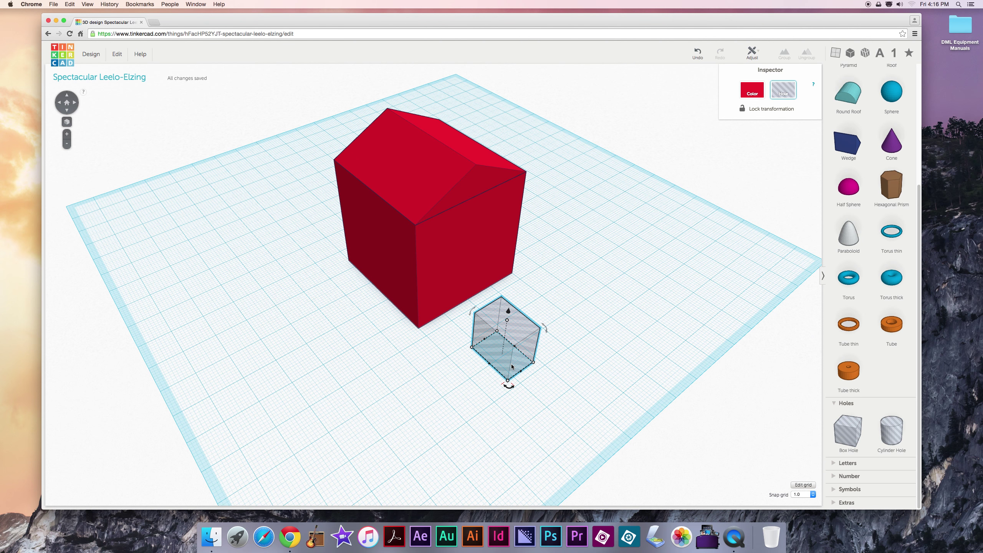
{"action": "left_click_drag", "start_coordinate": [512, 367], "coordinate": [465, 306]}
{"action": "left_click", "coordinate": [486, 368]}
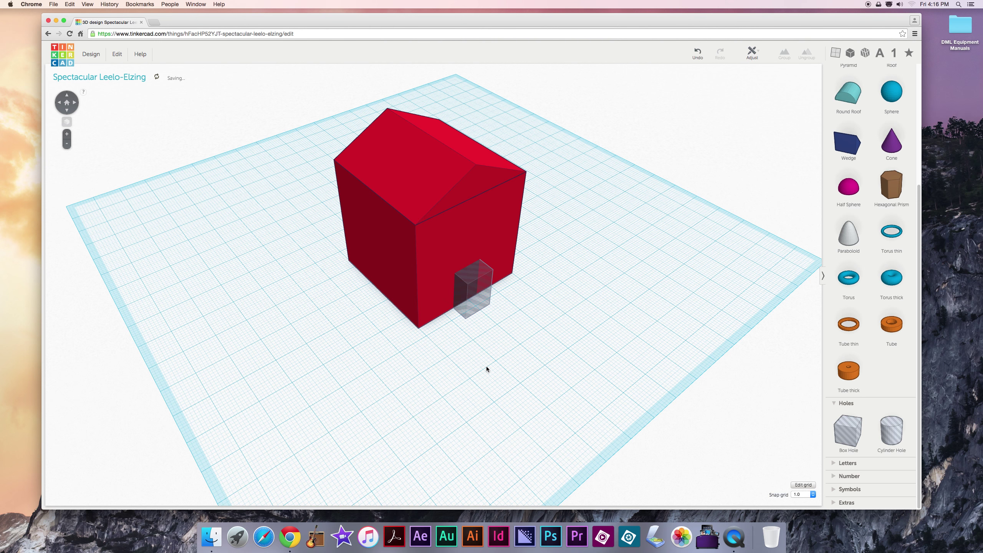
Step: Marquee-select the house and hole and group them to cut the doorway
{"action": "right_click_drag", "start_coordinate": [489, 371], "coordinate": [506, 357]}
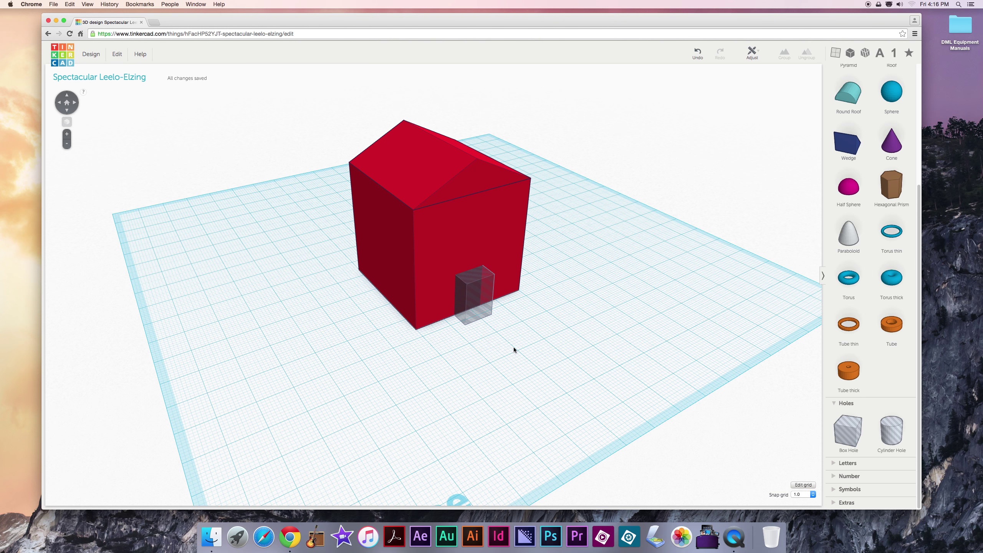
{"action": "left_click_drag", "start_coordinate": [522, 349], "coordinate": [433, 294]}
{"action": "left_click_drag", "start_coordinate": [433, 294], "coordinate": [433, 295]}
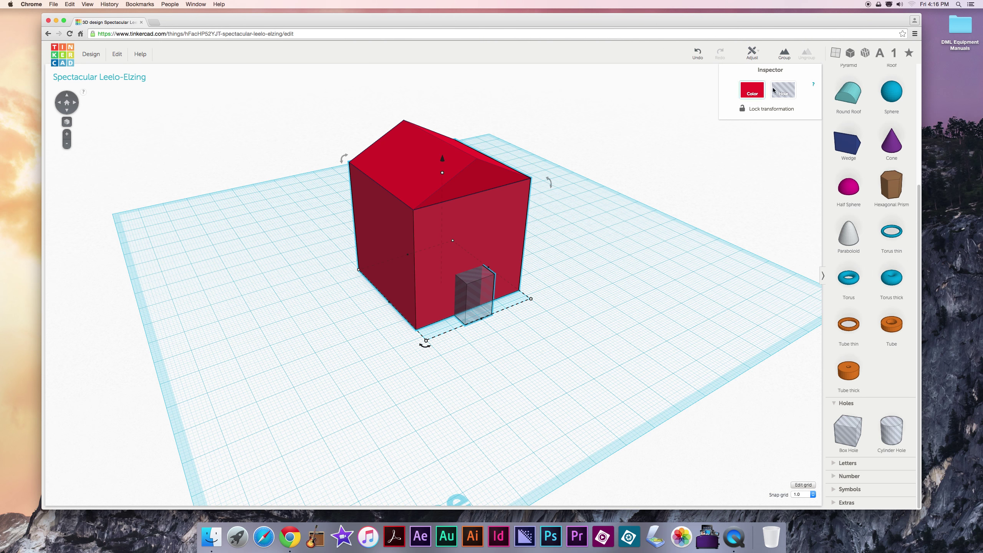
{"action": "left_click", "coordinate": [785, 56]}
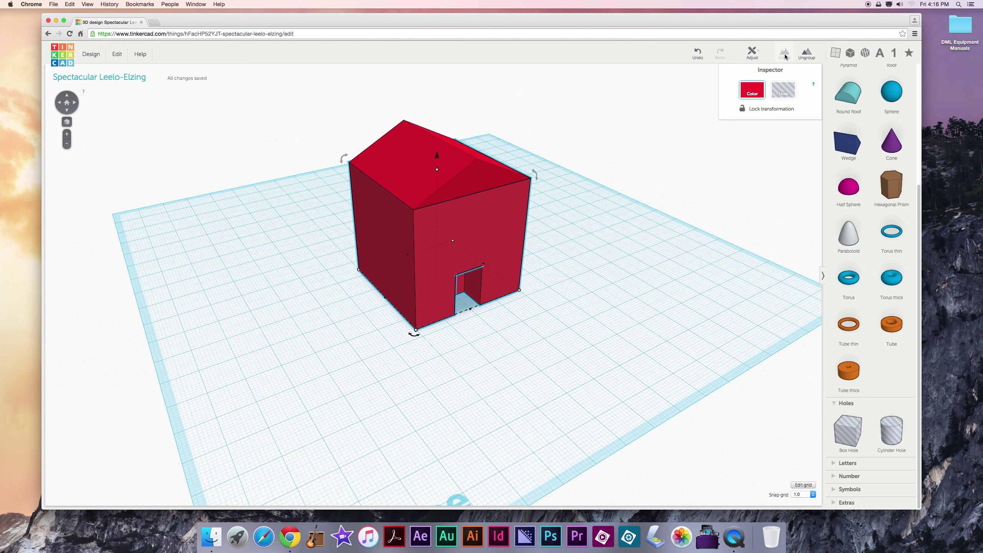
{"action": "left_click", "coordinate": [619, 247]}
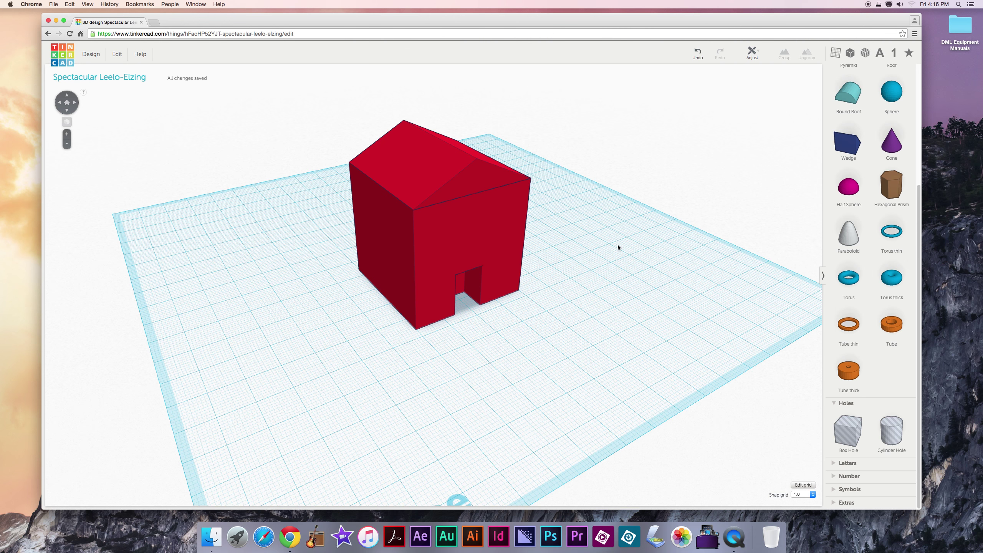
Step: Select only the roof and try moving it off the house and dropping it back
{"action": "right_click_drag", "start_coordinate": [641, 267], "coordinate": [458, 288]}
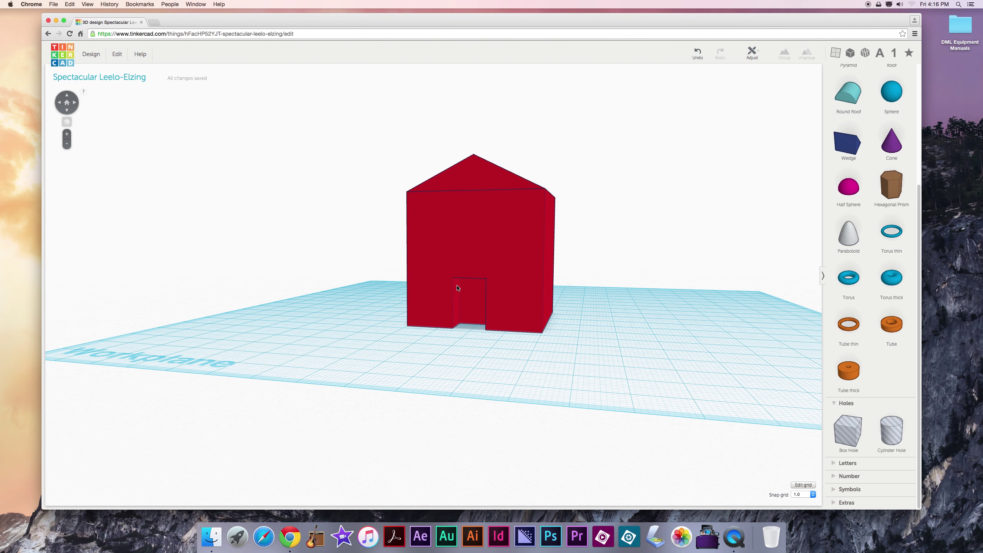
{"action": "right_click_drag", "start_coordinate": [375, 286], "coordinate": [405, 289]}
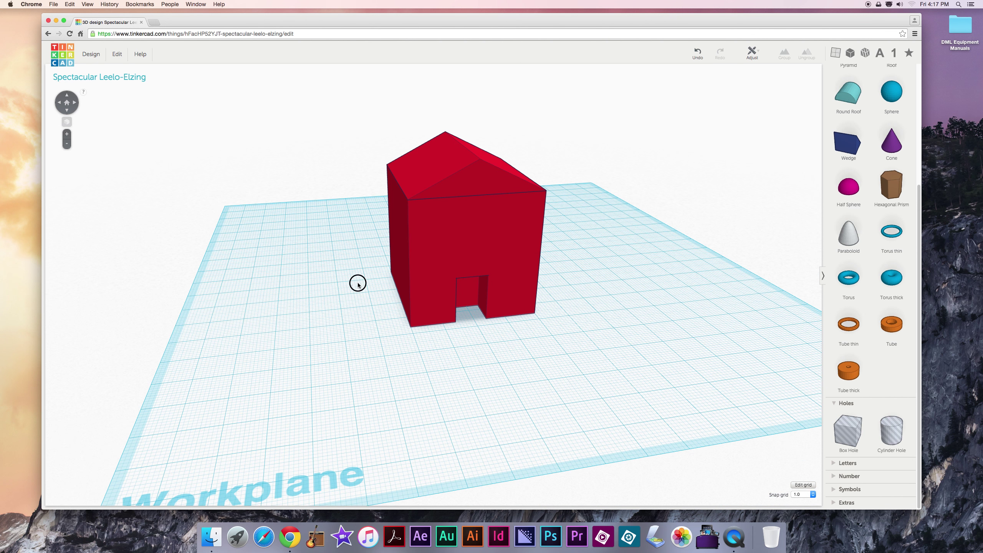
{"action": "left_click", "coordinate": [431, 160]}
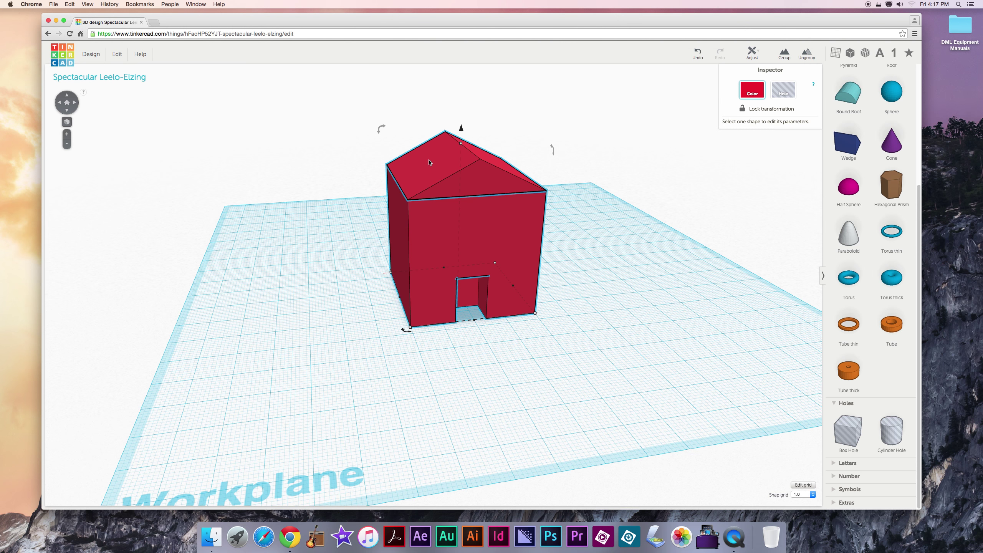
{"action": "left_click", "coordinate": [591, 218]}
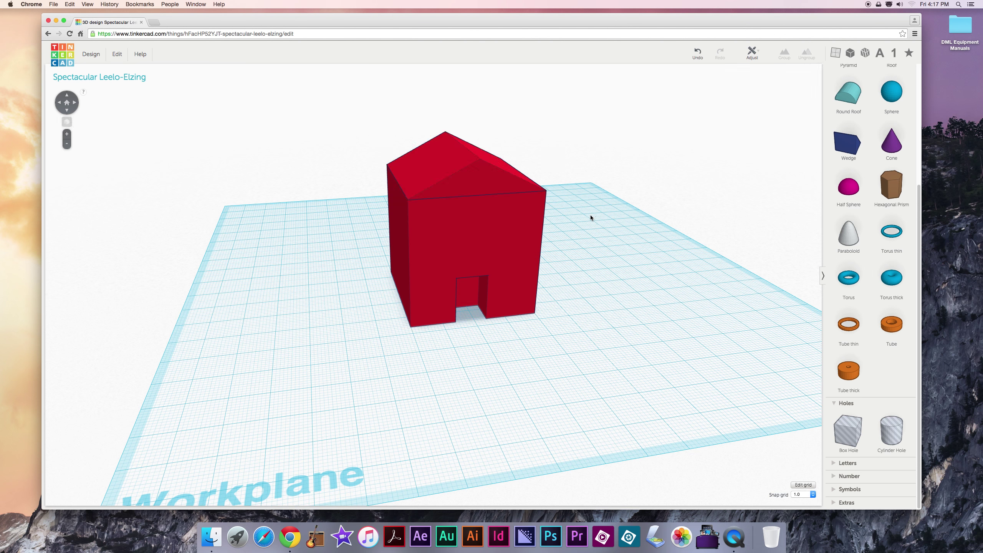
{"action": "left_click", "coordinate": [477, 189]}
{"action": "left_click_drag", "start_coordinate": [475, 189], "coordinate": [546, 192]}
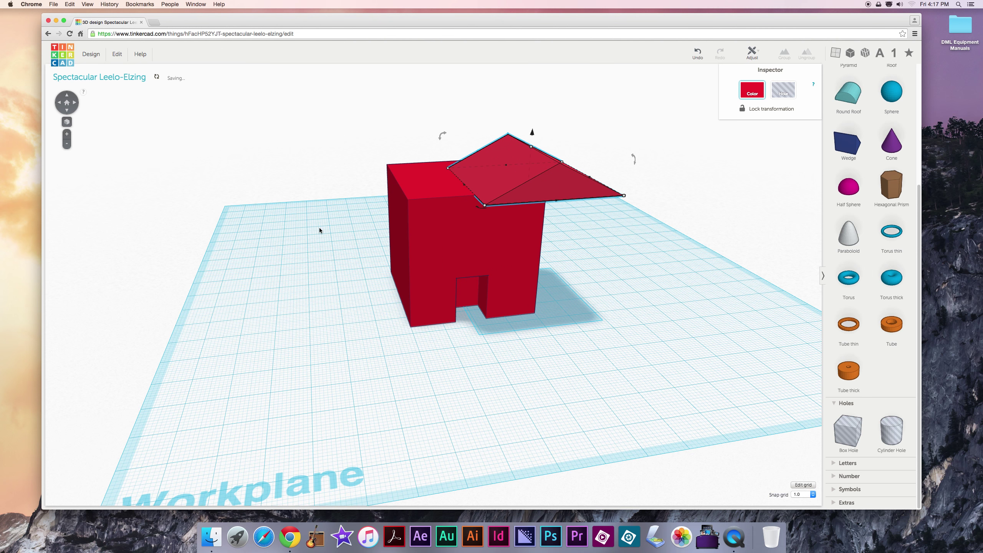
{"action": "right_click_drag", "start_coordinate": [246, 270], "coordinate": [222, 275]}
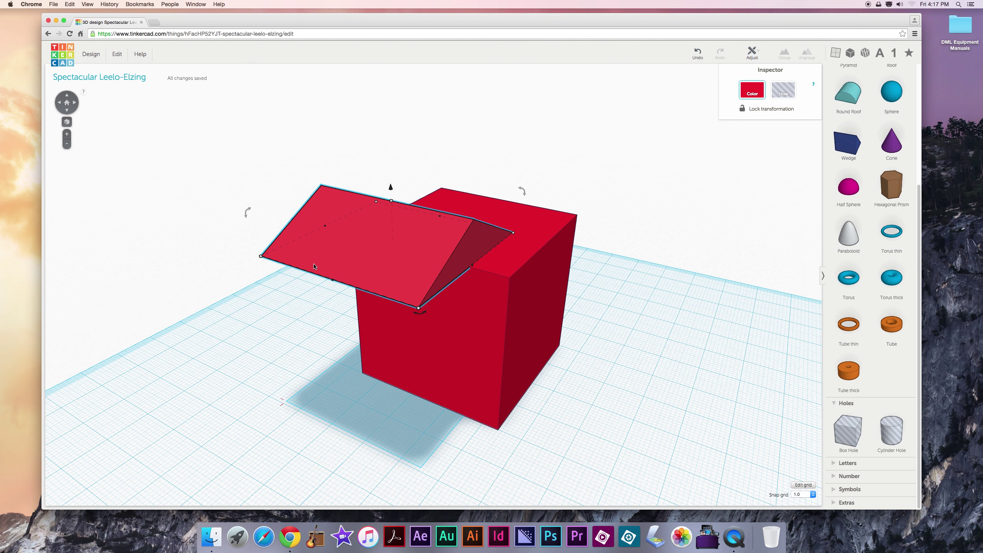
Step: Undo, redo, then undo again so the roof rests squarely on the box
{"action": "left_click", "coordinate": [699, 53]}
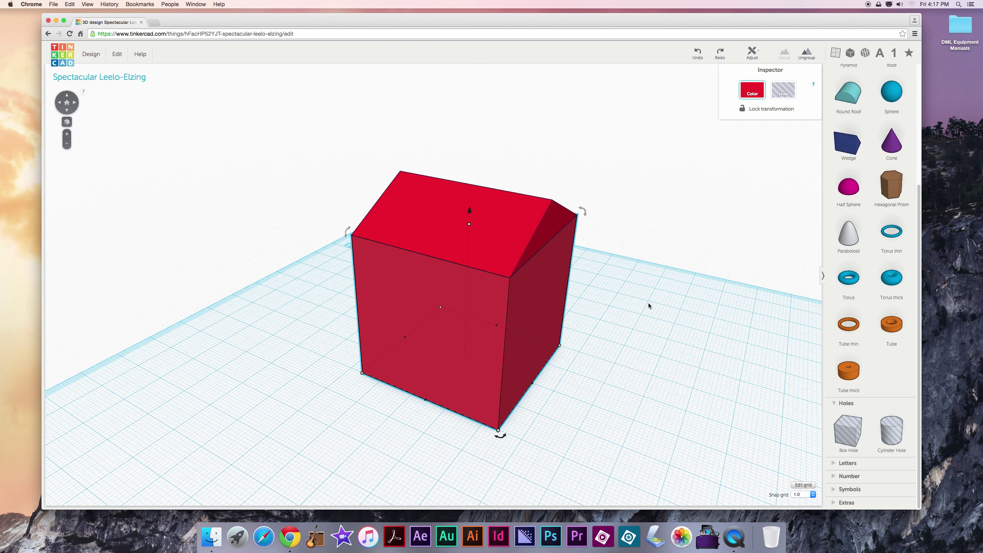
{"action": "right_click_drag", "start_coordinate": [648, 303], "coordinate": [564, 240]}
{"action": "right_click_drag", "start_coordinate": [567, 296], "coordinate": [573, 271]}
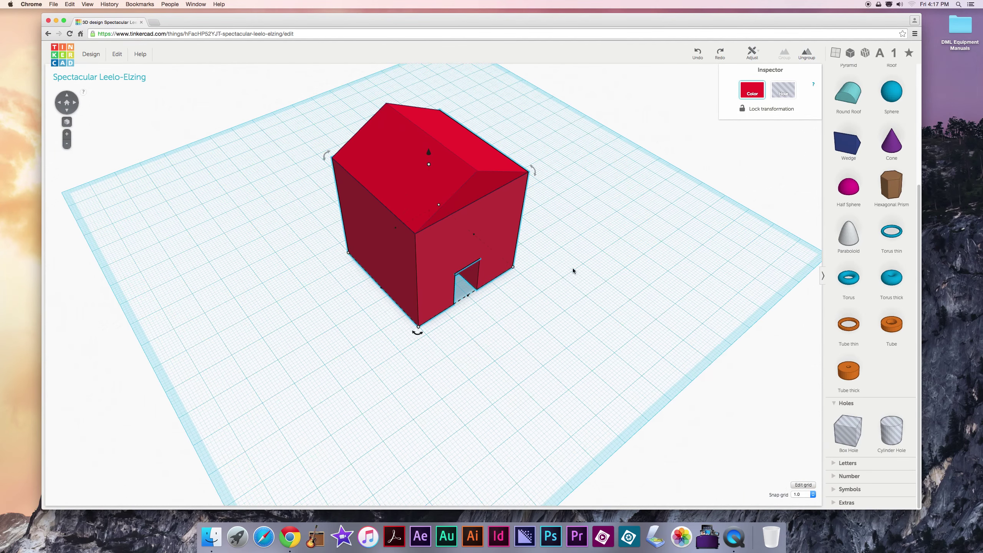
{"action": "left_click", "coordinate": [721, 53]}
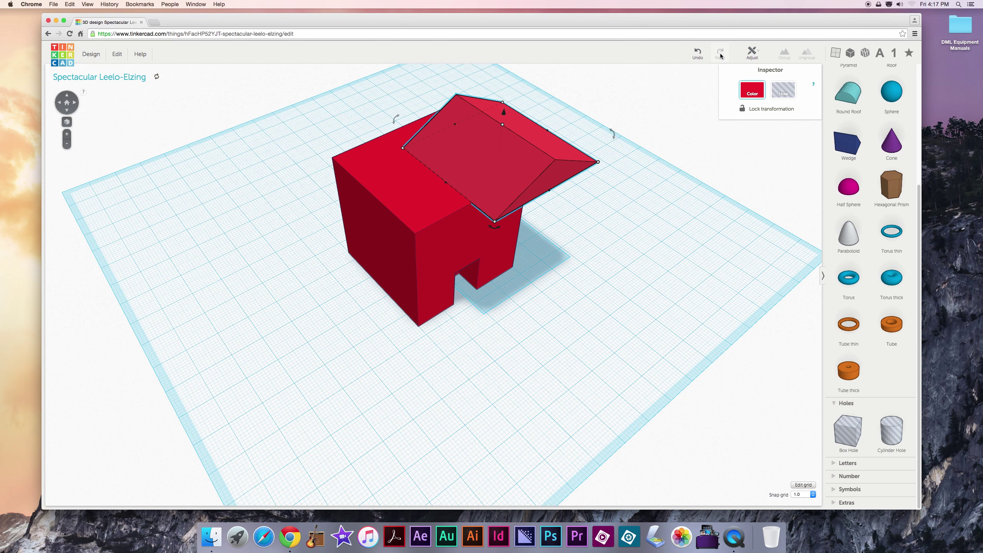
{"action": "left_click", "coordinate": [699, 55]}
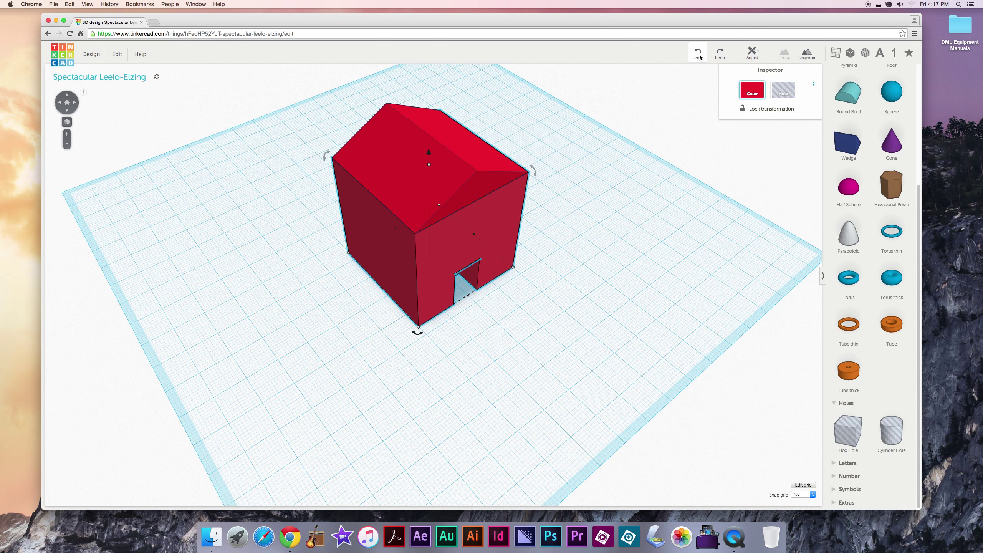
{"action": "left_click", "coordinate": [615, 184]}
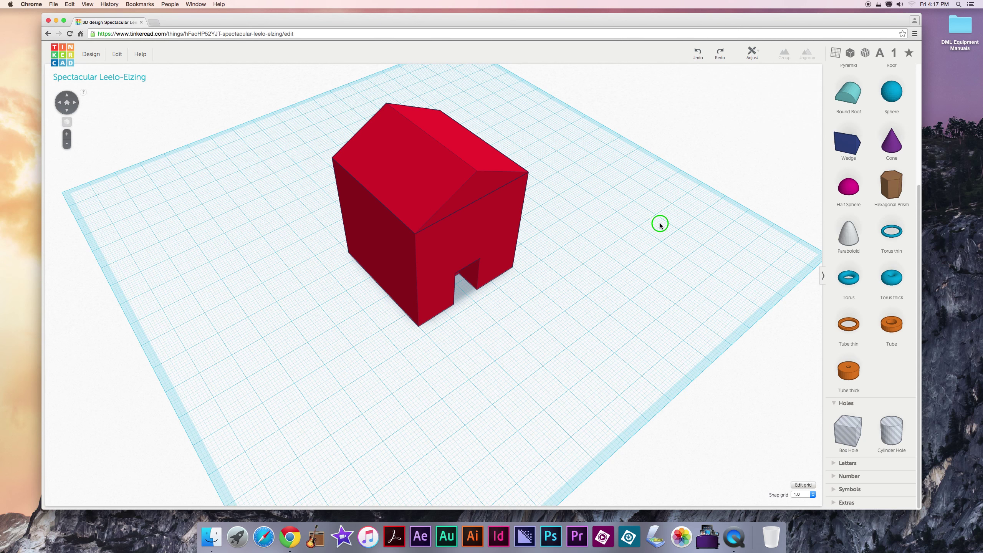
{"action": "right_click_drag", "start_coordinate": [659, 222], "coordinate": [541, 208]}
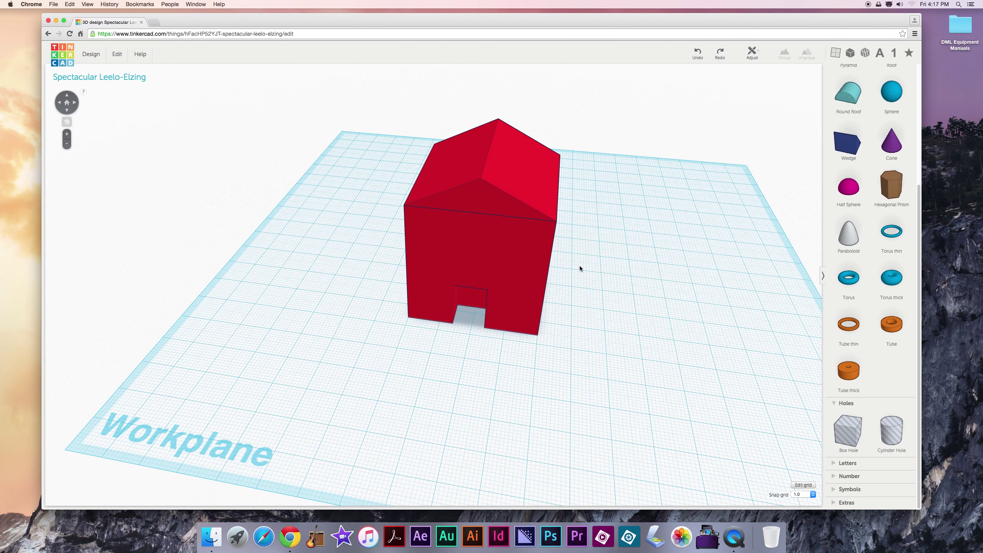
Step: Group the roof and red box into one house shape, then orbit to inspect it
{"action": "left_click", "coordinate": [499, 178]}
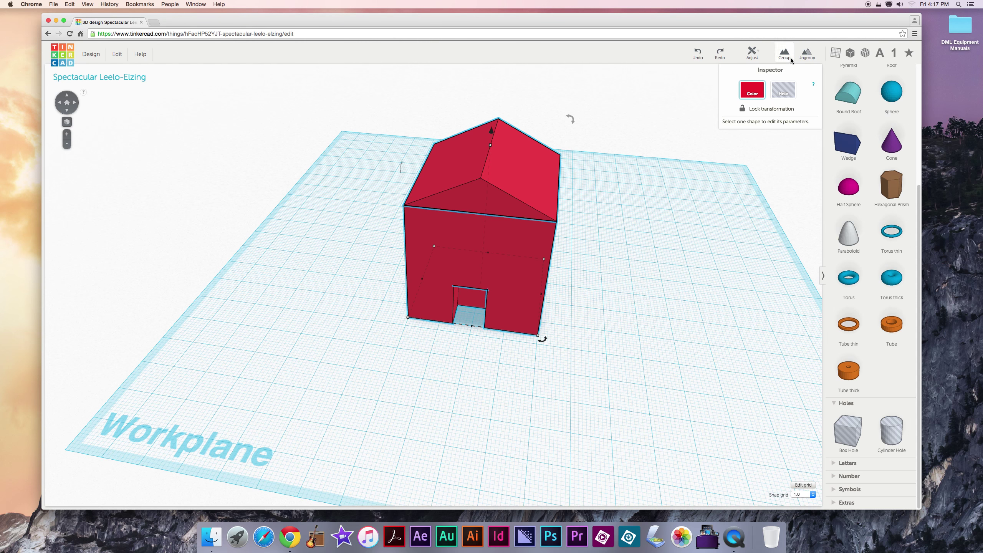
{"action": "left_click", "coordinate": [785, 53]}
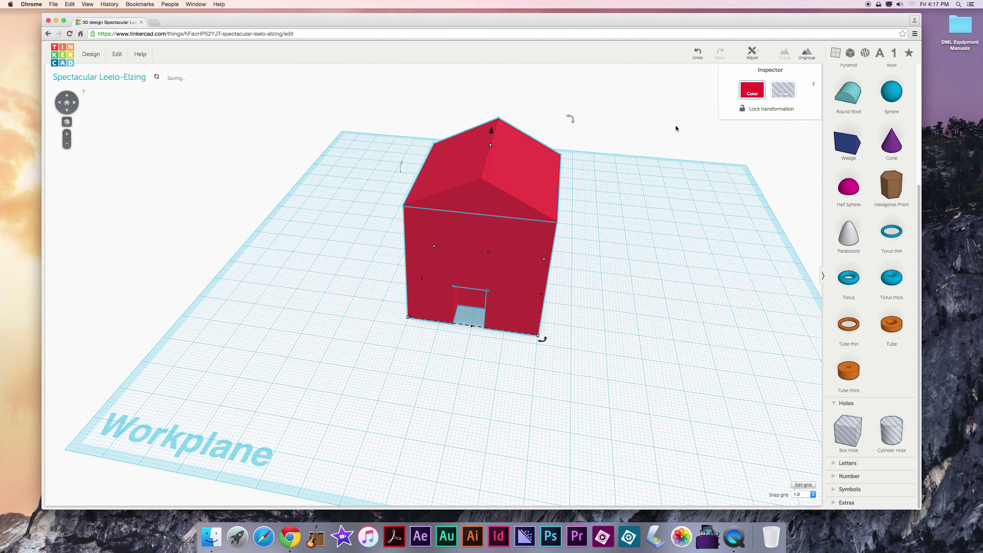
{"action": "left_click", "coordinate": [621, 224]}
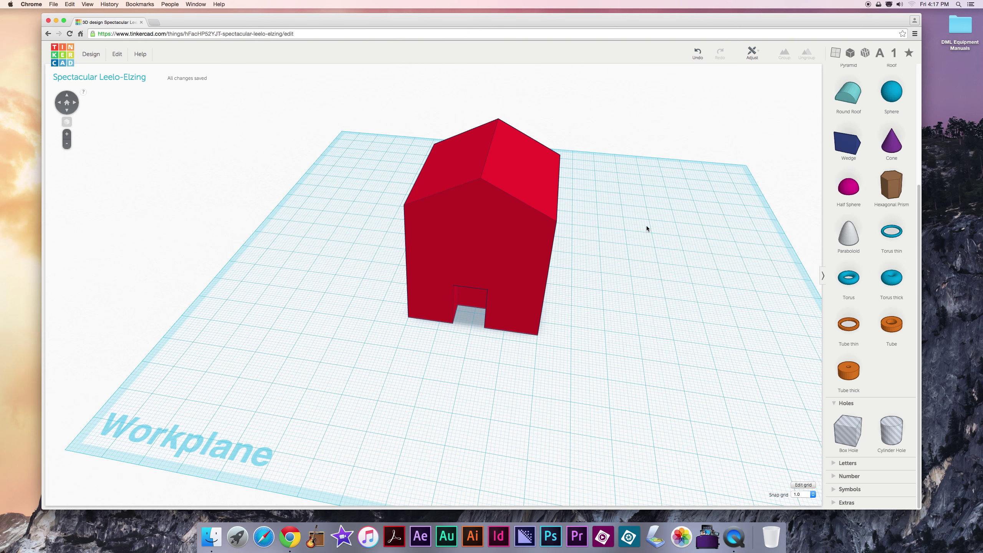
{"action": "right_click_drag", "start_coordinate": [635, 223], "coordinate": [532, 203]}
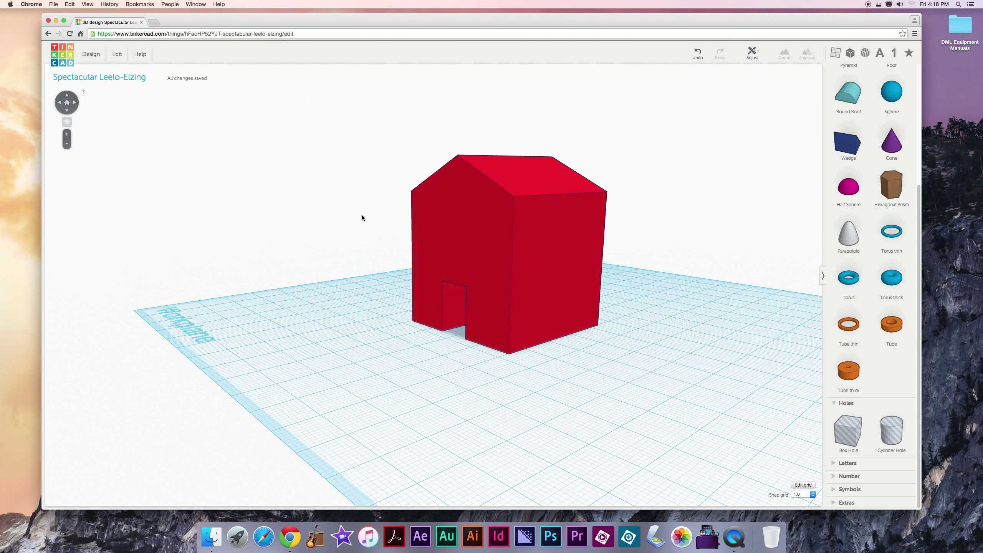
{"action": "right_click_drag", "start_coordinate": [334, 285], "coordinate": [369, 289]}
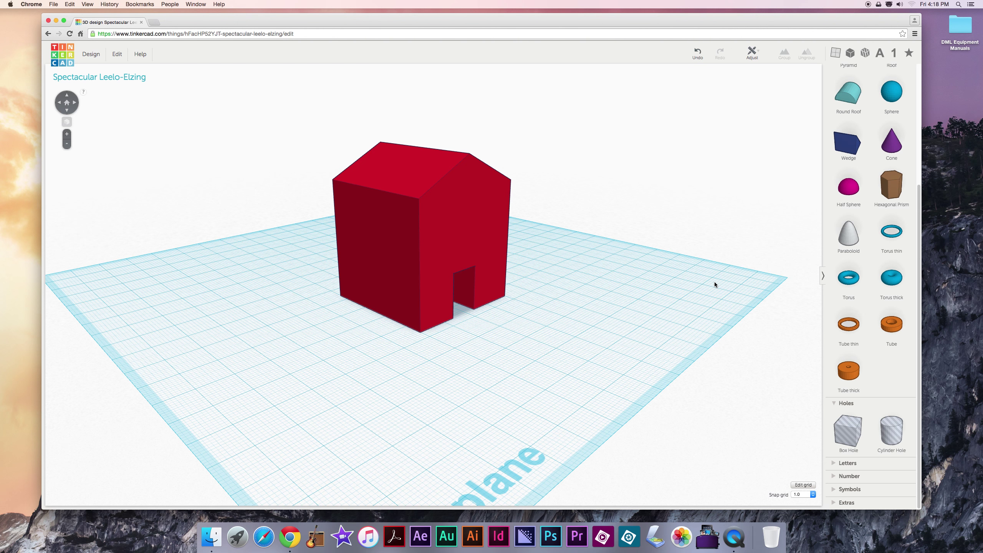
{"action": "scroll", "coordinate": [866, 278], "scroll_direction": "up", "scroll_amount": 5}
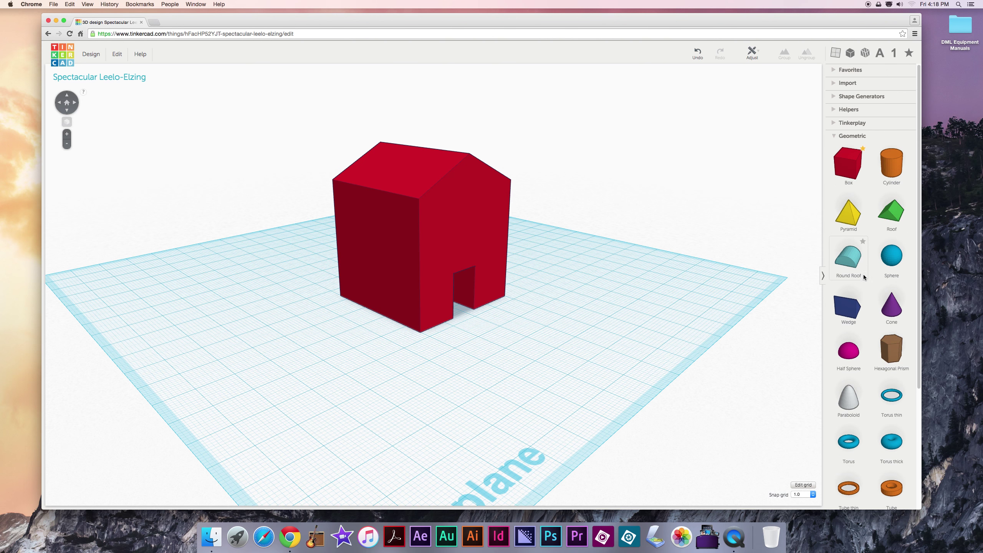
Step: Collapse Geometric and expand Helpers so the Workplane and Ruler shapes are shown
{"action": "left_click", "coordinate": [835, 136]}
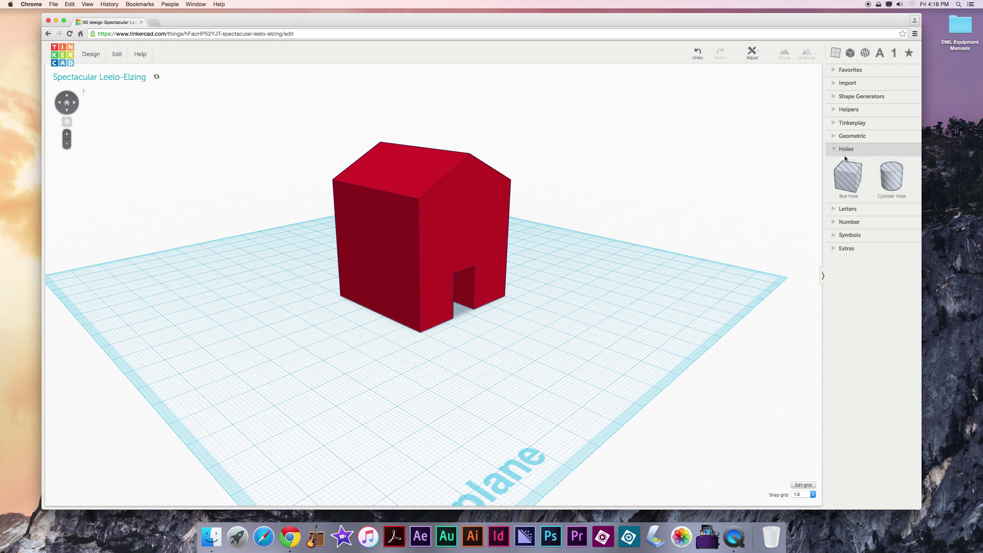
{"action": "left_click", "coordinate": [834, 111]}
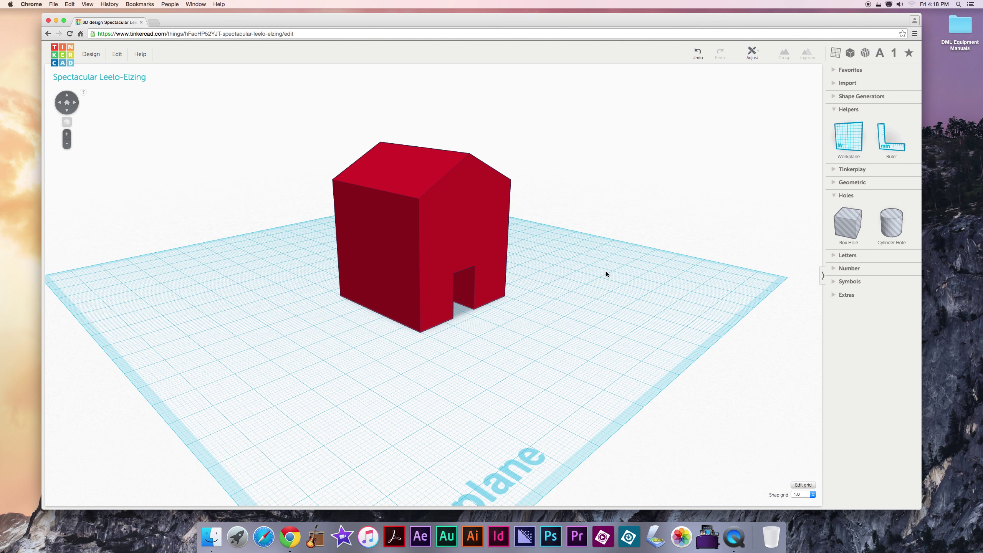
{"action": "scroll", "coordinate": [606, 274], "scroll_direction": "down", "scroll_amount": 6}
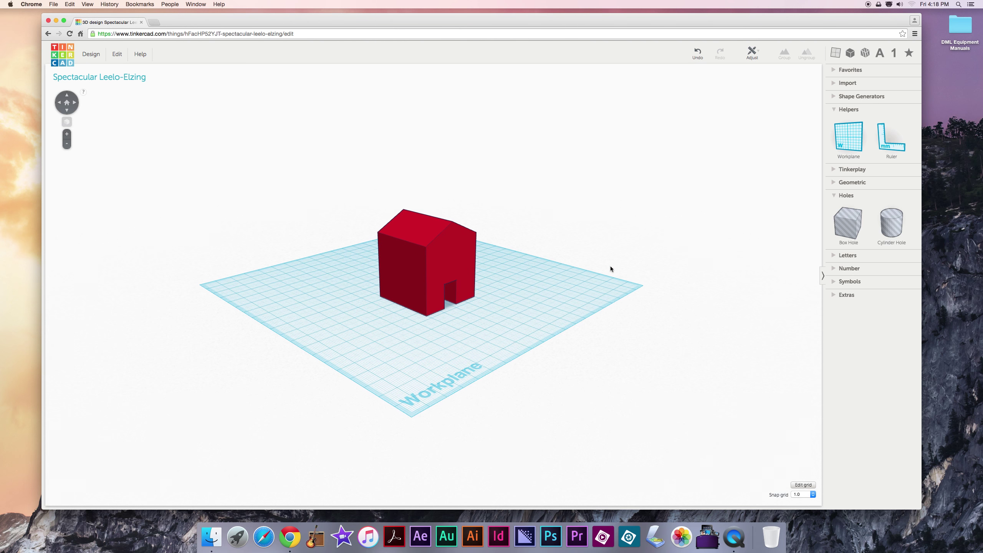
{"action": "right_click_drag", "start_coordinate": [460, 370], "coordinate": [401, 335]}
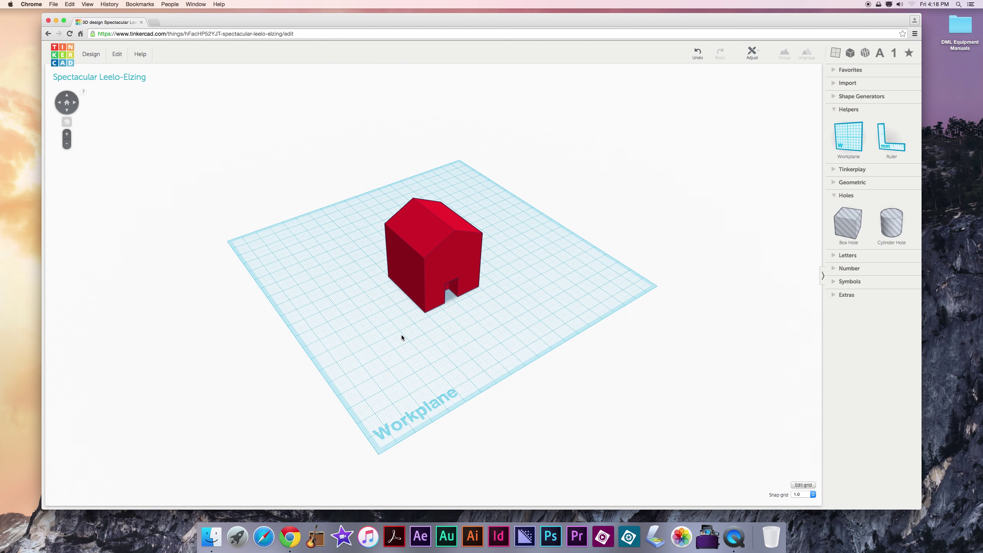
Step: Select the house and orbit around it, ending on a front view
{"action": "scroll", "coordinate": [401, 335], "scroll_direction": "up", "scroll_amount": 2}
{"action": "scroll", "coordinate": [401, 335], "scroll_direction": "up", "scroll_amount": 5}
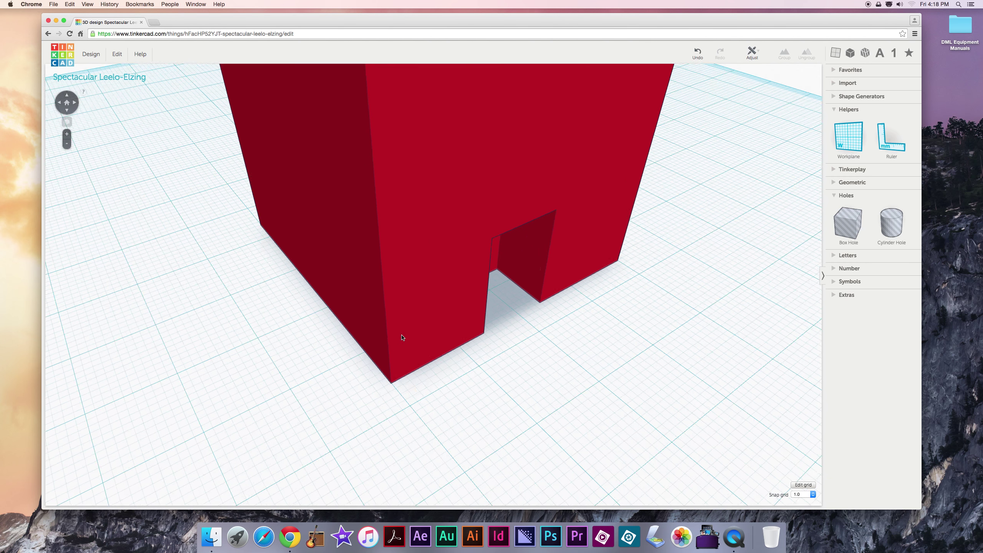
{"action": "scroll", "coordinate": [401, 335], "scroll_direction": "down", "scroll_amount": 7}
{"action": "scroll", "coordinate": [401, 335], "scroll_direction": "up", "scroll_amount": 4}
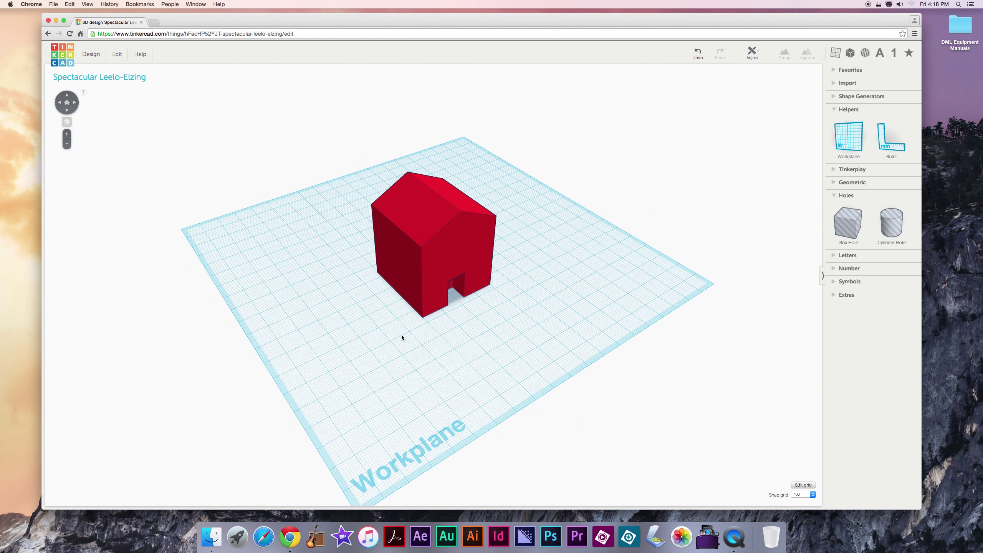
{"action": "left_click", "coordinate": [413, 301]}
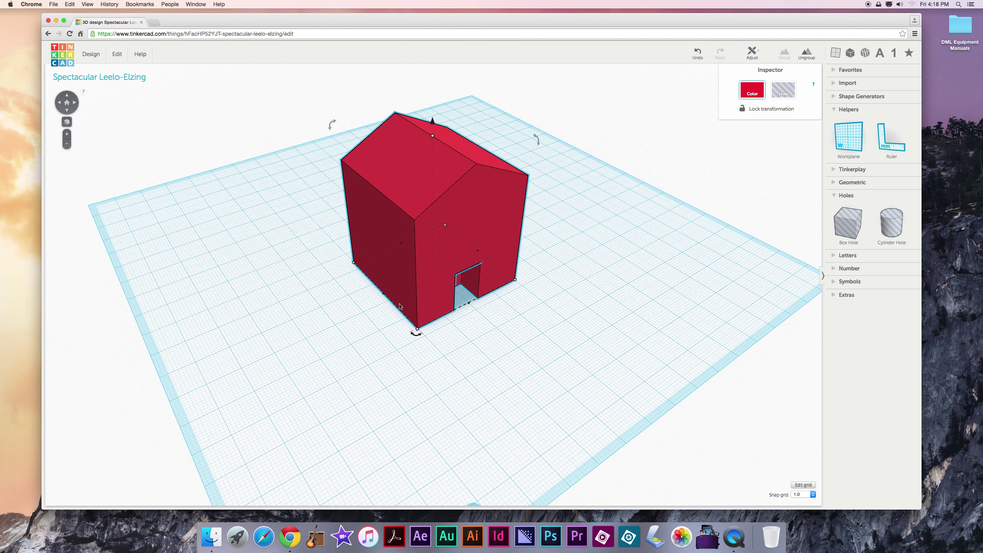
{"action": "right_click_drag", "start_coordinate": [412, 301], "coordinate": [445, 342]}
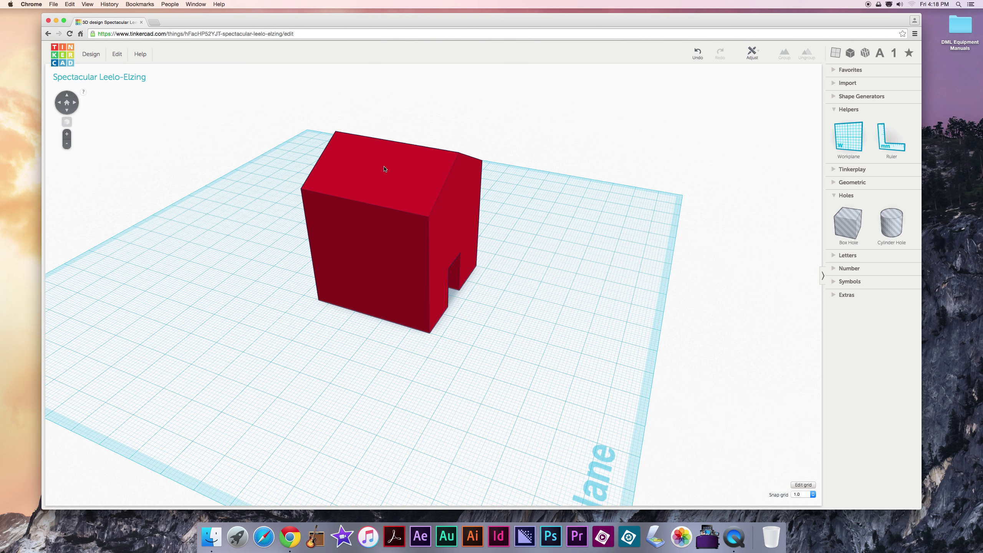
{"action": "right_click_drag", "start_coordinate": [512, 284], "coordinate": [460, 249]}
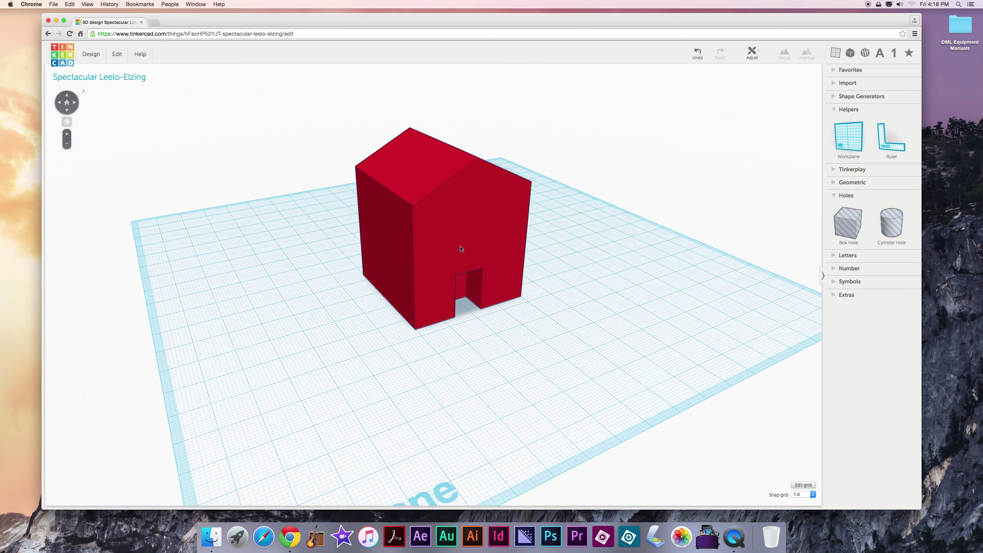
{"action": "right_click_drag", "start_coordinate": [553, 340], "coordinate": [502, 281]}
{"action": "right_click_drag", "start_coordinate": [389, 217], "coordinate": [384, 273]}
{"action": "scroll", "coordinate": [433, 296], "scroll_direction": "up", "scroll_amount": 3}
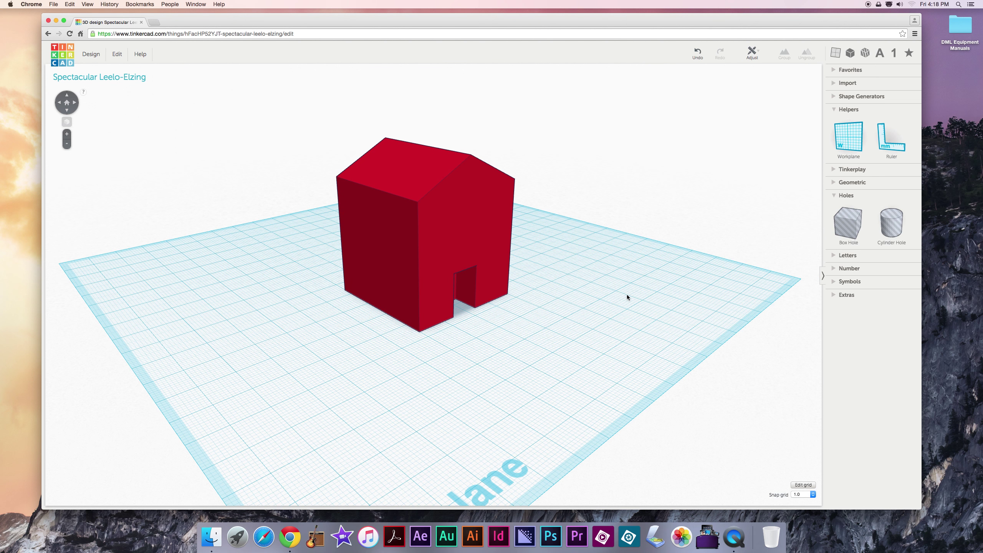
Step: Place a new Workplane helper upright against the house's wall, then orbit to face the house
{"action": "left_click", "coordinate": [848, 145]}
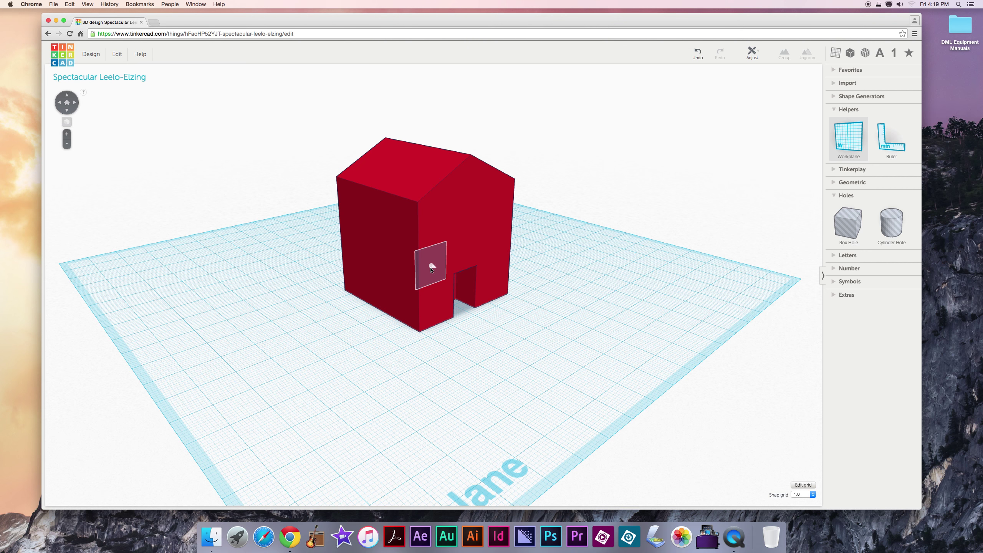
{"action": "right_click_drag", "start_coordinate": [430, 233], "coordinate": [423, 189]}
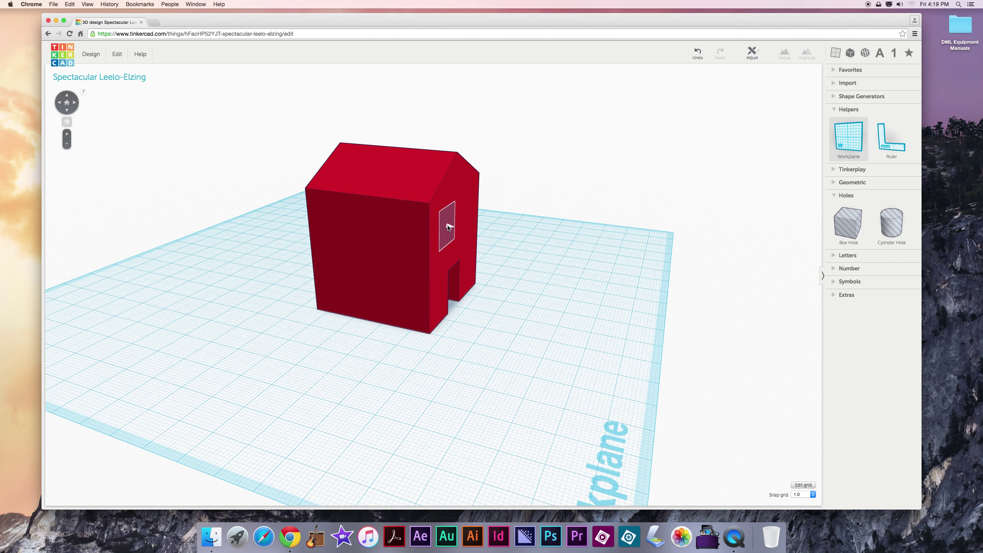
{"action": "right_click_drag", "start_coordinate": [465, 231], "coordinate": [494, 193]}
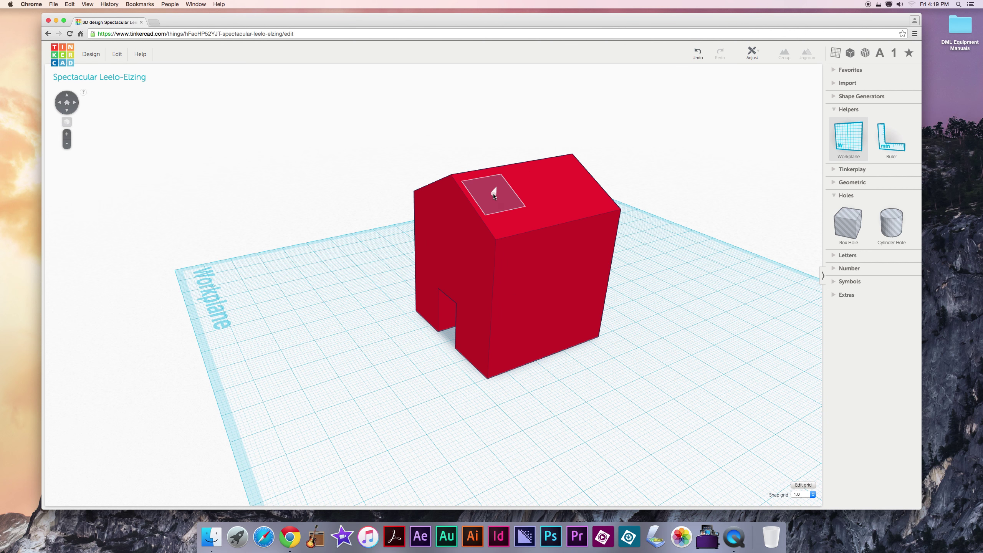
{"action": "right_click_drag", "start_coordinate": [431, 211], "coordinate": [387, 233]}
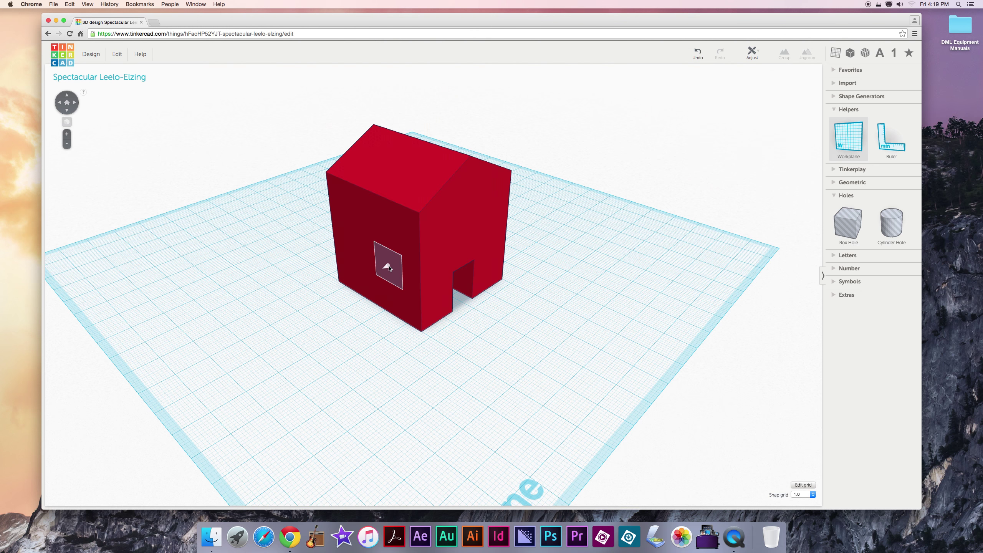
{"action": "left_click", "coordinate": [389, 268]}
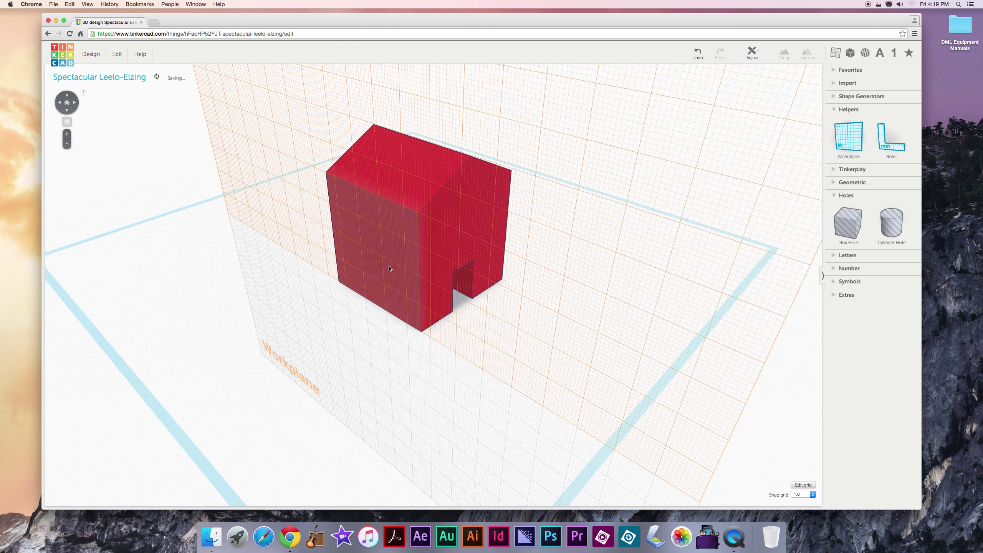
{"action": "scroll", "coordinate": [389, 268], "scroll_direction": "down", "scroll_amount": 10}
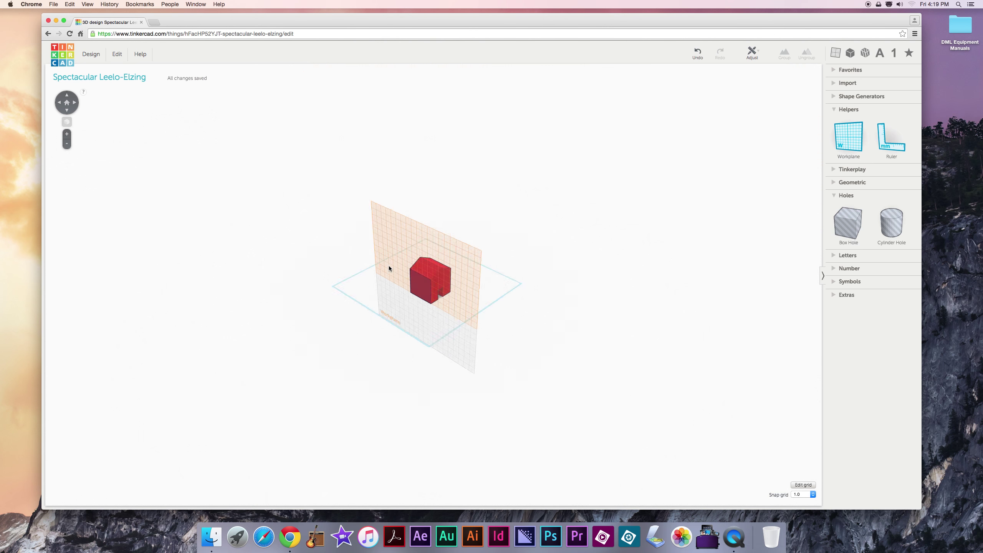
{"action": "scroll", "coordinate": [464, 295], "scroll_direction": "up", "scroll_amount": 8}
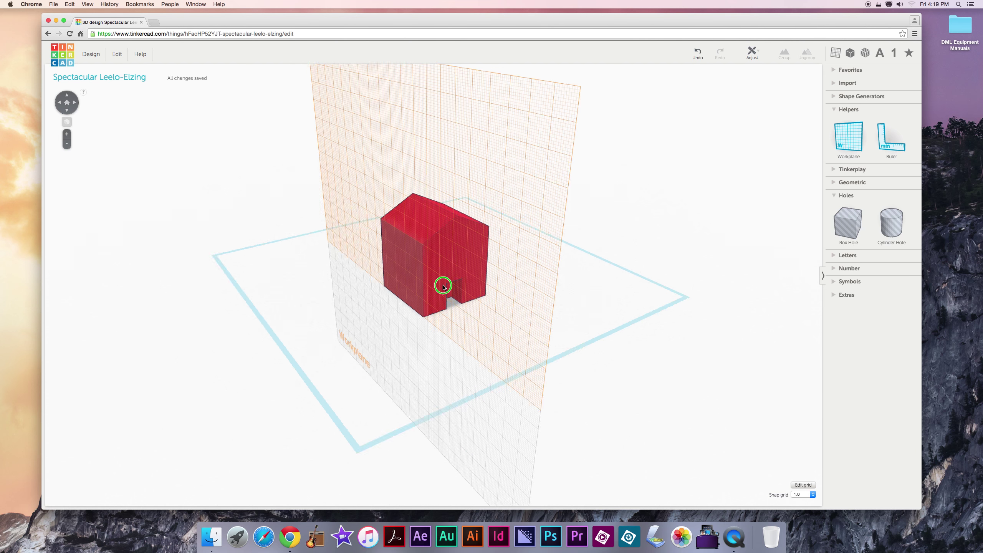
{"action": "right_click_drag", "start_coordinate": [444, 287], "coordinate": [372, 310]}
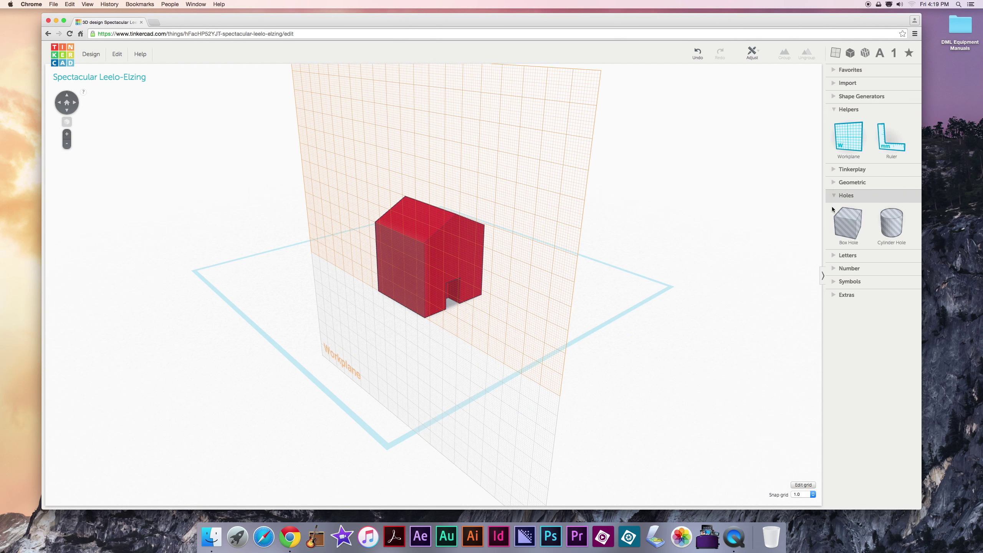
Step: Try a Pyramid on top of the house, then delete it
{"action": "left_click", "coordinate": [847, 183]}
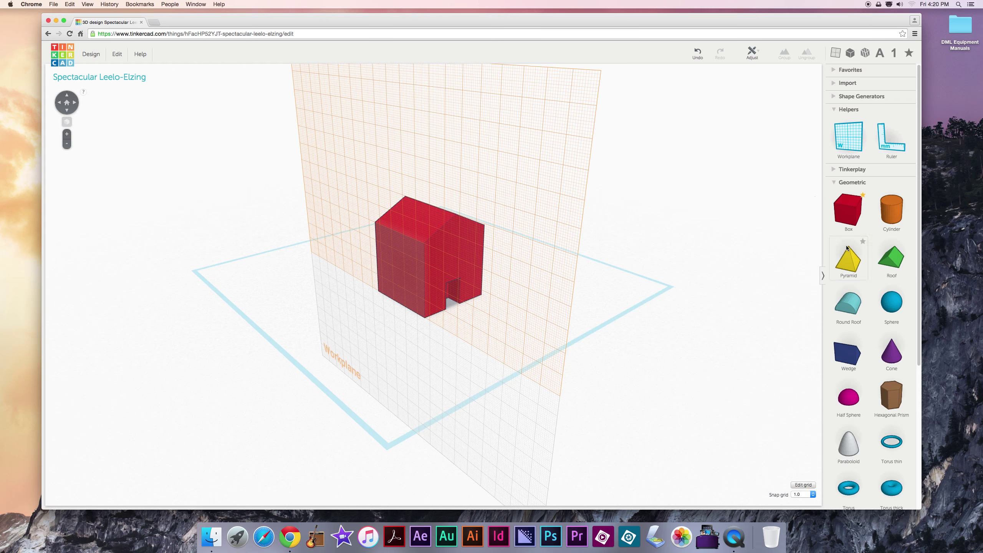
{"action": "left_click_drag", "start_coordinate": [847, 247], "coordinate": [398, 244]}
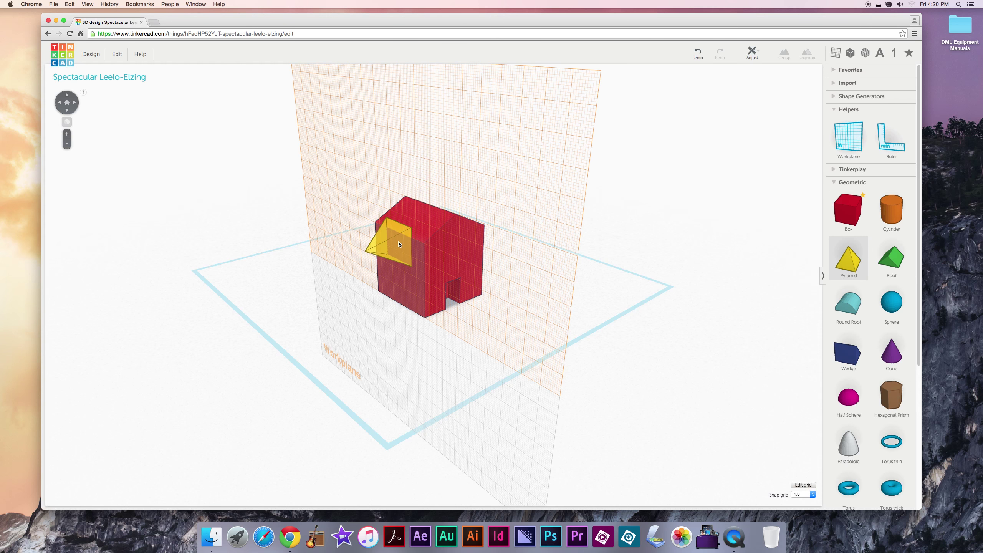
{"action": "right_click_drag", "start_coordinate": [398, 244], "coordinate": [476, 246]}
{"action": "left_click_drag", "start_coordinate": [476, 245], "coordinate": [439, 202]}
{"action": "key", "text": "Delete"}
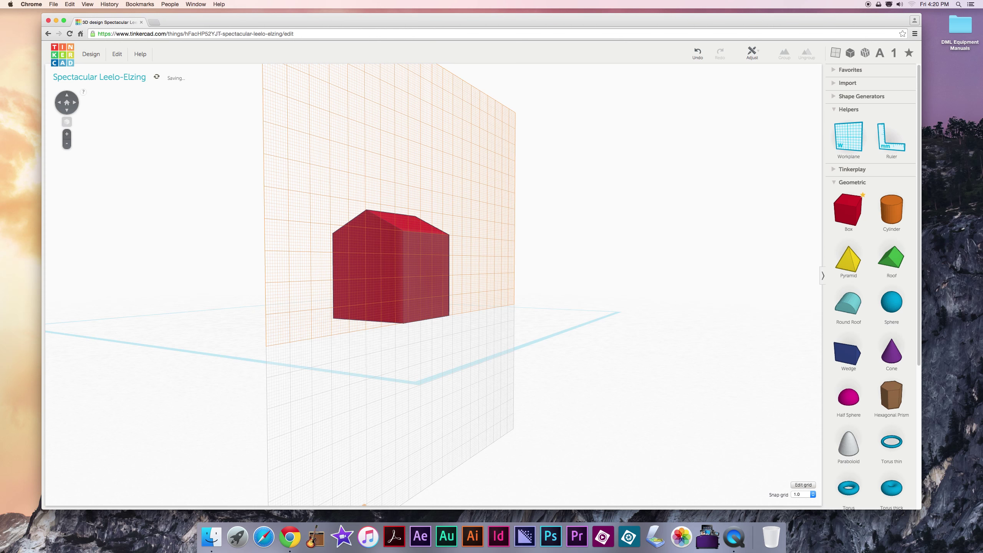
{"action": "right_click_drag", "start_coordinate": [485, 232], "coordinate": [516, 221]}
Step: Add a red Box and move it against the house's side as a garage
{"action": "left_click_drag", "start_coordinate": [855, 217], "coordinate": [334, 325]}
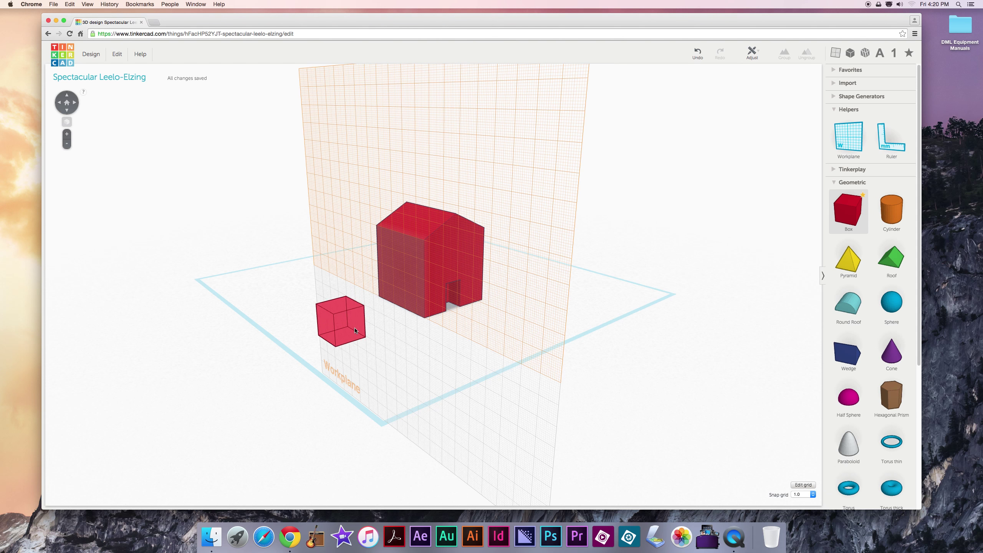
{"action": "scroll", "coordinate": [413, 335], "scroll_direction": "down", "scroll_amount": 5}
{"action": "scroll", "coordinate": [413, 336], "scroll_direction": "up", "scroll_amount": 10}
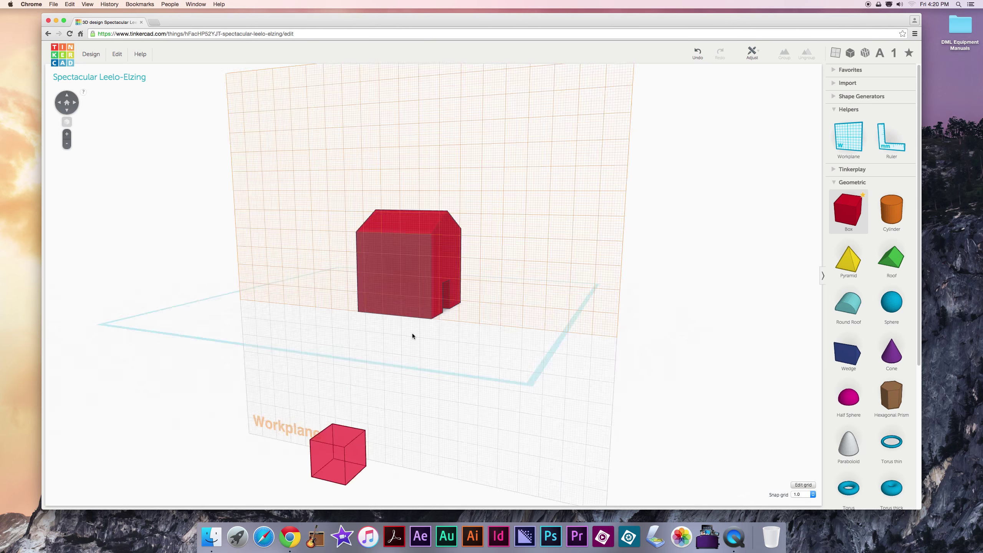
{"action": "left_click", "coordinate": [401, 336]}
{"action": "right_click_drag", "start_coordinate": [400, 336], "coordinate": [382, 327]}
{"action": "left_click_drag", "start_coordinate": [382, 328], "coordinate": [377, 288]}
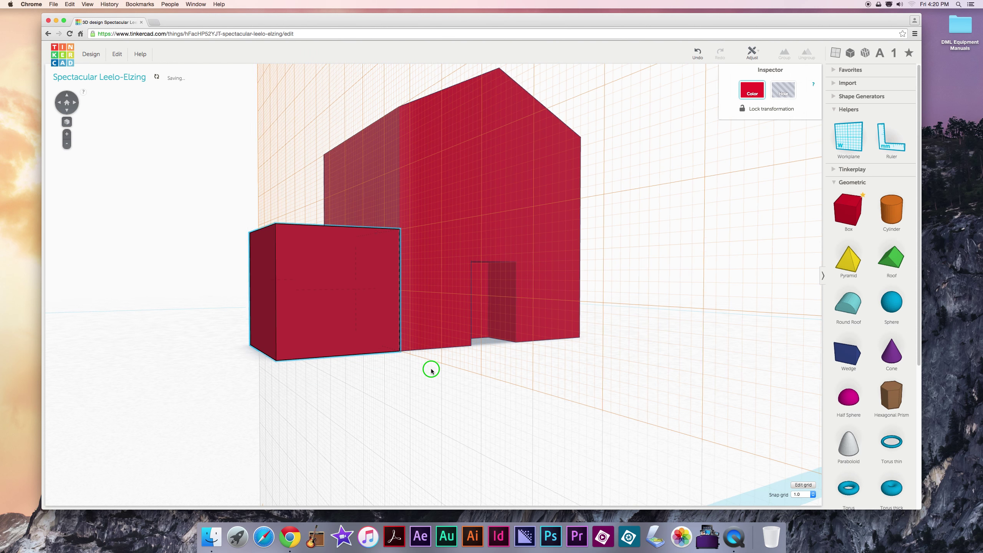
{"action": "right_click_drag", "start_coordinate": [430, 367], "coordinate": [253, 300]}
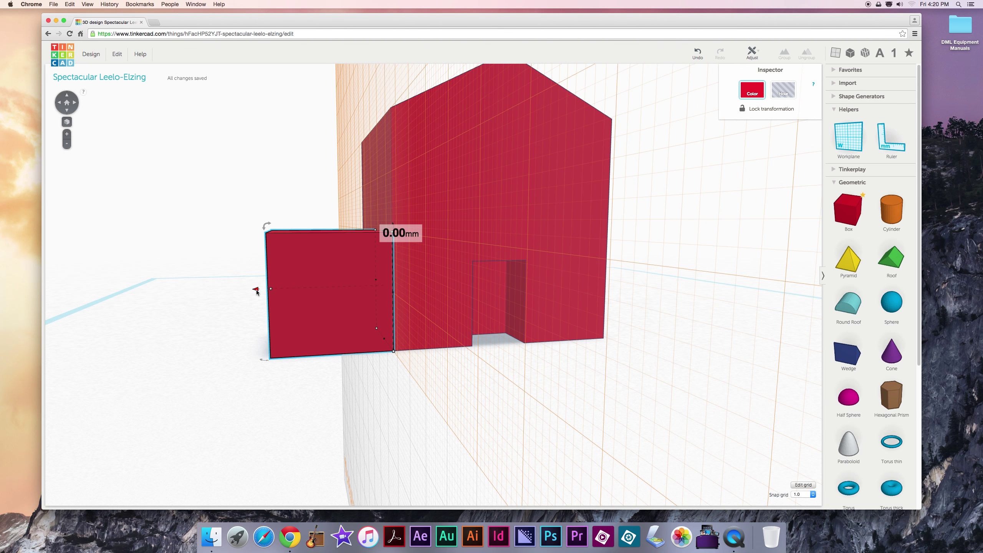
Step: Orbit and zoom in close to check the new box against the house
{"action": "scroll", "coordinate": [257, 288], "scroll_direction": "down", "scroll_amount": 10}
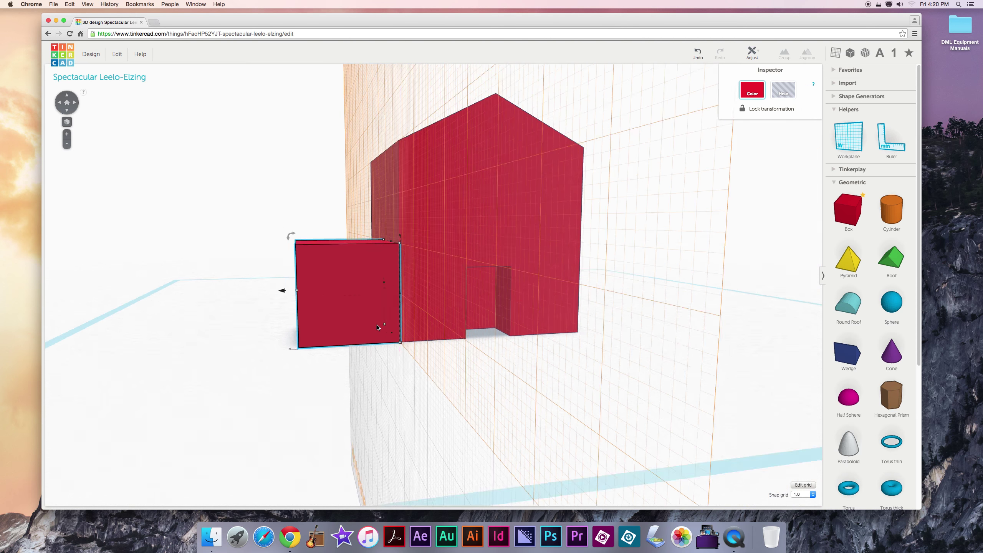
{"action": "right_click_drag", "start_coordinate": [394, 332], "coordinate": [419, 329]}
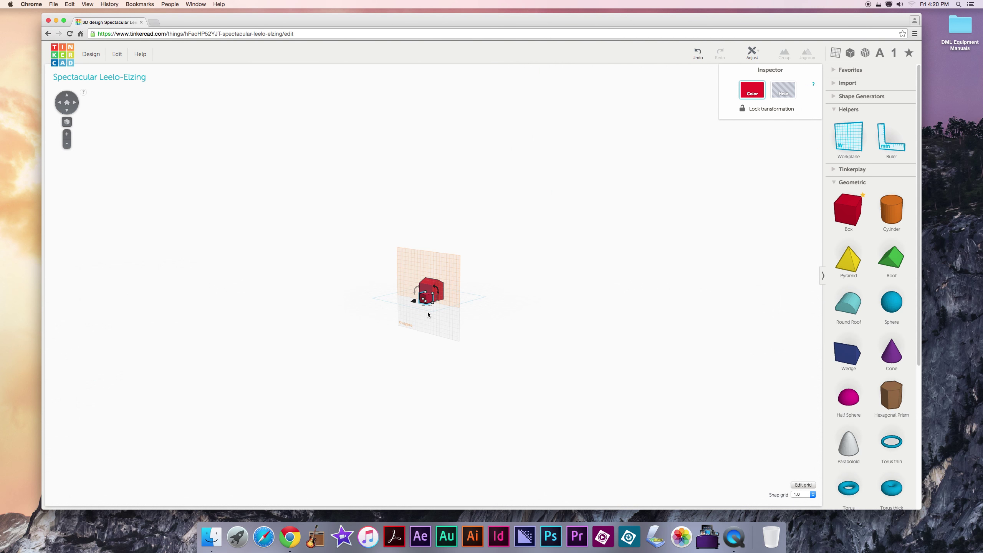
{"action": "scroll", "coordinate": [424, 312], "scroll_direction": "up", "scroll_amount": 10}
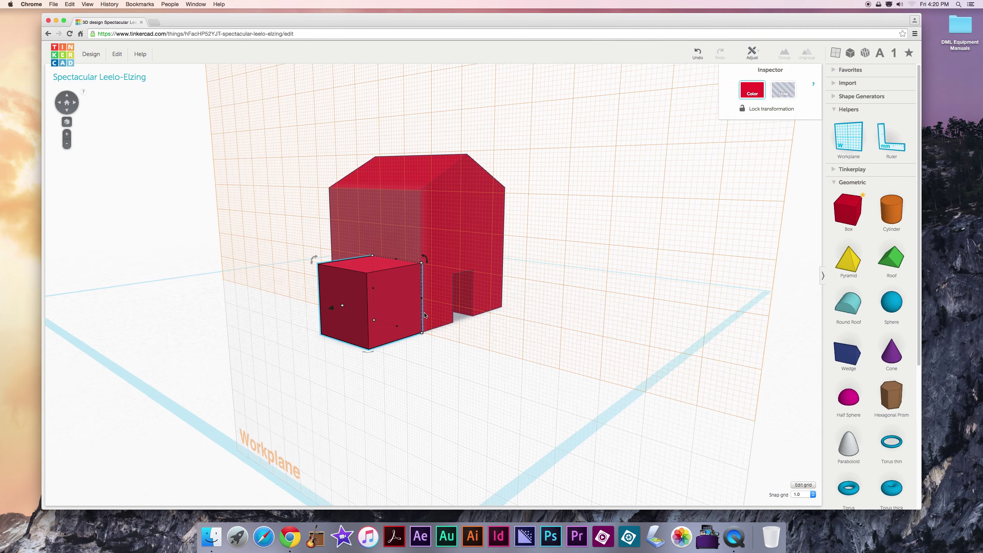
{"action": "right_click_drag", "start_coordinate": [231, 316], "coordinate": [477, 288]}
{"action": "scroll", "coordinate": [229, 319], "scroll_direction": "down", "scroll_amount": 5}
{"action": "scroll", "coordinate": [252, 319], "scroll_direction": "up", "scroll_amount": 5}
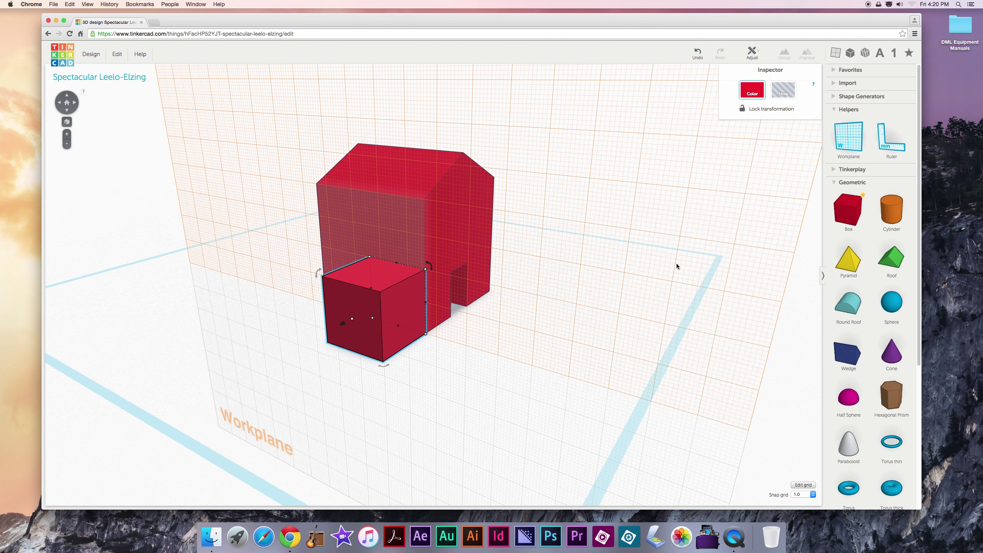
Step: Reset the workplane onto the flat ground grid and orbit back to a front view
{"action": "left_click", "coordinate": [856, 144]}
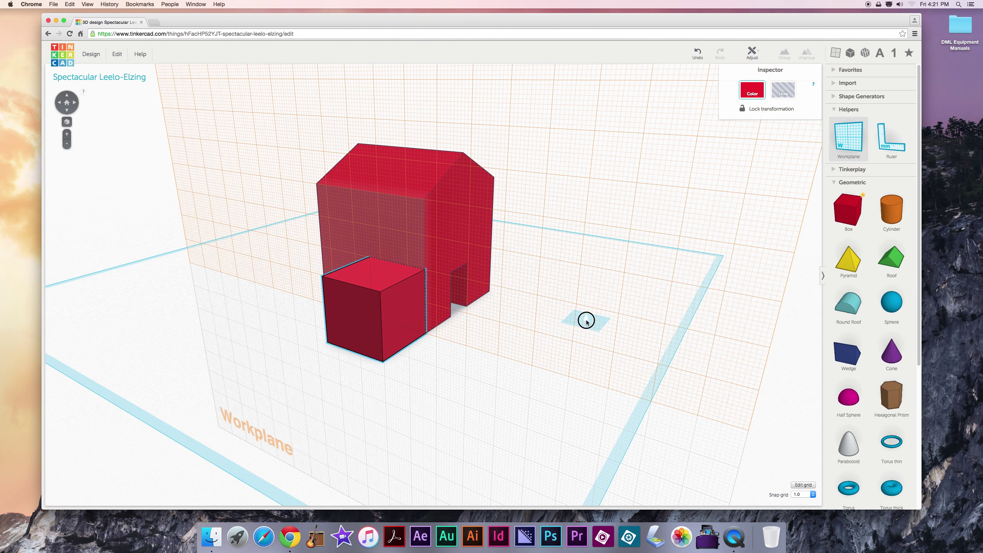
{"action": "left_click", "coordinate": [586, 321]}
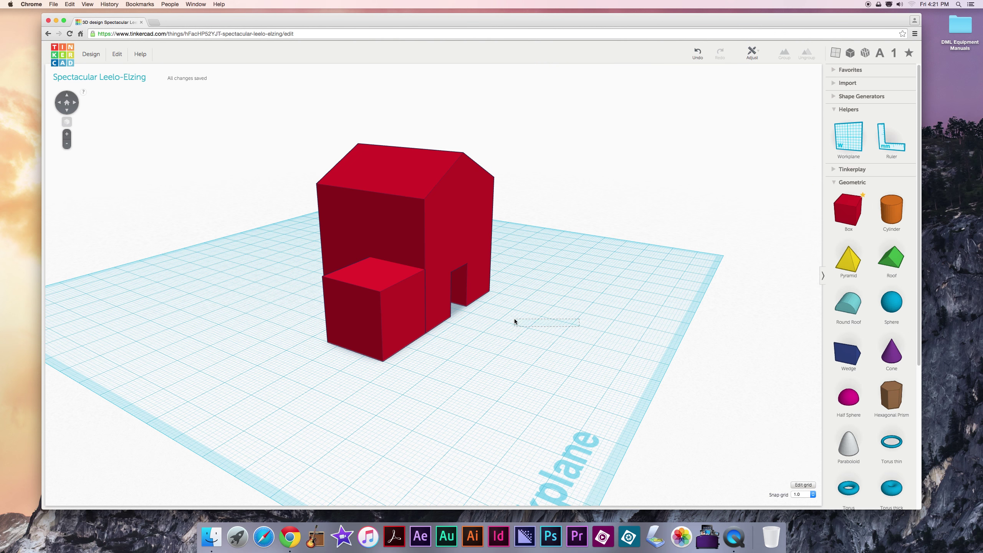
{"action": "right_click_drag", "start_coordinate": [555, 343], "coordinate": [417, 360]}
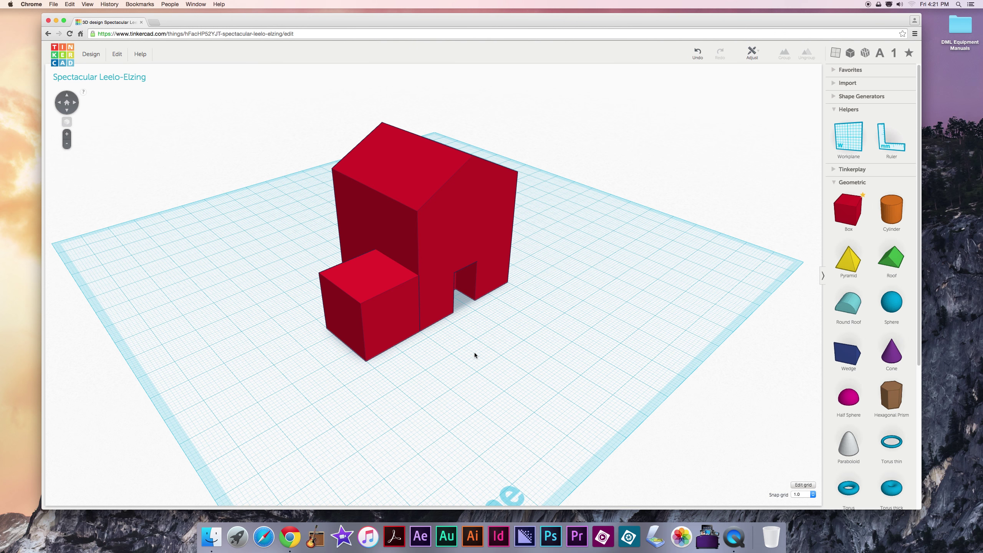
{"action": "right_click_drag", "start_coordinate": [475, 352], "coordinate": [433, 334]}
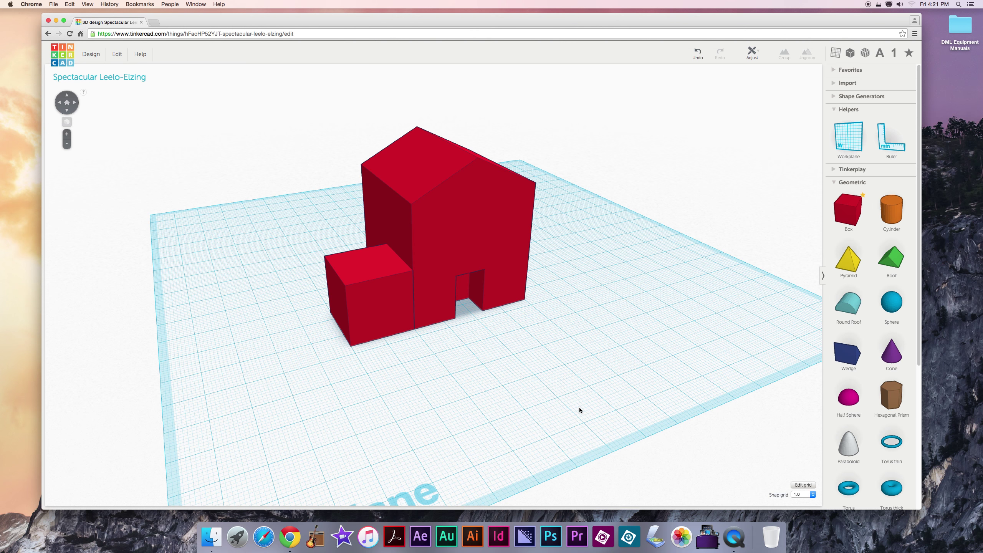
{"action": "right_click_drag", "start_coordinate": [573, 352], "coordinate": [543, 365]}
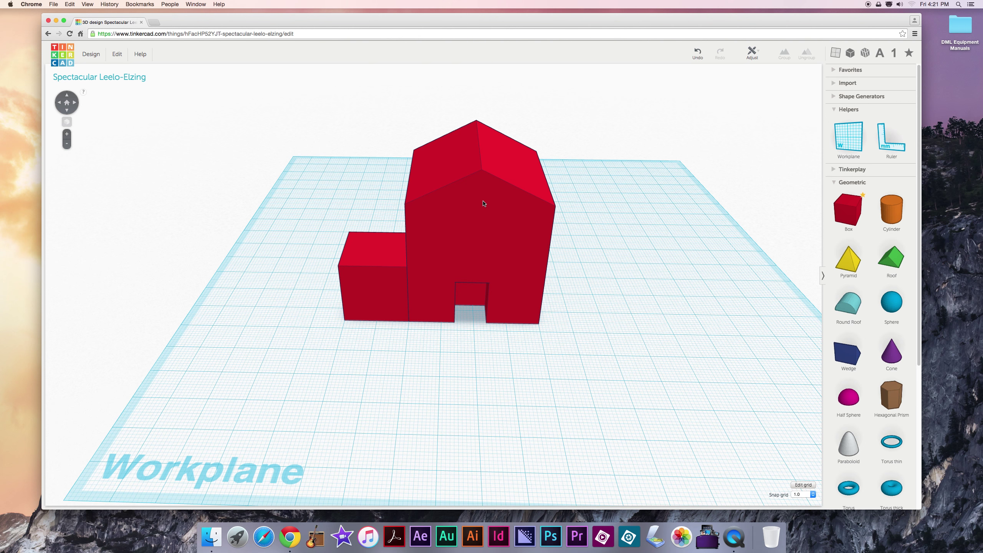
Step: Ungroup the red house into its separate pieces
{"action": "left_click", "coordinate": [472, 228]}
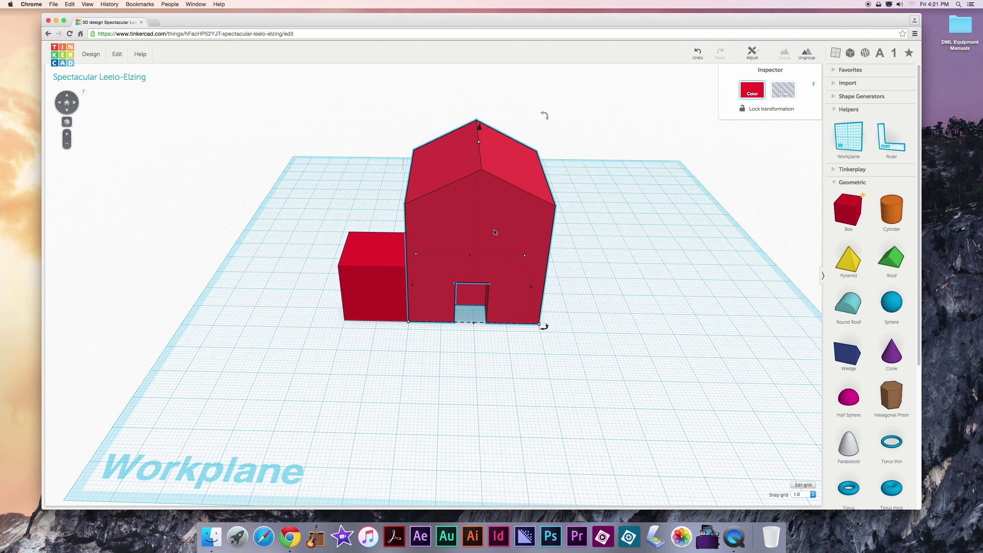
{"action": "left_click", "coordinate": [807, 55]}
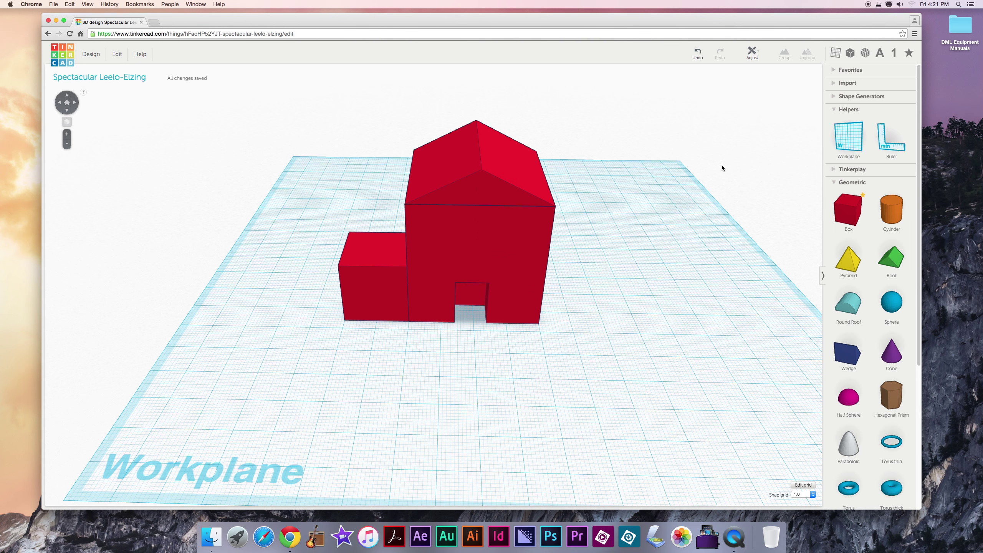
{"action": "right_click_drag", "start_coordinate": [698, 245], "coordinate": [555, 263]}
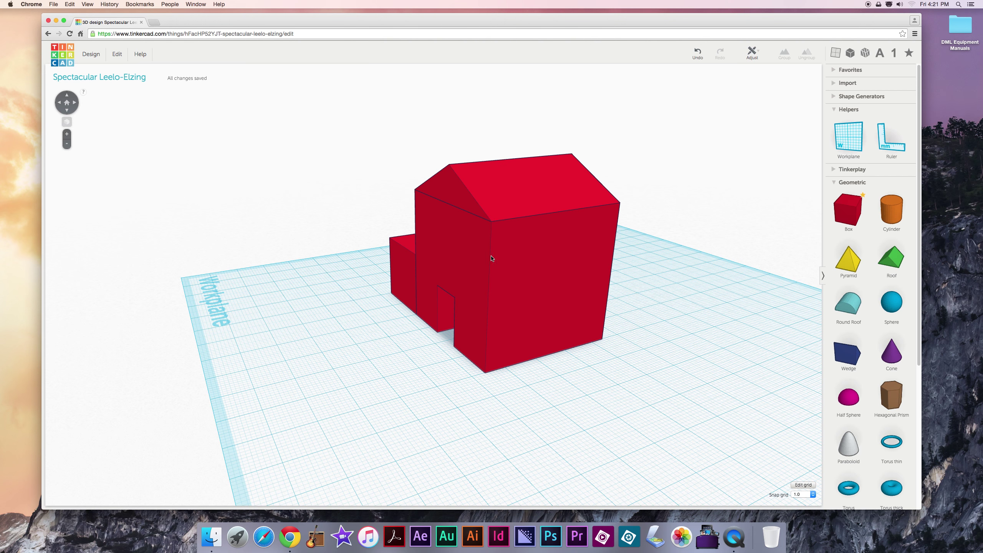
{"action": "right_click_drag", "start_coordinate": [488, 259], "coordinate": [484, 276]}
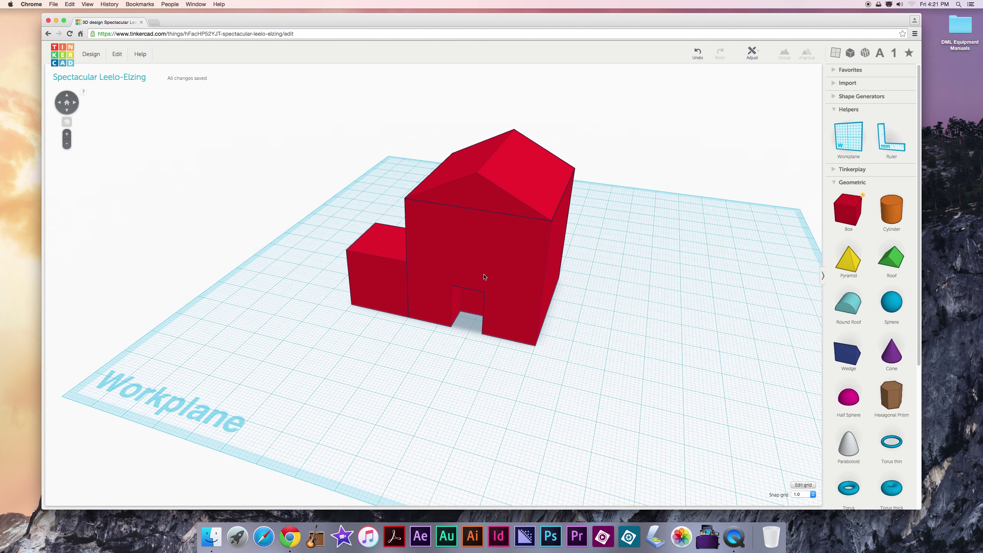
Step: Select the roof alone, try stretching its edge, and set the snap grid to 0.5
{"action": "left_click", "coordinate": [473, 192]}
{"action": "right_click_drag", "start_coordinate": [351, 224], "coordinate": [498, 222]}
{"action": "scroll", "coordinate": [421, 235], "scroll_direction": "up", "scroll_amount": 5}
{"action": "scroll", "coordinate": [422, 236], "scroll_direction": "down", "scroll_amount": 5}
{"action": "scroll", "coordinate": [447, 281], "scroll_direction": "up", "scroll_amount": 5}
{"action": "scroll", "coordinate": [448, 281], "scroll_direction": "down", "scroll_amount": 8}
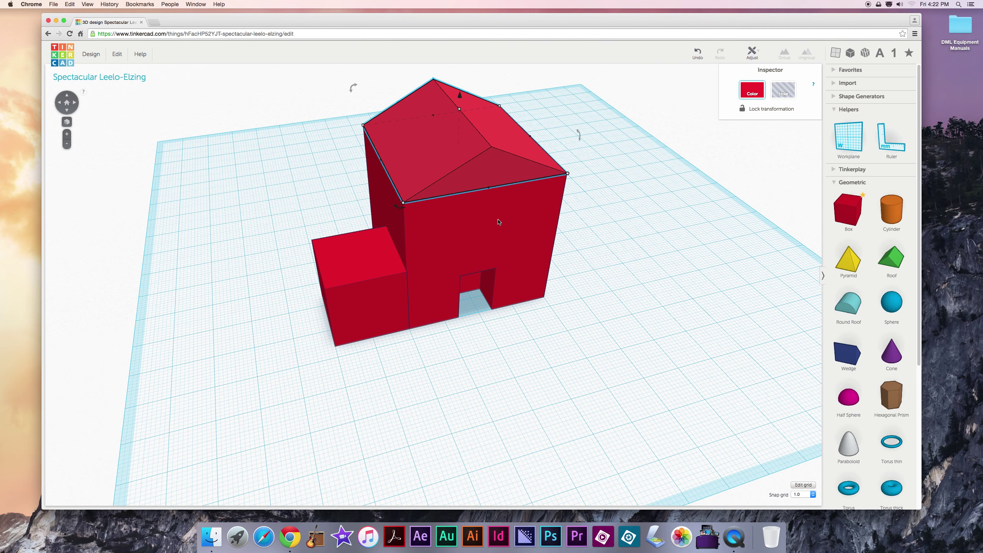
{"action": "mouse_move", "coordinate": [489, 190]}
{"action": "left_click_drag", "start_coordinate": [490, 190], "coordinate": [490, 189]}
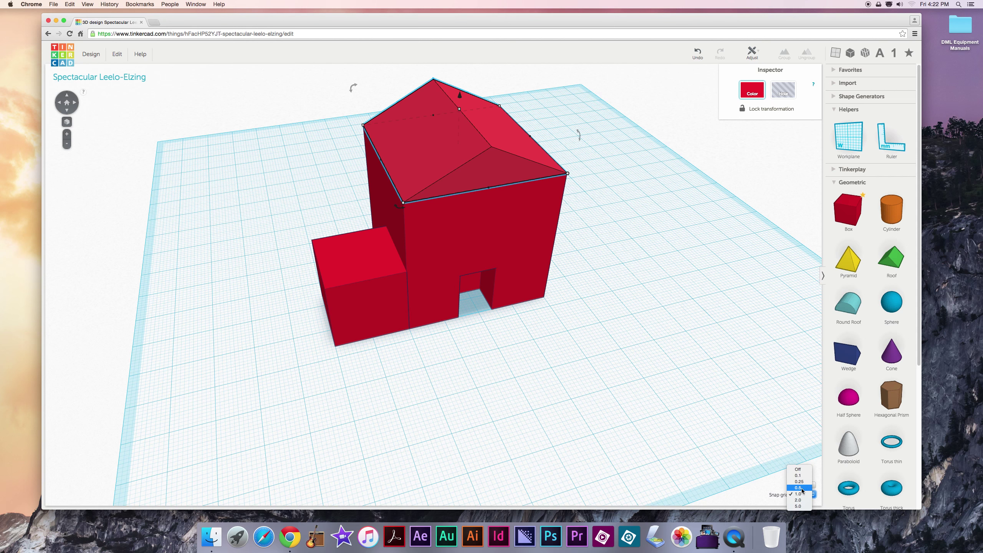
{"action": "left_click", "coordinate": [802, 488]}
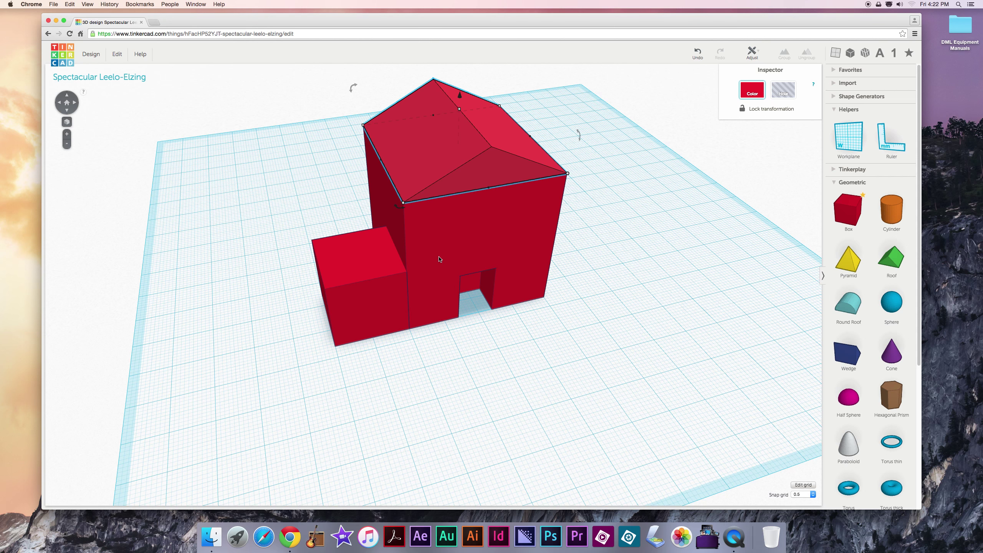
Step: Reselect the roof and stretch its front edge to 40.50 mm
{"action": "left_click", "coordinate": [616, 280]}
{"action": "left_click", "coordinate": [480, 185]}
{"action": "mouse_move", "coordinate": [490, 190]}
{"action": "left_click_drag", "start_coordinate": [490, 190], "coordinate": [491, 190]}
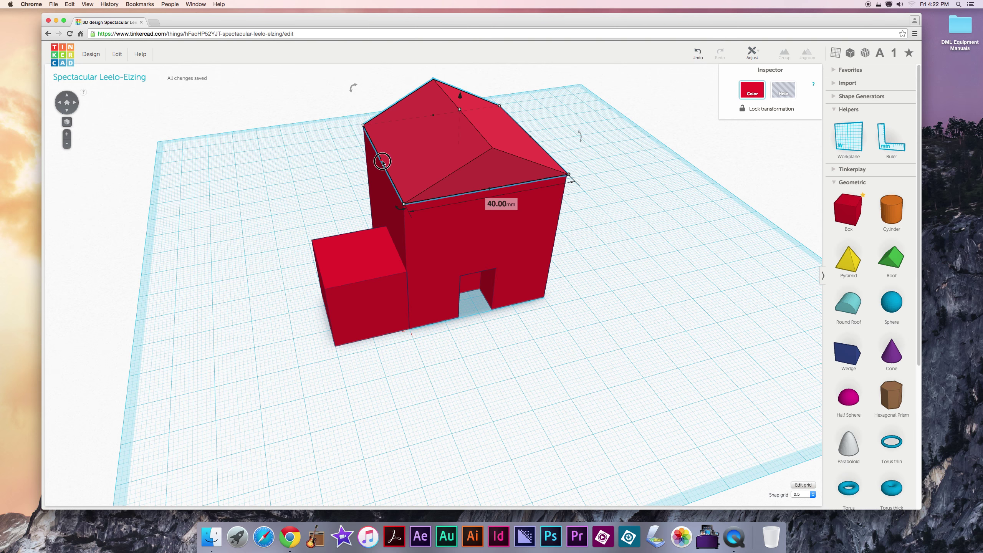
Step: Widen the roof's left edge to 41.00 mm so it overhangs the walls
{"action": "left_click_drag", "start_coordinate": [383, 164], "coordinate": [380, 164]}
{"action": "right_click_drag", "start_coordinate": [317, 179], "coordinate": [273, 197]}
{"action": "left_click_drag", "start_coordinate": [257, 194], "coordinate": [255, 193]}
{"action": "right_click_drag", "start_coordinate": [219, 213], "coordinate": [309, 259]}
{"action": "left_click_drag", "start_coordinate": [338, 299], "coordinate": [335, 298]}
{"action": "right_click_drag", "start_coordinate": [250, 289], "coordinate": [445, 308]}
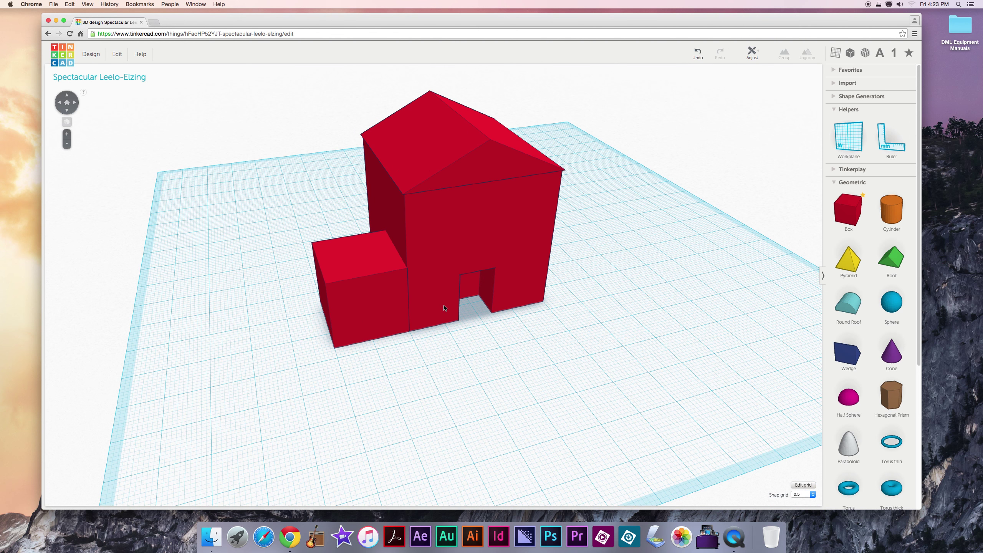